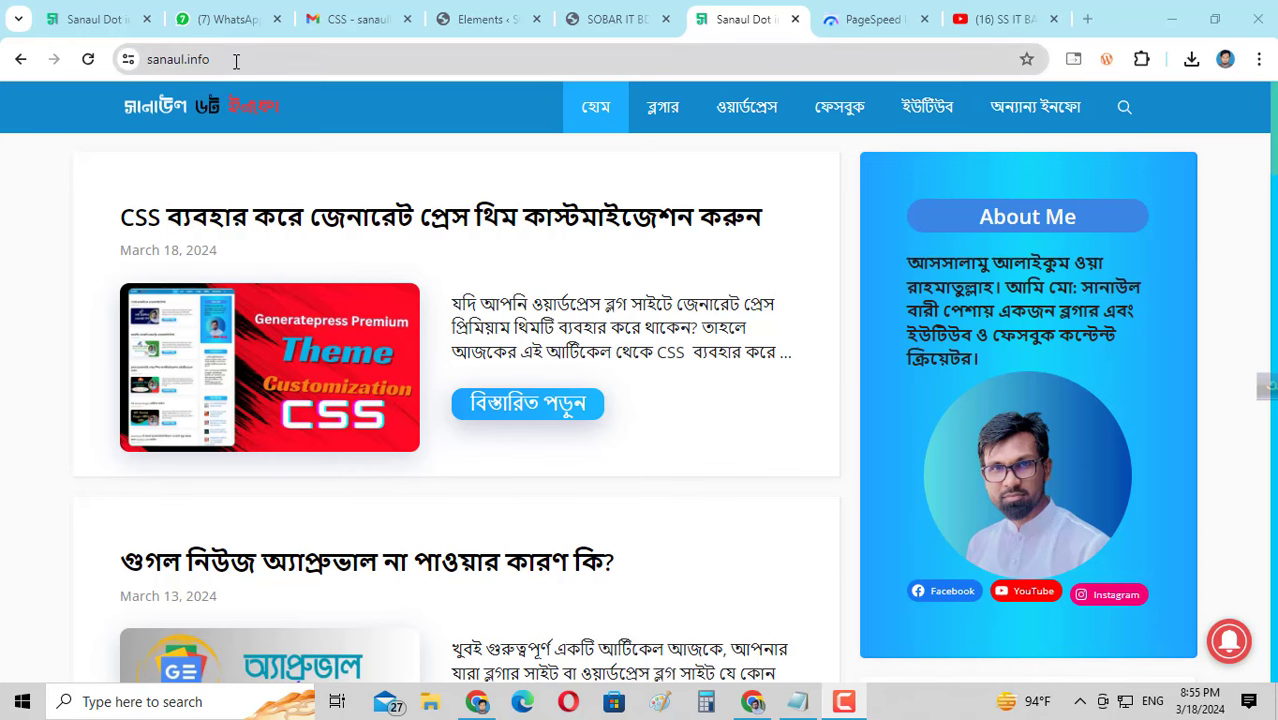
# - Examine the sanaul.info home page, including its post list, read-more buttons, About Me box and sidebar widgets
pyautogui.click(147, 59)
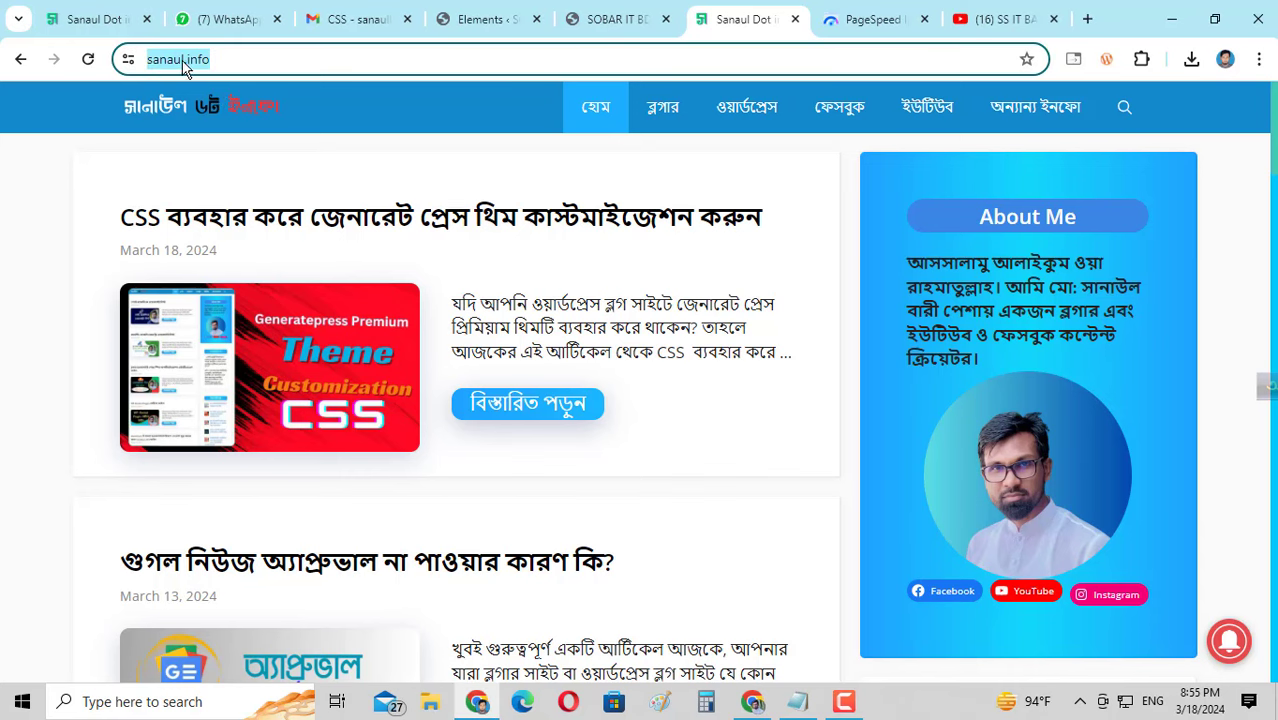
pyautogui.scroll(-3, 738, 284)
pyautogui.click(742, 284)
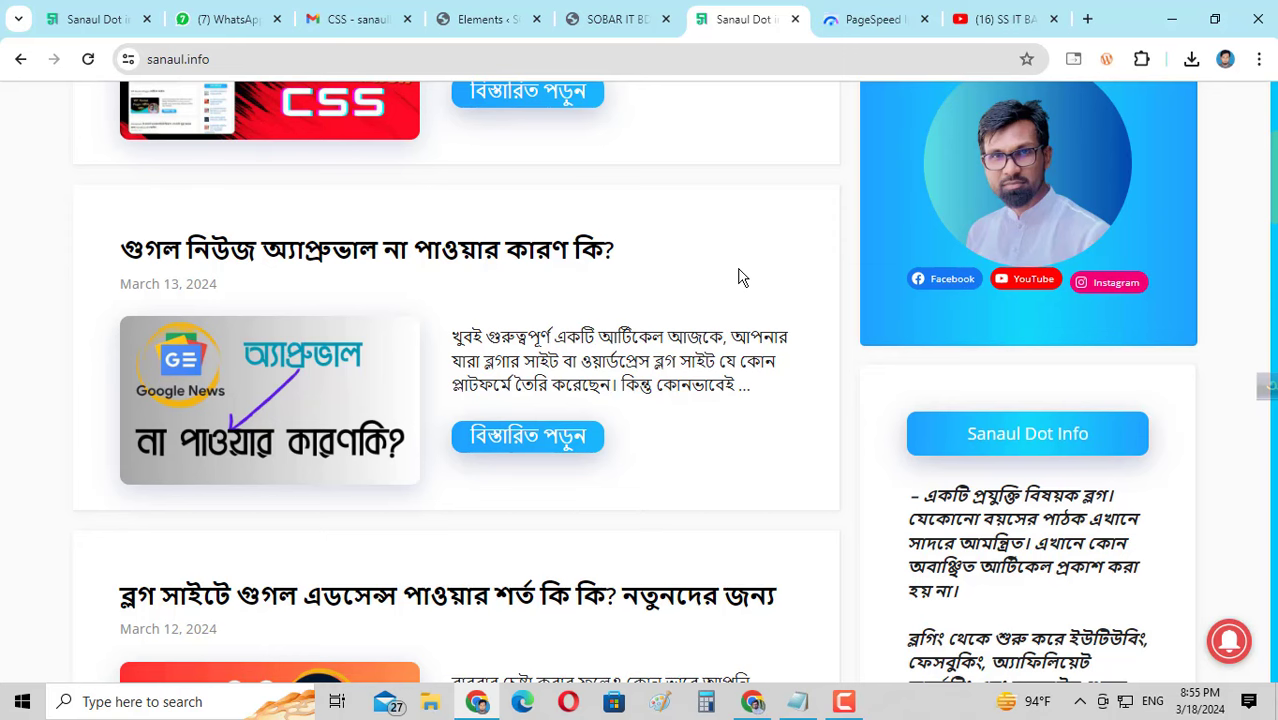
pyautogui.scroll(3, 741, 277)
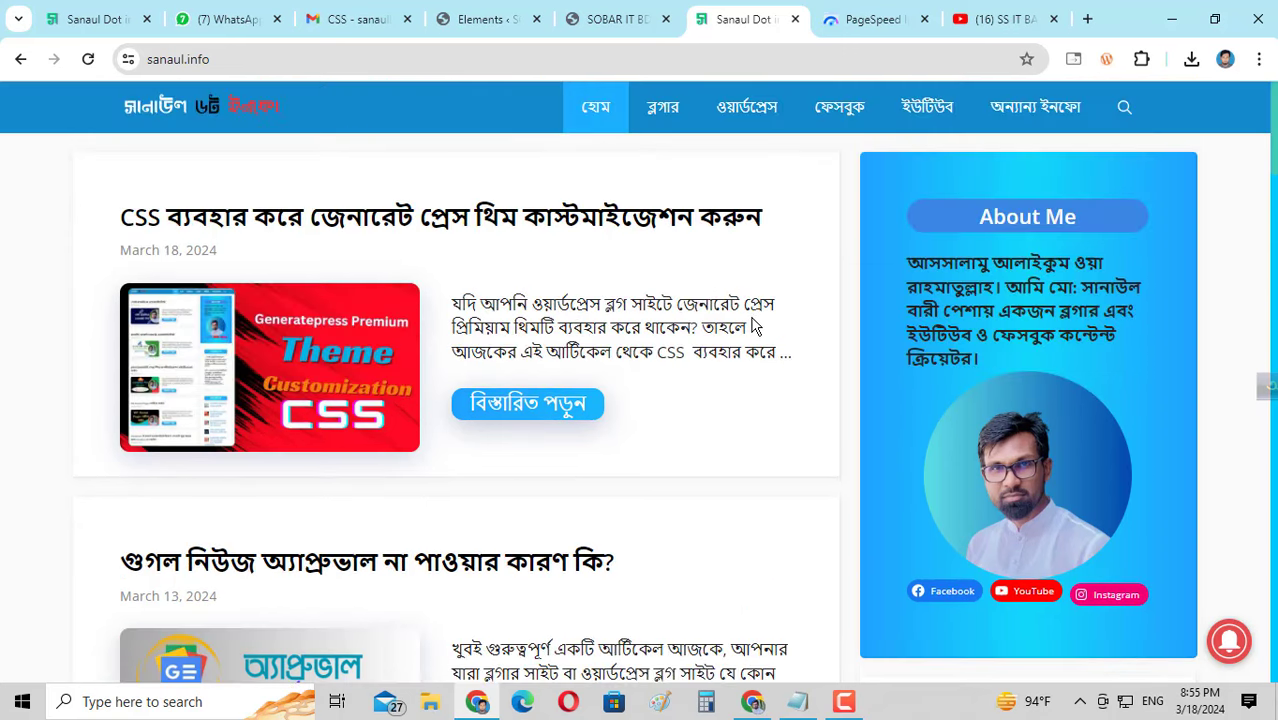
pyautogui.scroll(-9, 808, 378)
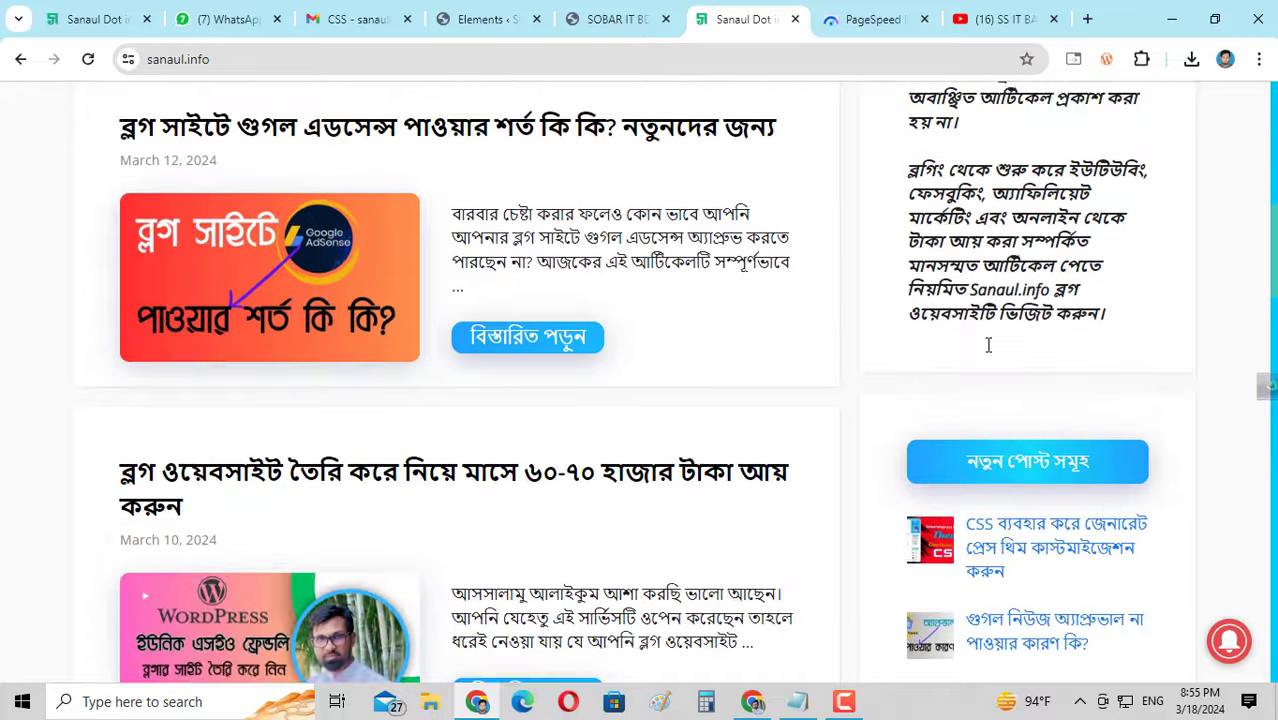
pyautogui.scroll(-6, 792, 372)
pyautogui.scroll(15, 792, 372)
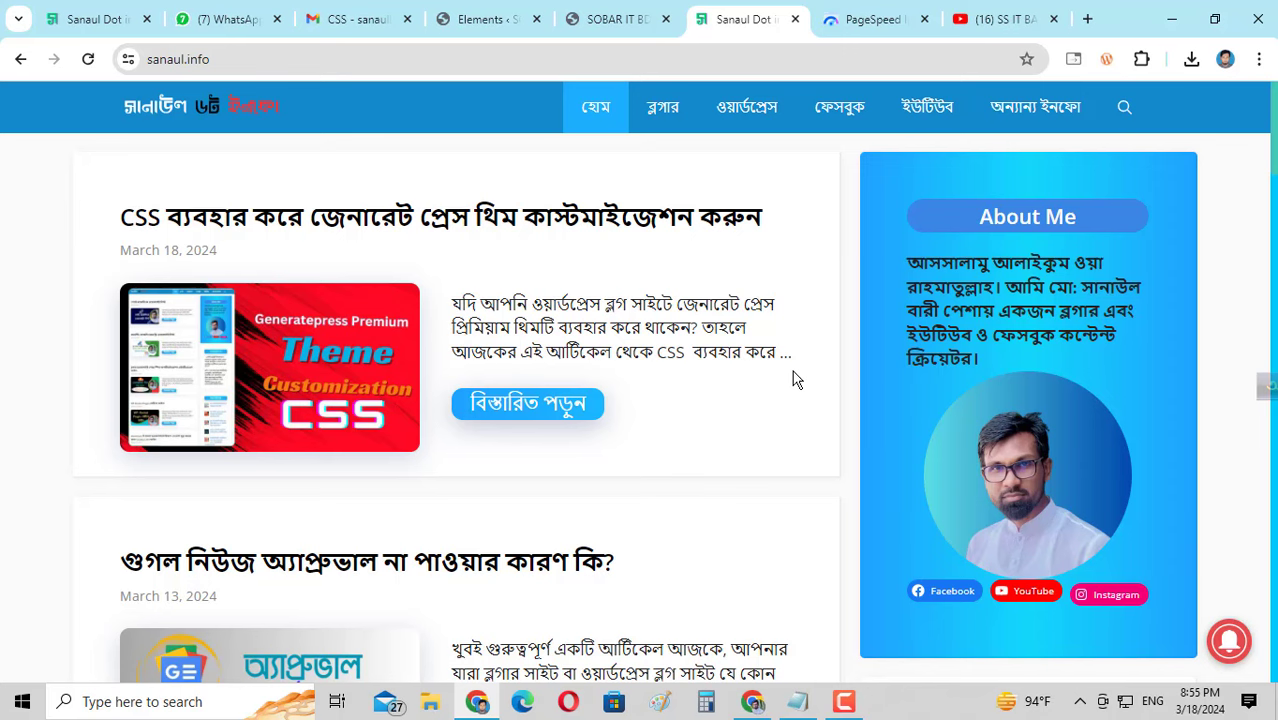
pyautogui.scroll(-5, 779, 380)
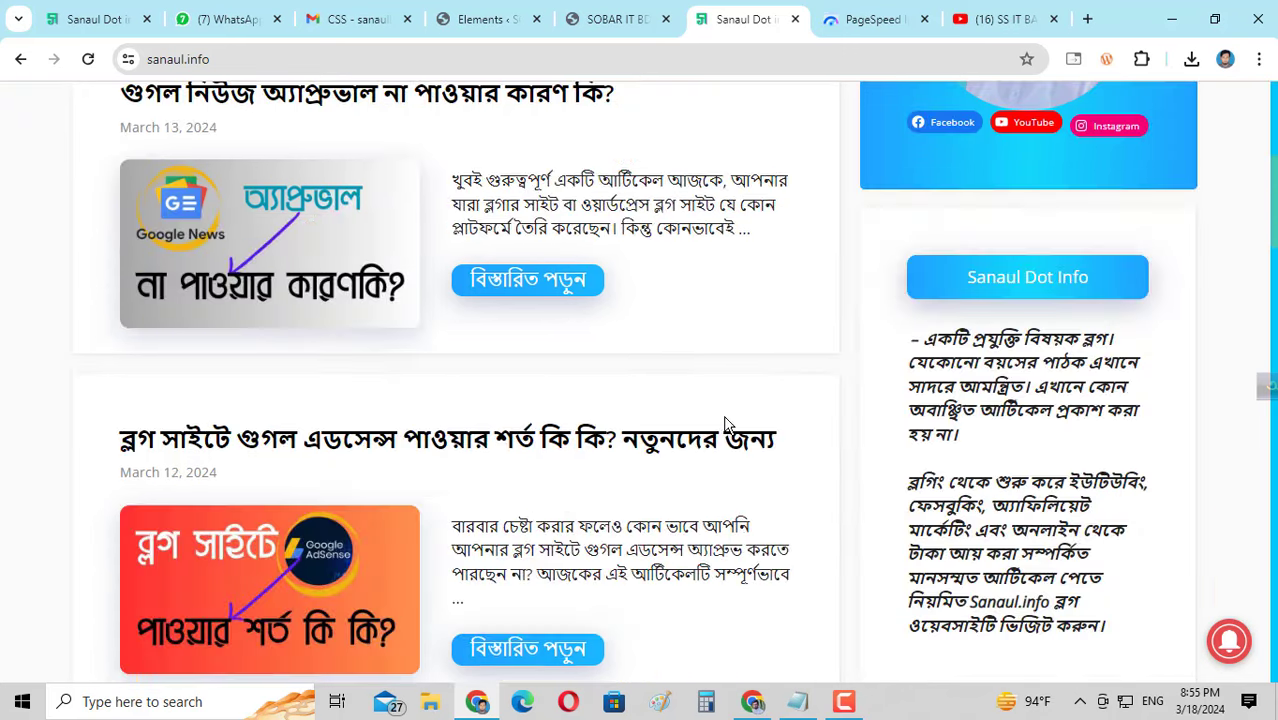
pyautogui.scroll(5, 718, 434)
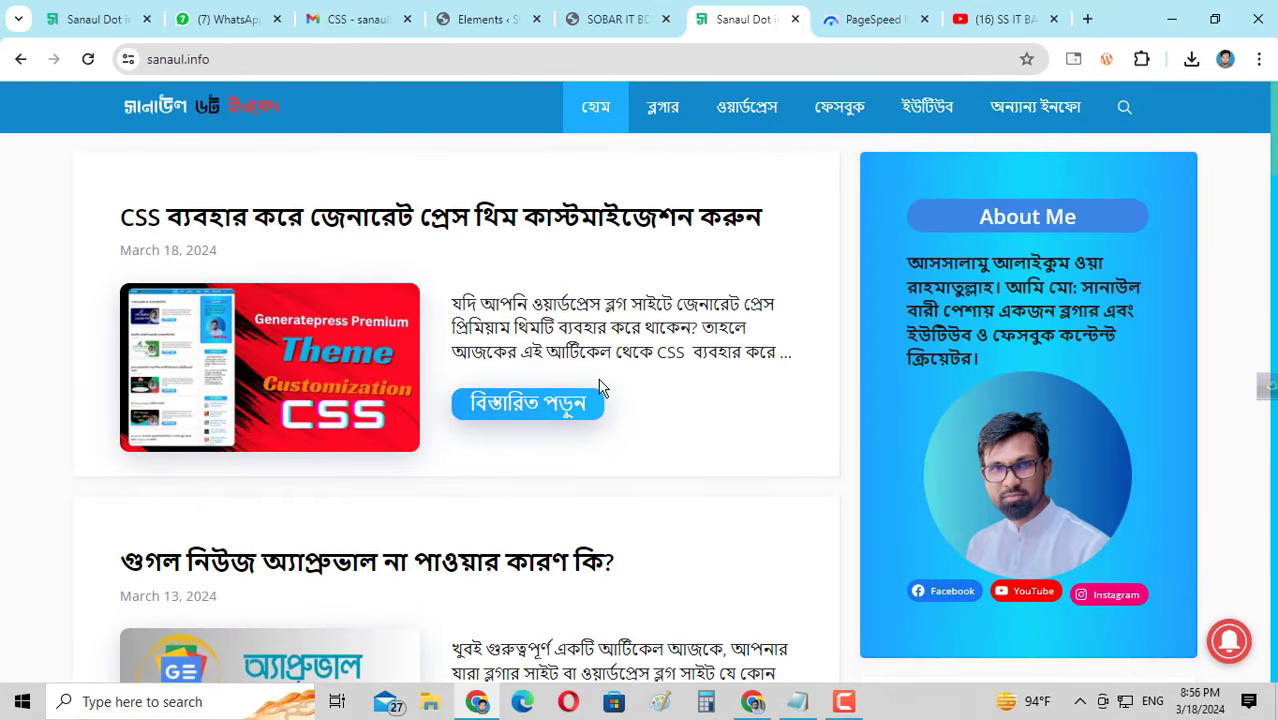
pyautogui.scroll(-2, 603, 388)
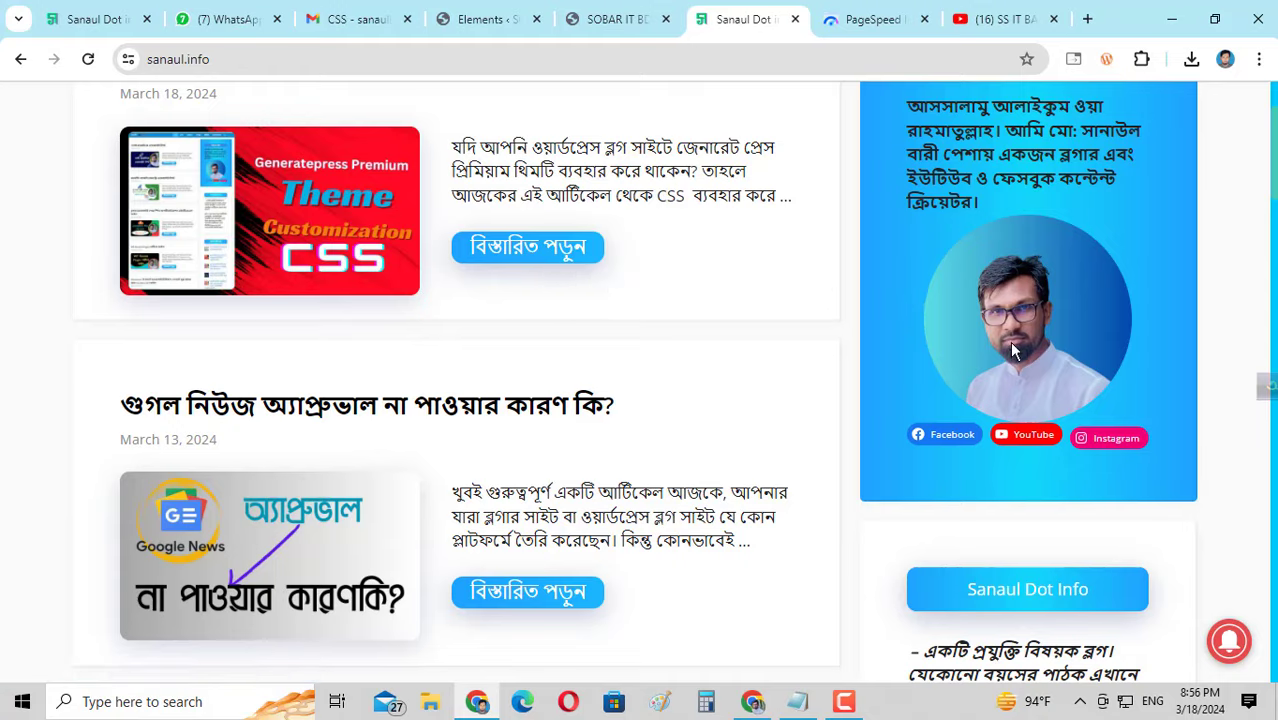
pyautogui.scroll(-3, 1013, 350)
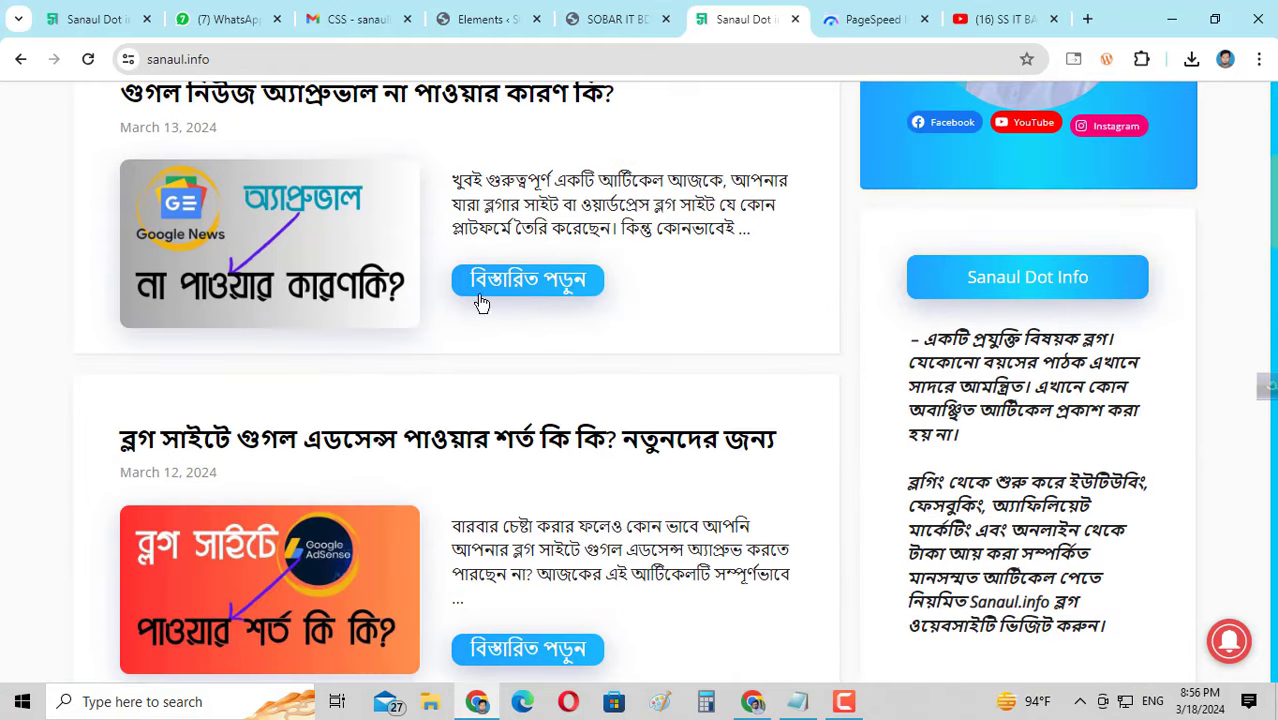
pyautogui.scroll(-1, 465, 360)
pyautogui.scroll(-2, 463, 369)
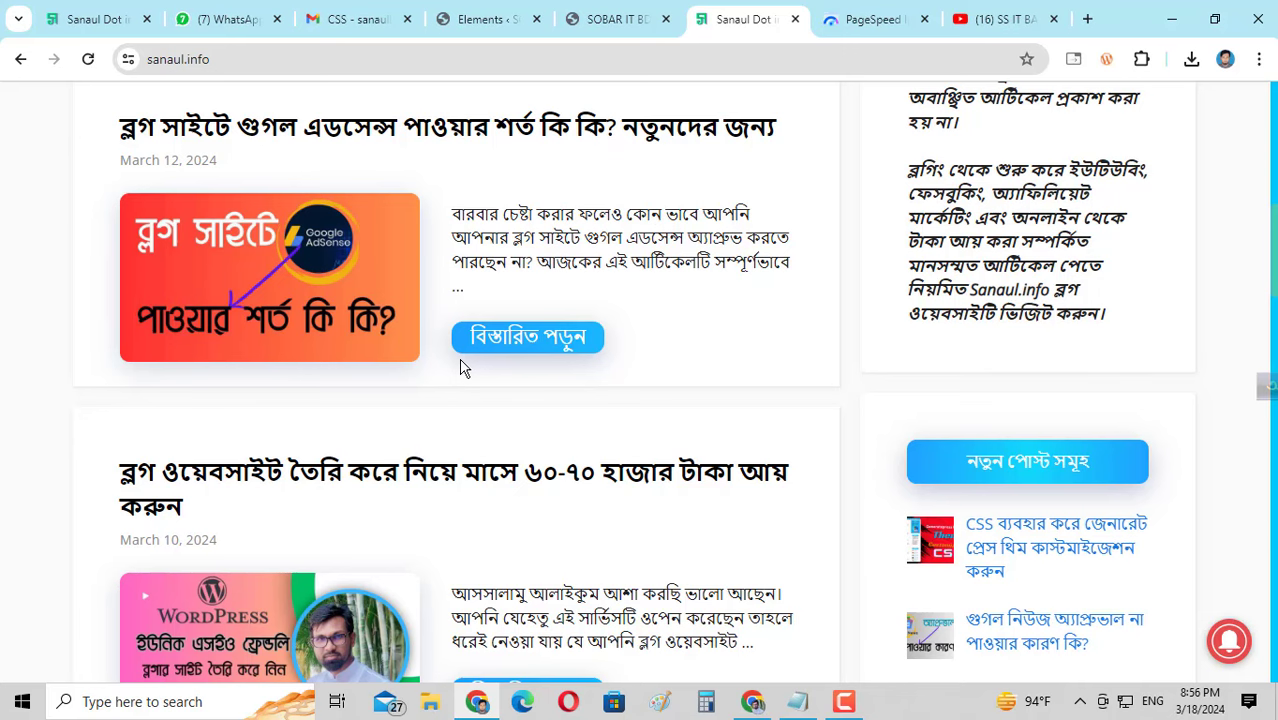
pyautogui.scroll(3, 460, 368)
pyautogui.scroll(5, 500, 420)
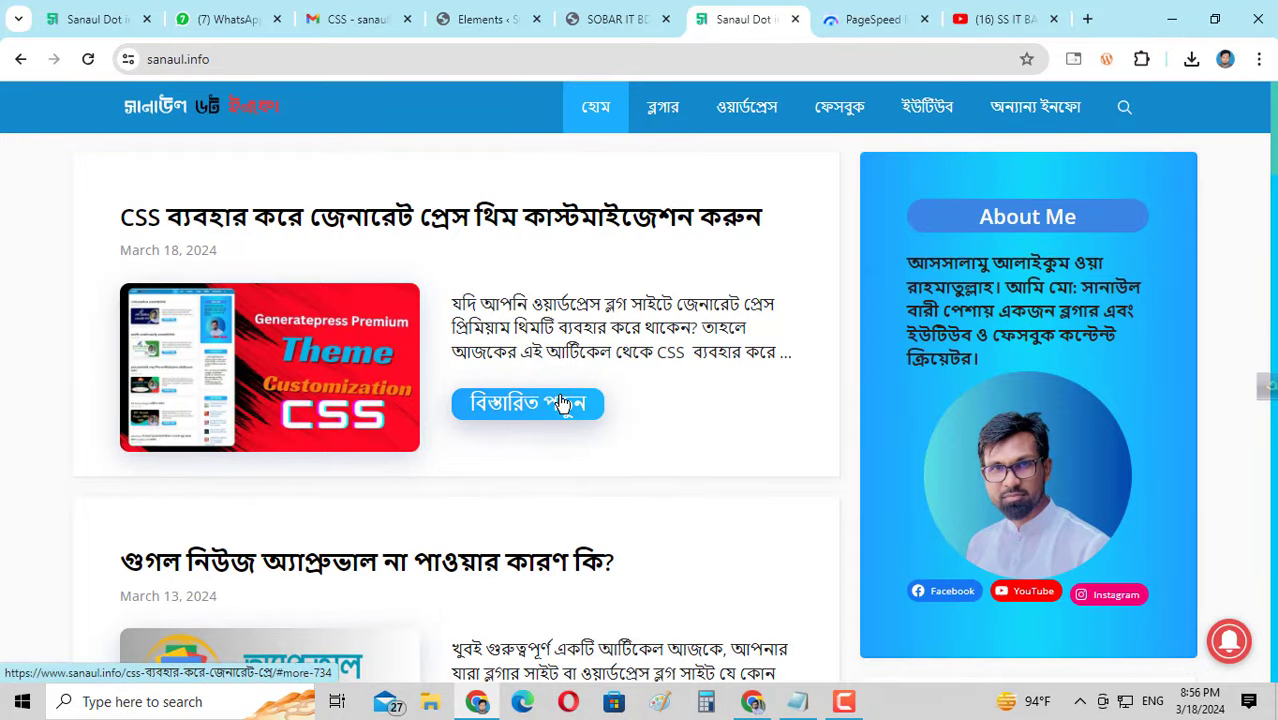
# - Check the desktop performance report for sanaul.info in PageSpeed Insights and return to the site's home page
pyautogui.click(868, 18)
pyautogui.moveTo(381, 372)
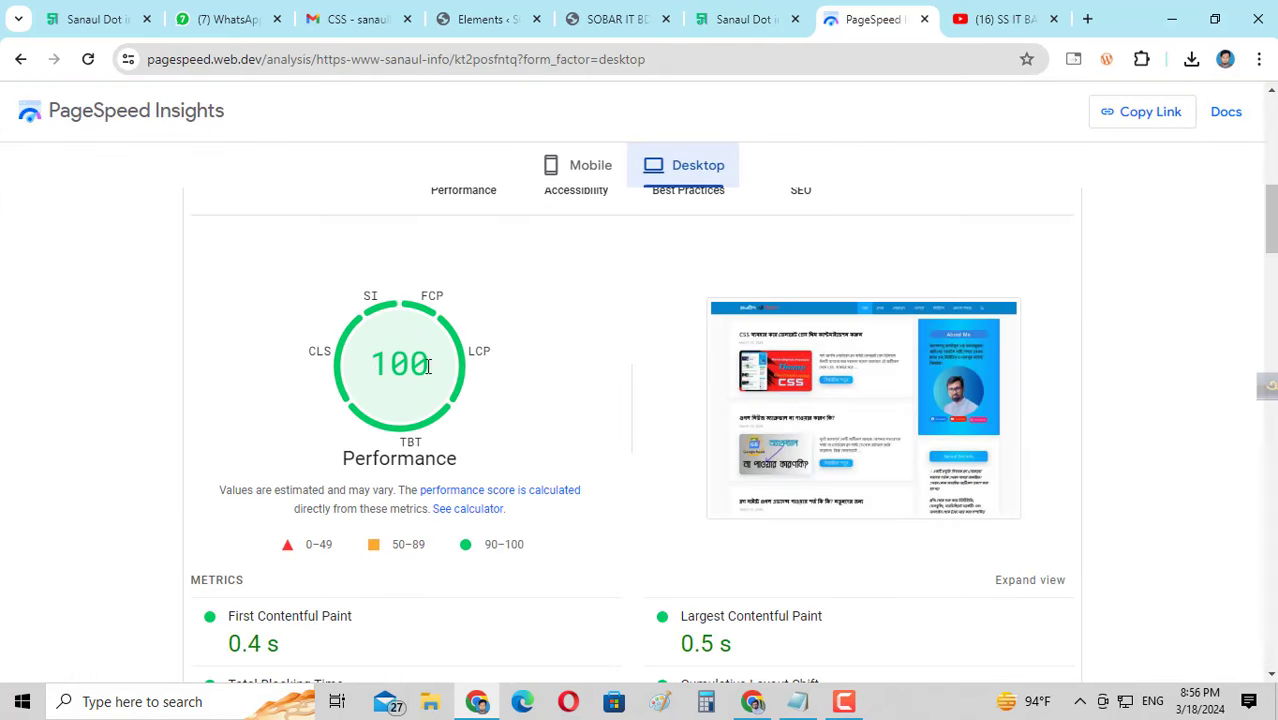
pyautogui.click(745, 18)
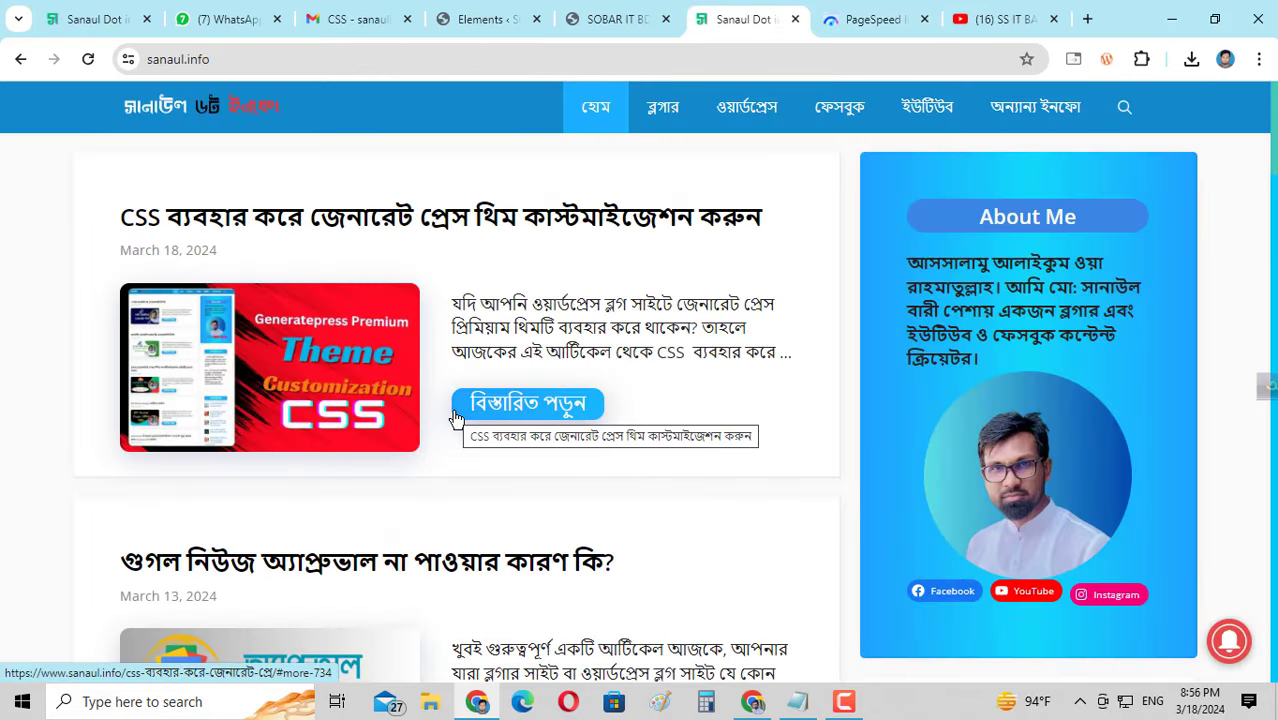
# - Compare the header, post list and sidebar of the sobaritbd.com home page with those of sanaul.info
pyautogui.click(630, 16)
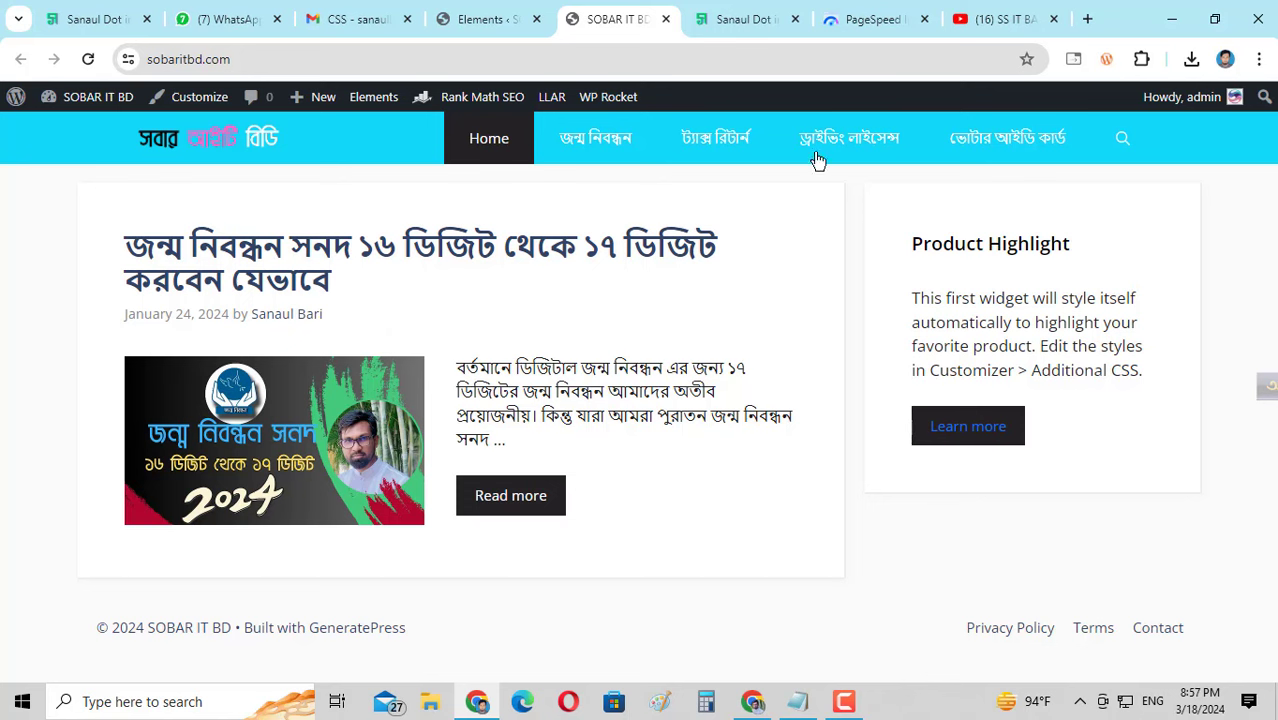
pyautogui.click(766, 19)
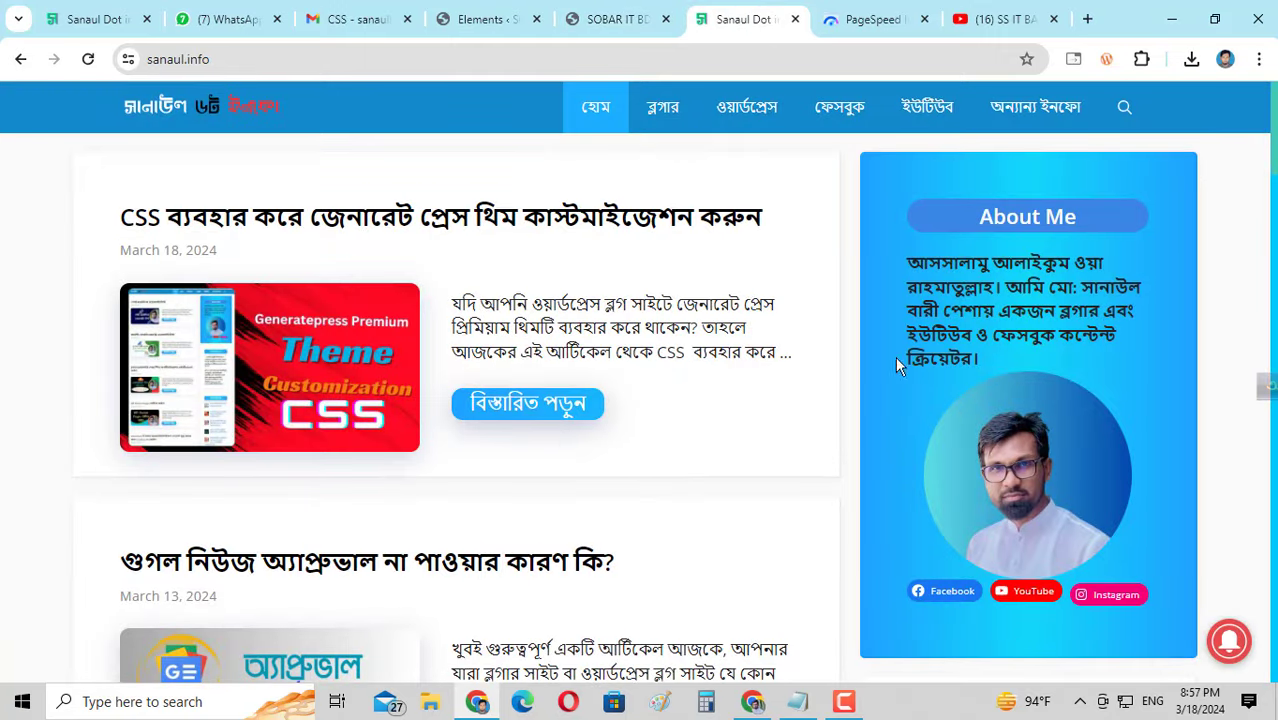
pyautogui.scroll(-5, 1028, 373)
pyautogui.scroll(5, 452, 424)
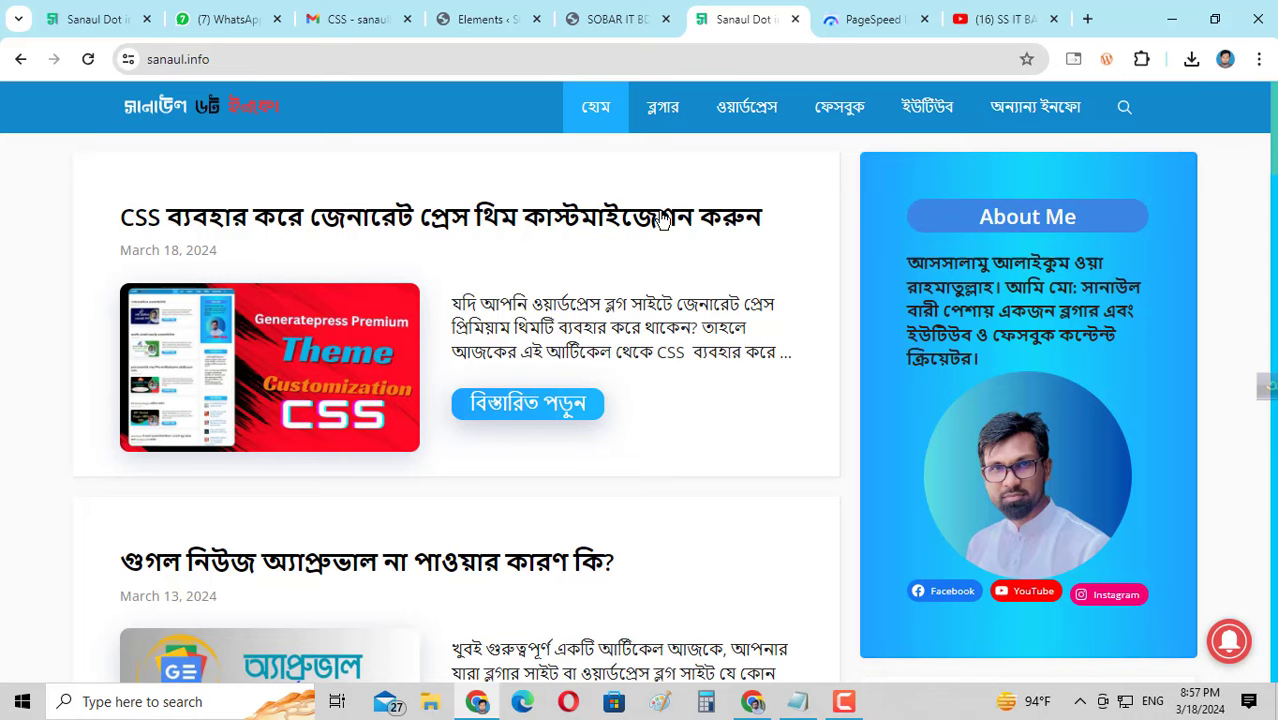
pyautogui.click(610, 19)
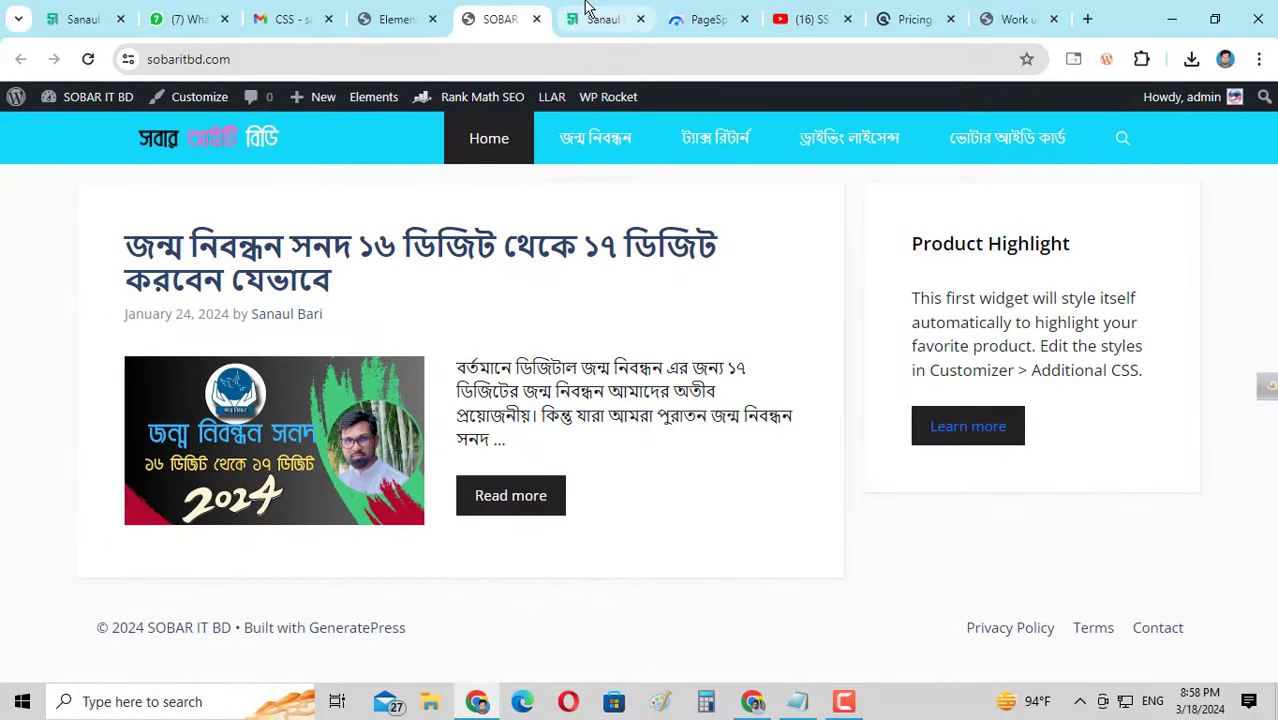
pyautogui.click(600, 19)
pyautogui.click(500, 19)
pyautogui.rightClick(728, 194)
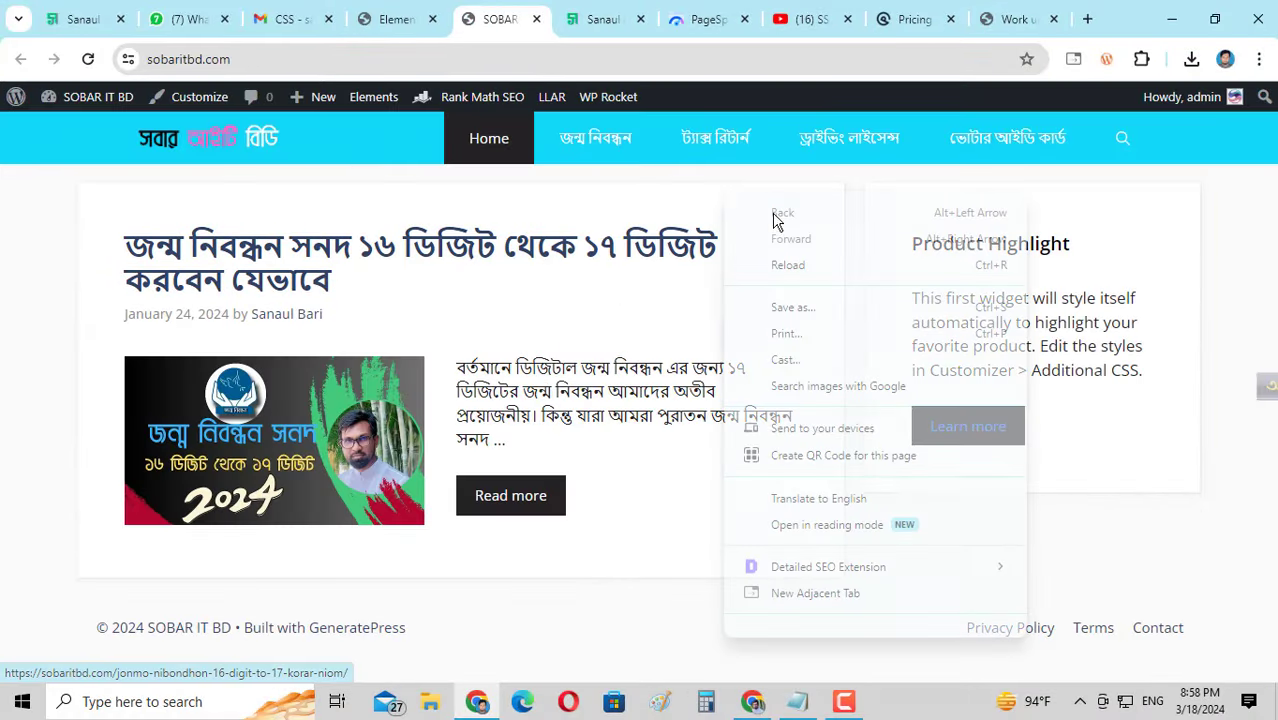
pyautogui.click(810, 271)
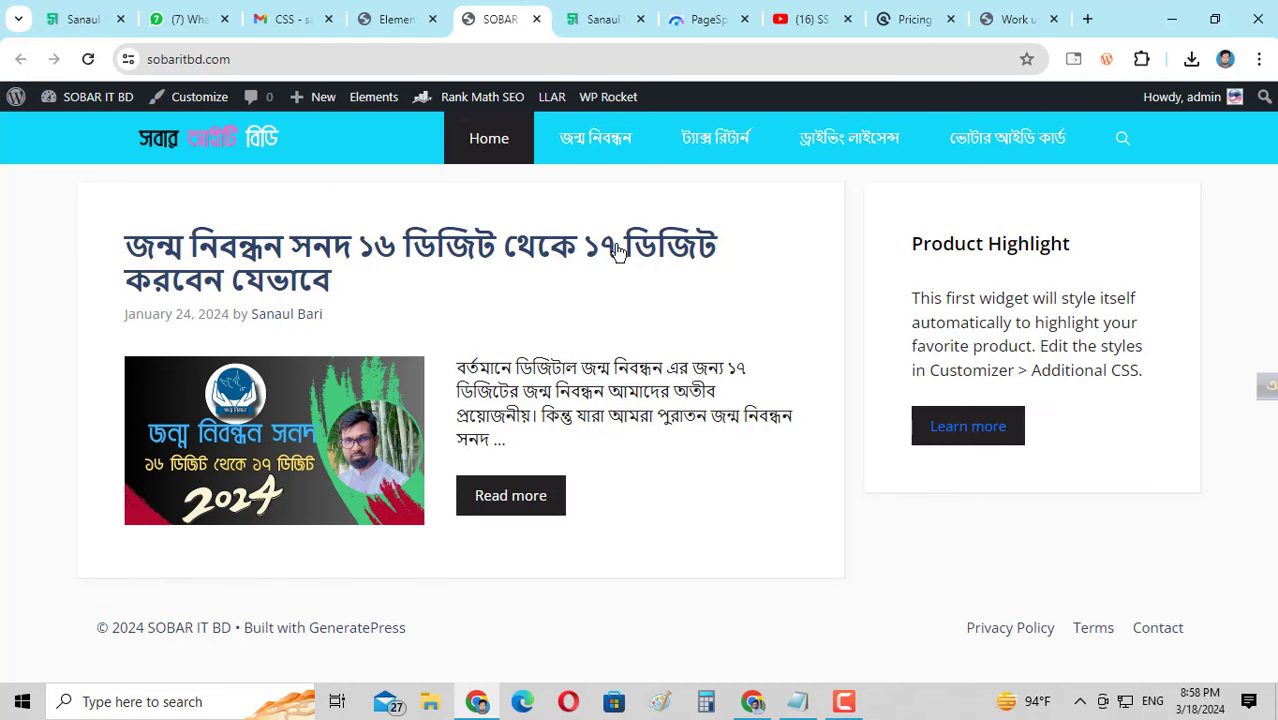
pyautogui.click(585, 17)
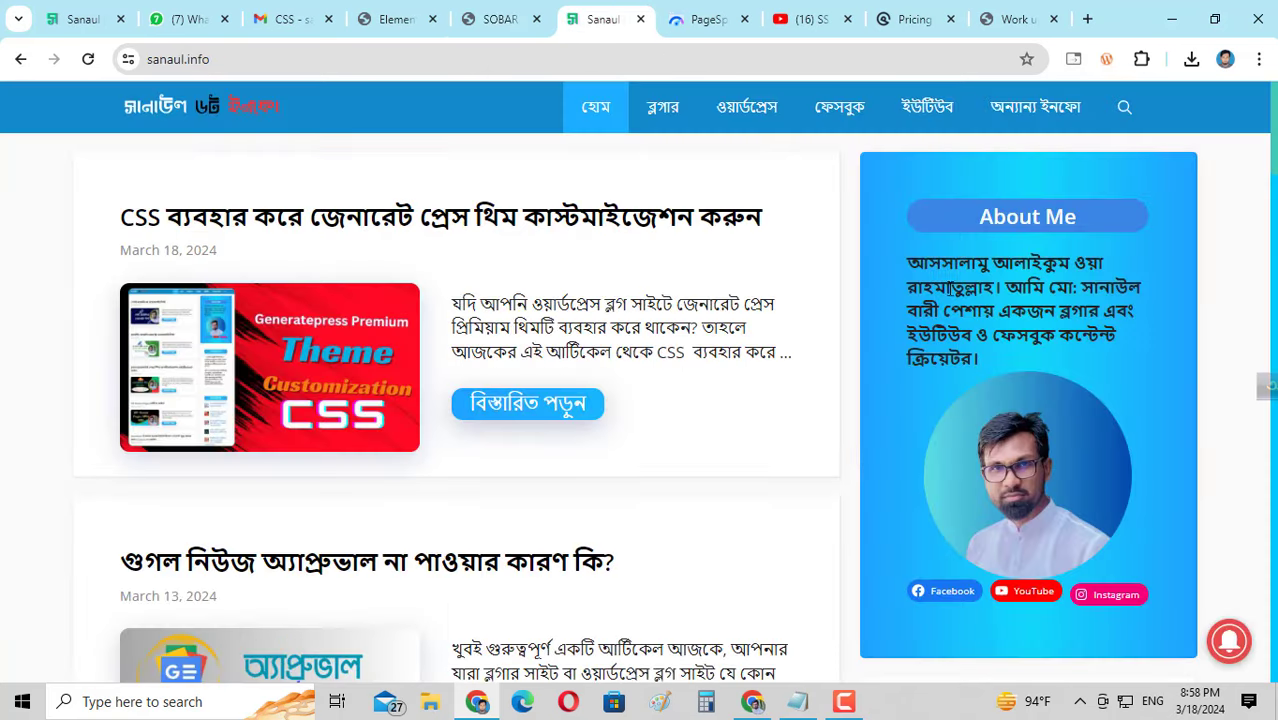
pyautogui.click(487, 19)
# - View the installed themes in the sobaritbd.com admin and open the theme upload form's file chooser without picking a file
pyautogui.click(391, 19)
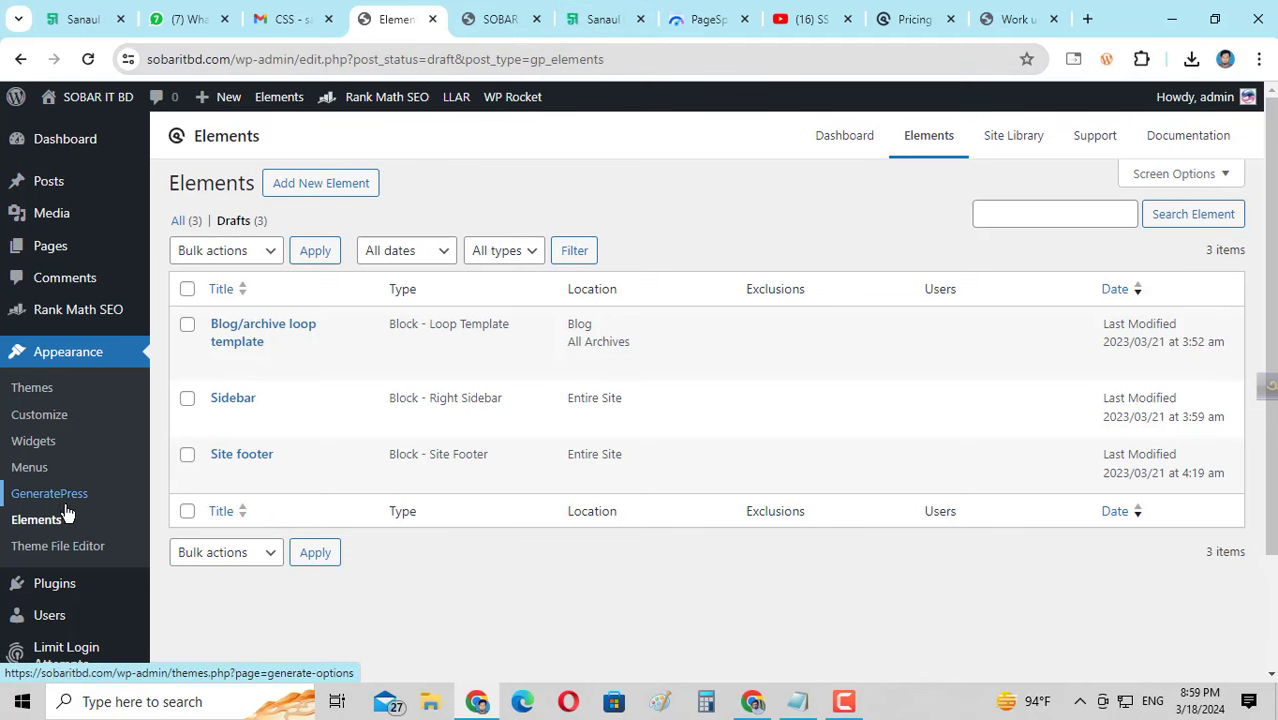
pyautogui.click(41, 398)
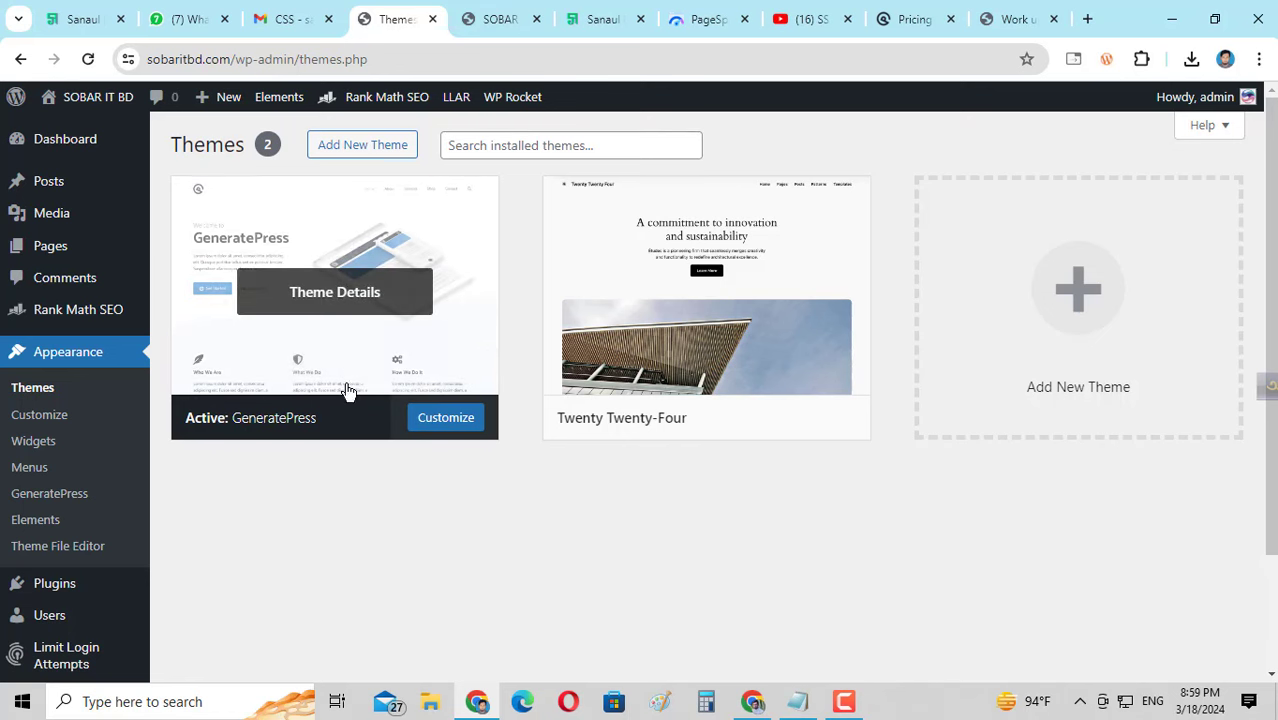
pyautogui.click(370, 152)
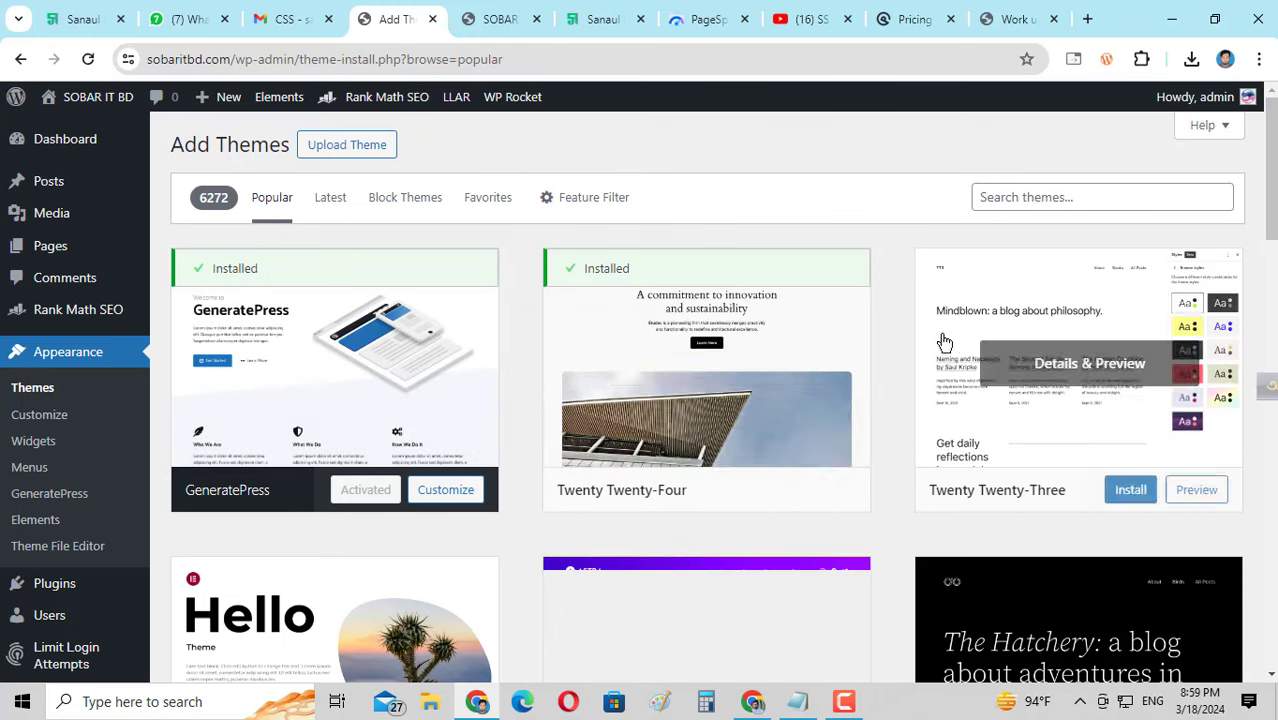
pyautogui.click(337, 148)
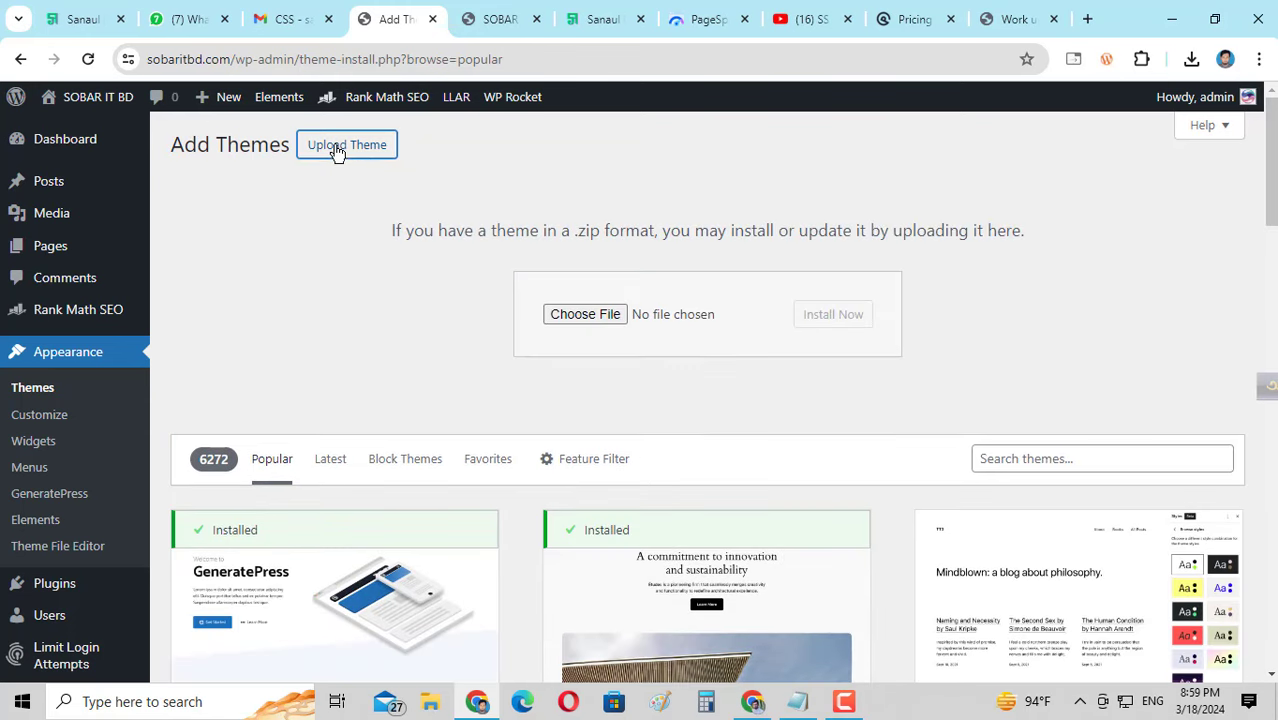
pyautogui.click(590, 315)
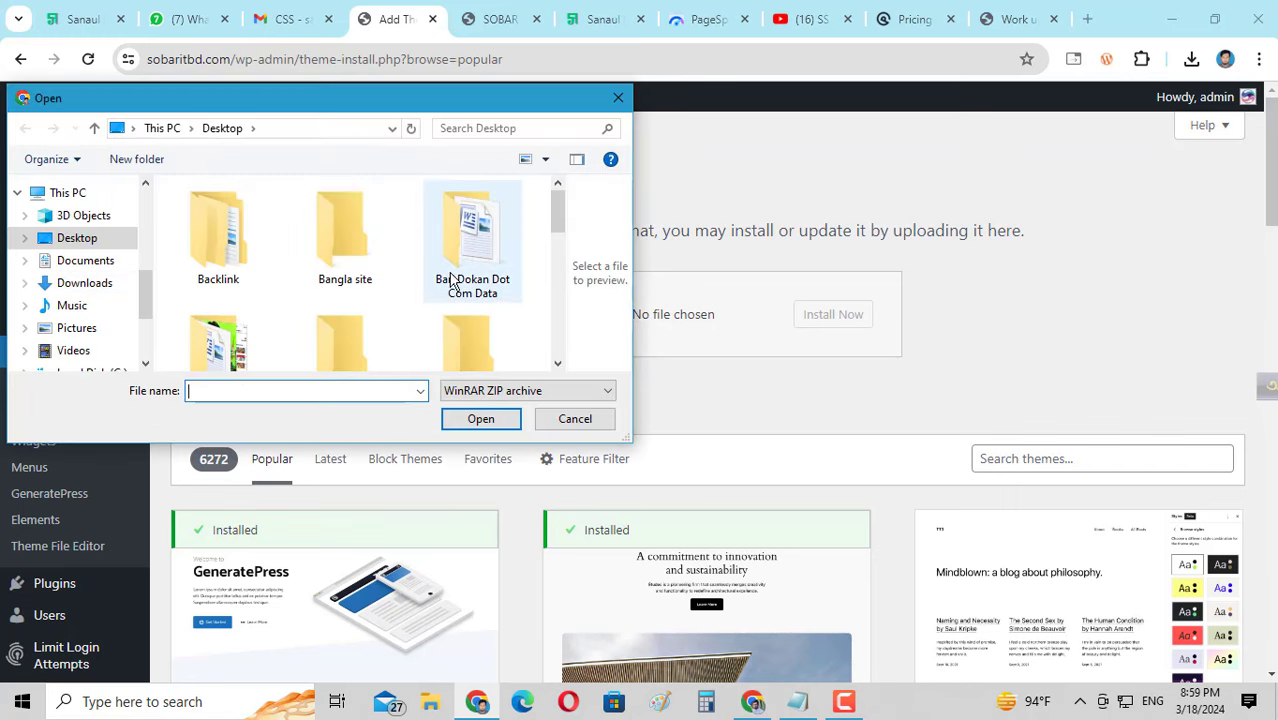
pyautogui.click(618, 97)
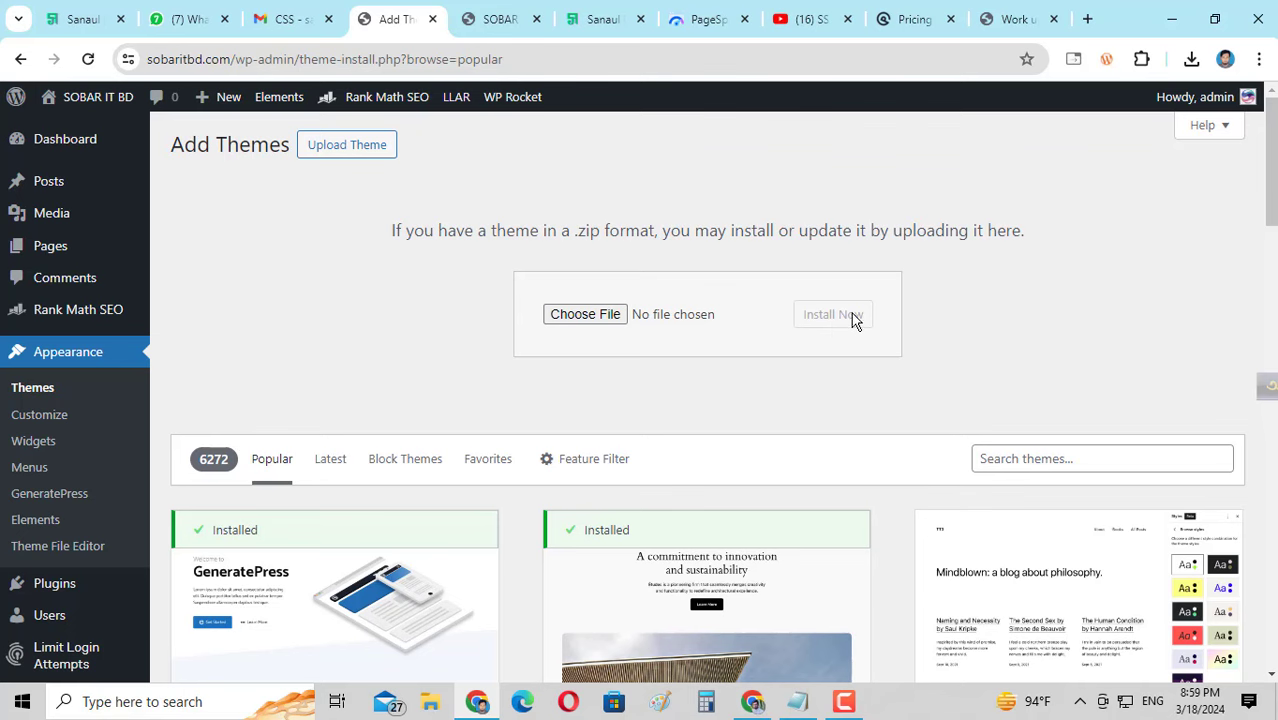
# - Look over the popular themes on the Add Themes page and the already open pricing page
pyautogui.scroll(-3, 425, 435)
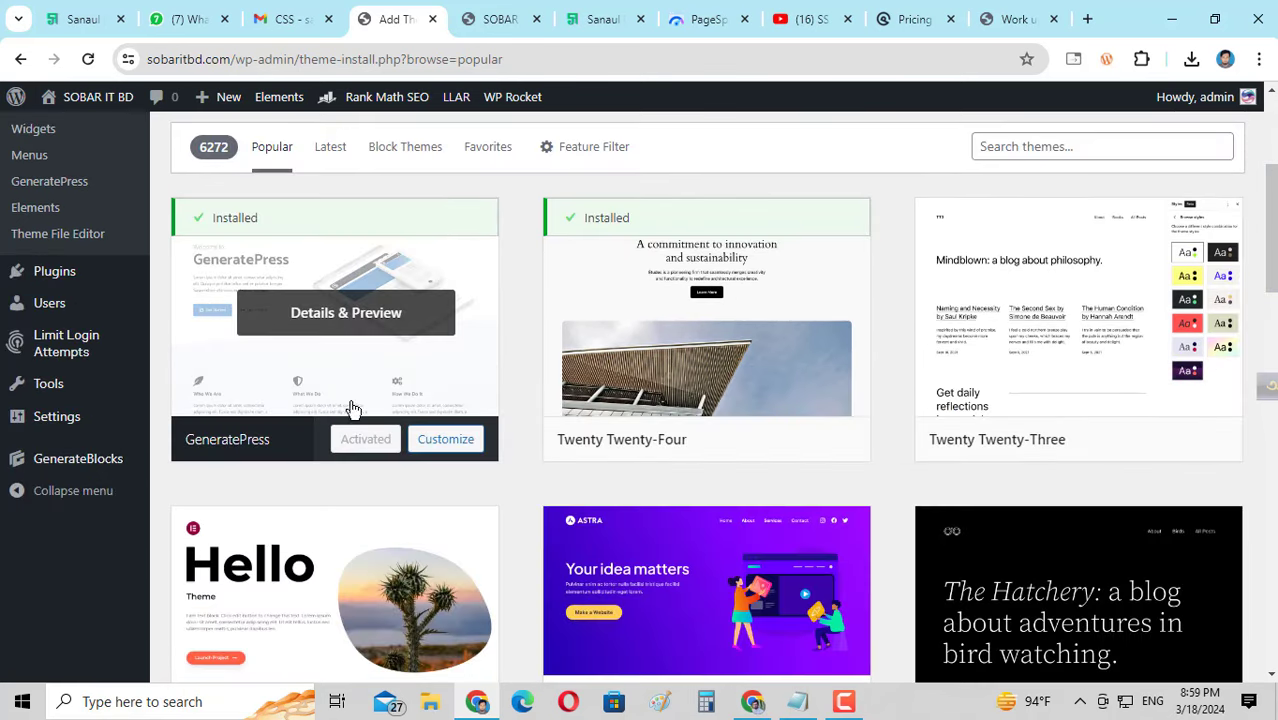
pyautogui.scroll(3, 303, 440)
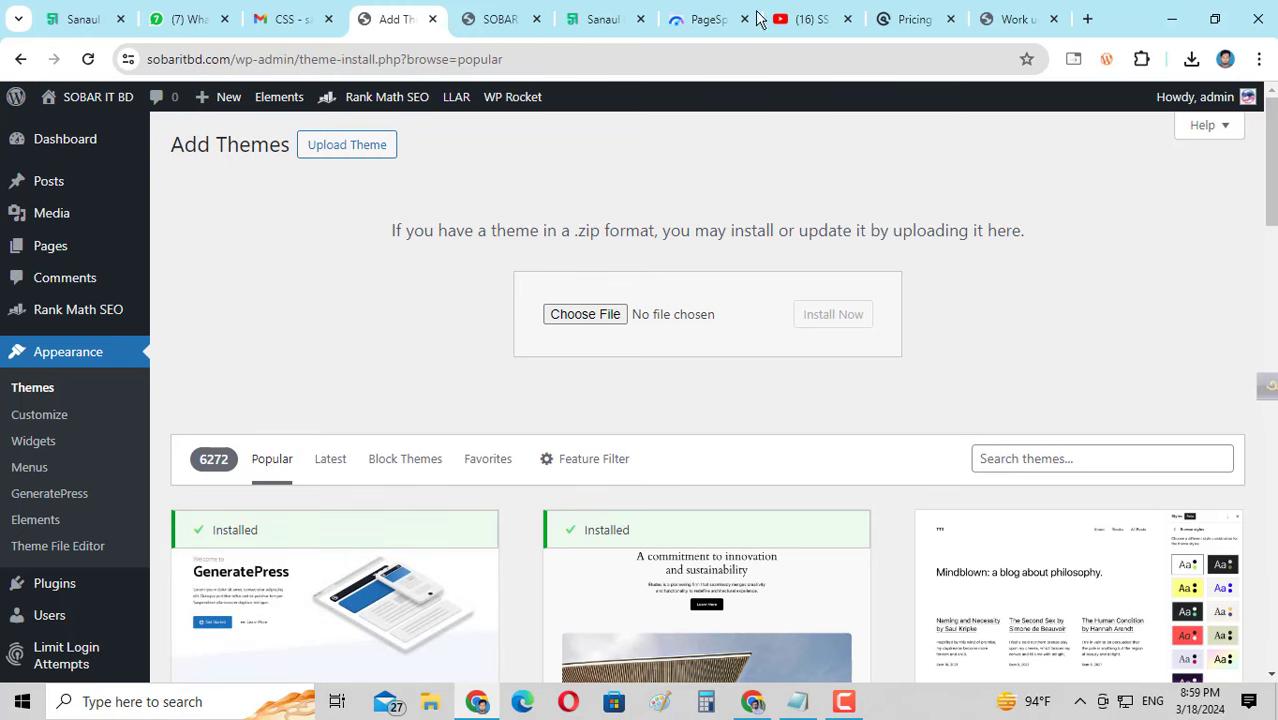
pyautogui.click(916, 18)
pyautogui.scroll(-3, 846, 333)
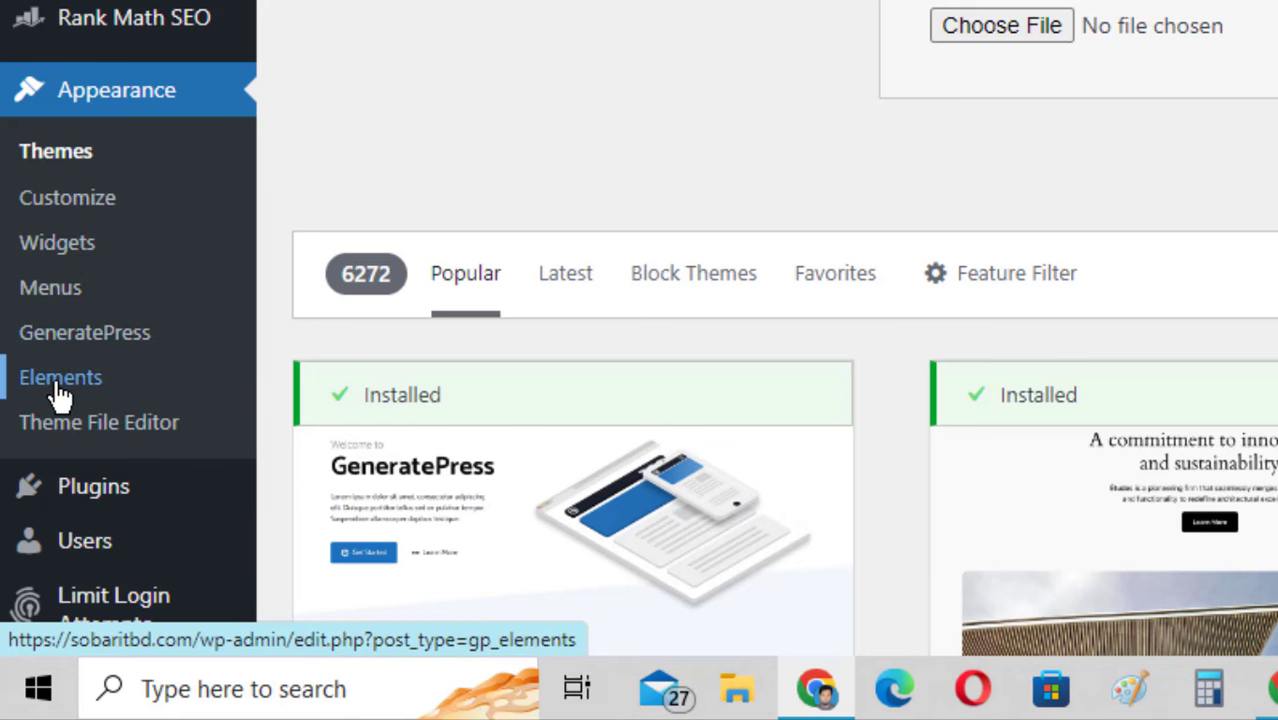
# - Move the Blog/archive loop template, Sidebar and Site footer elements of the sobaritbd.com site to the trash
pyautogui.click(137, 394)
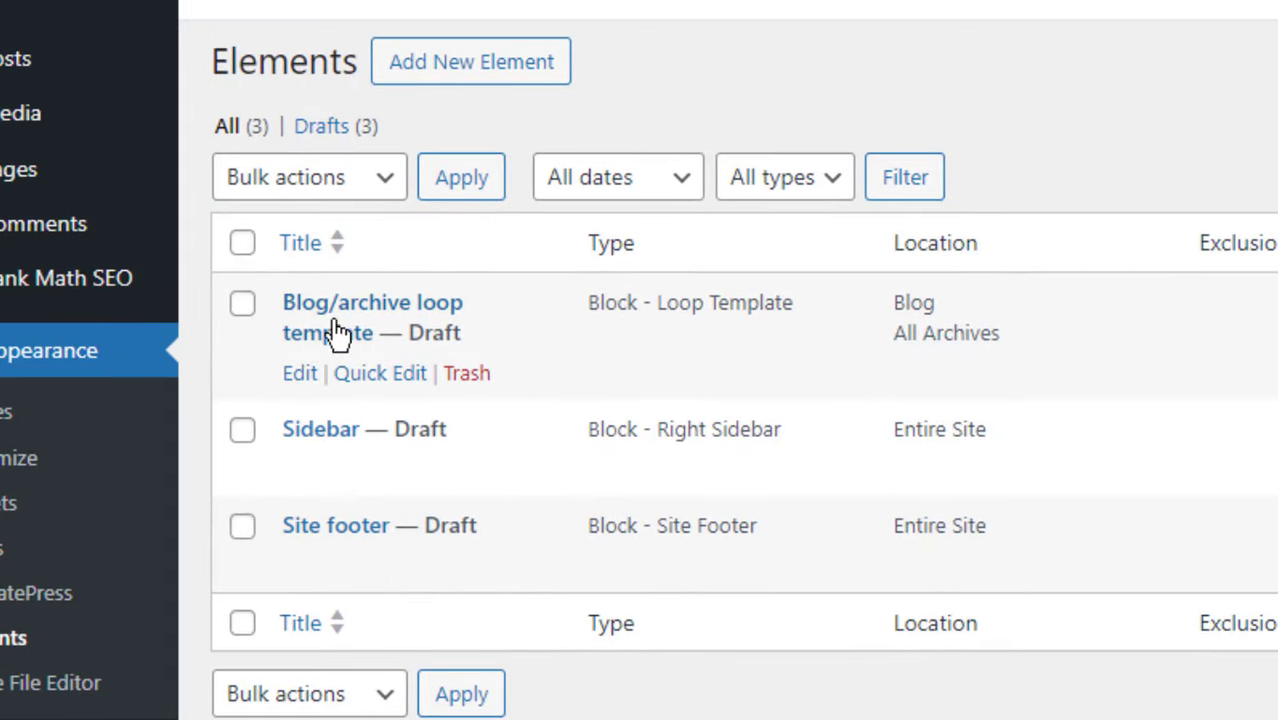
pyautogui.click(242, 303)
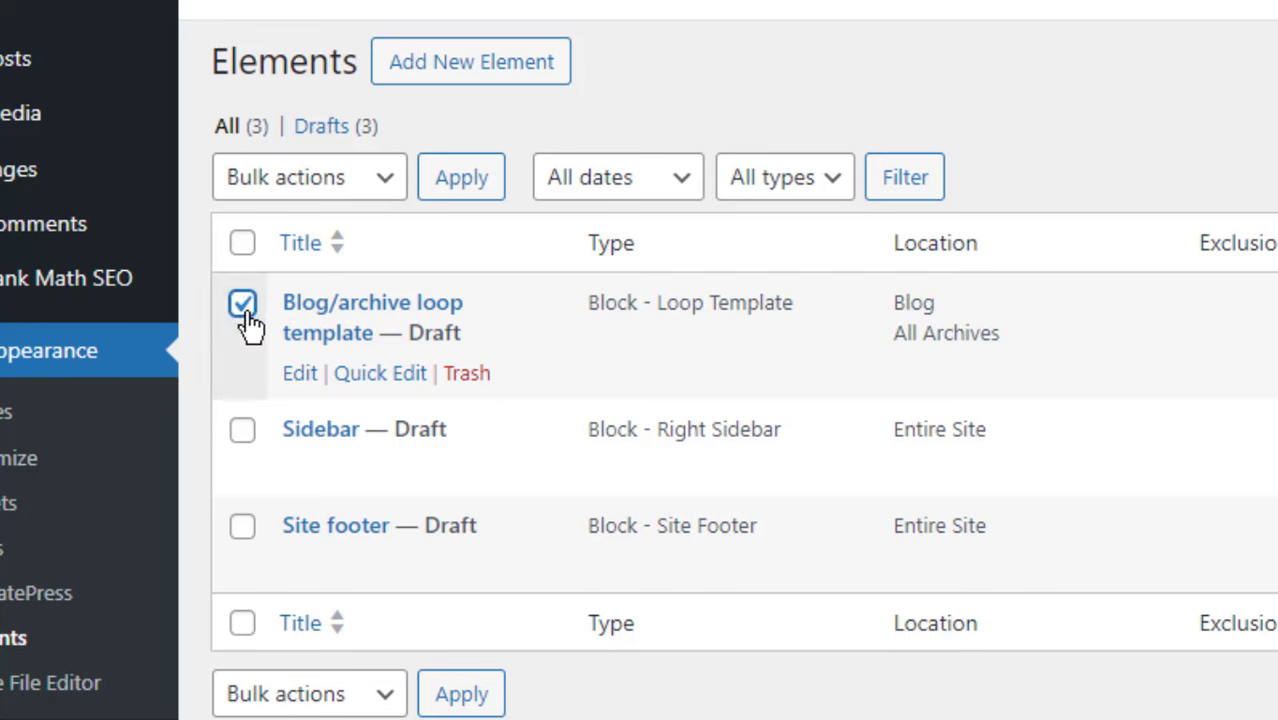
pyautogui.click(242, 429)
pyautogui.click(242, 526)
pyautogui.click(285, 180)
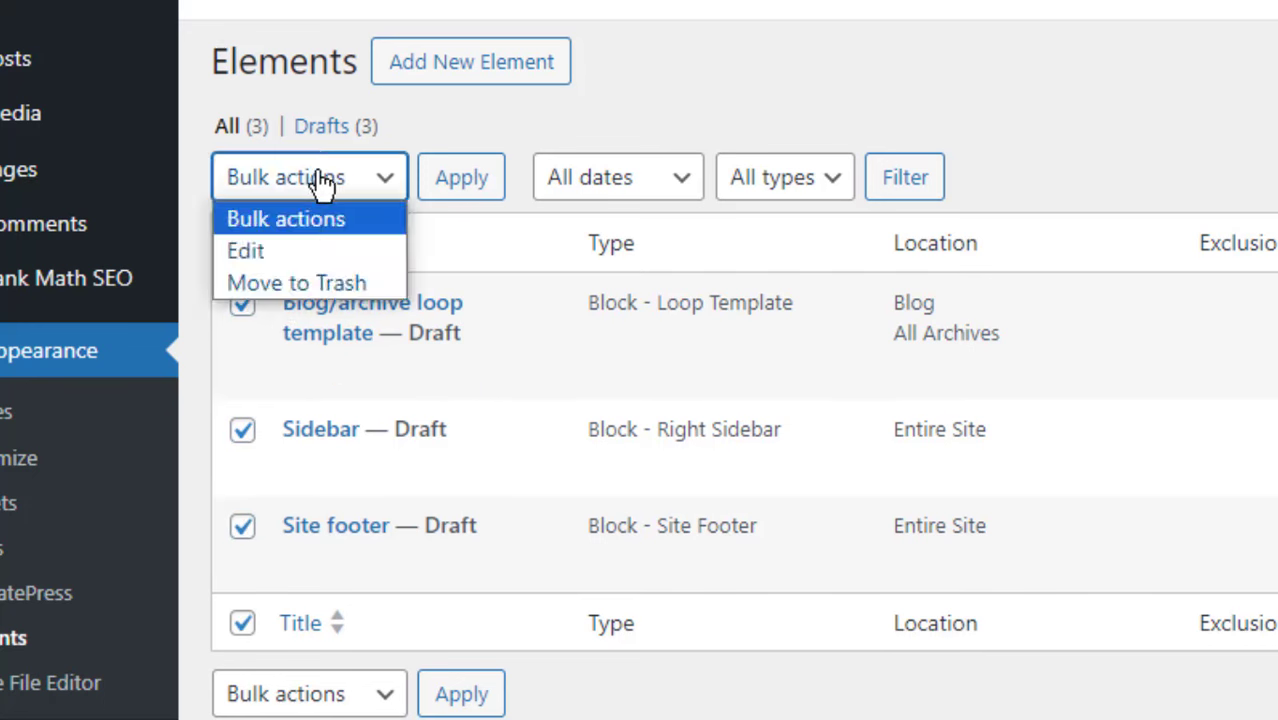
pyautogui.click(318, 285)
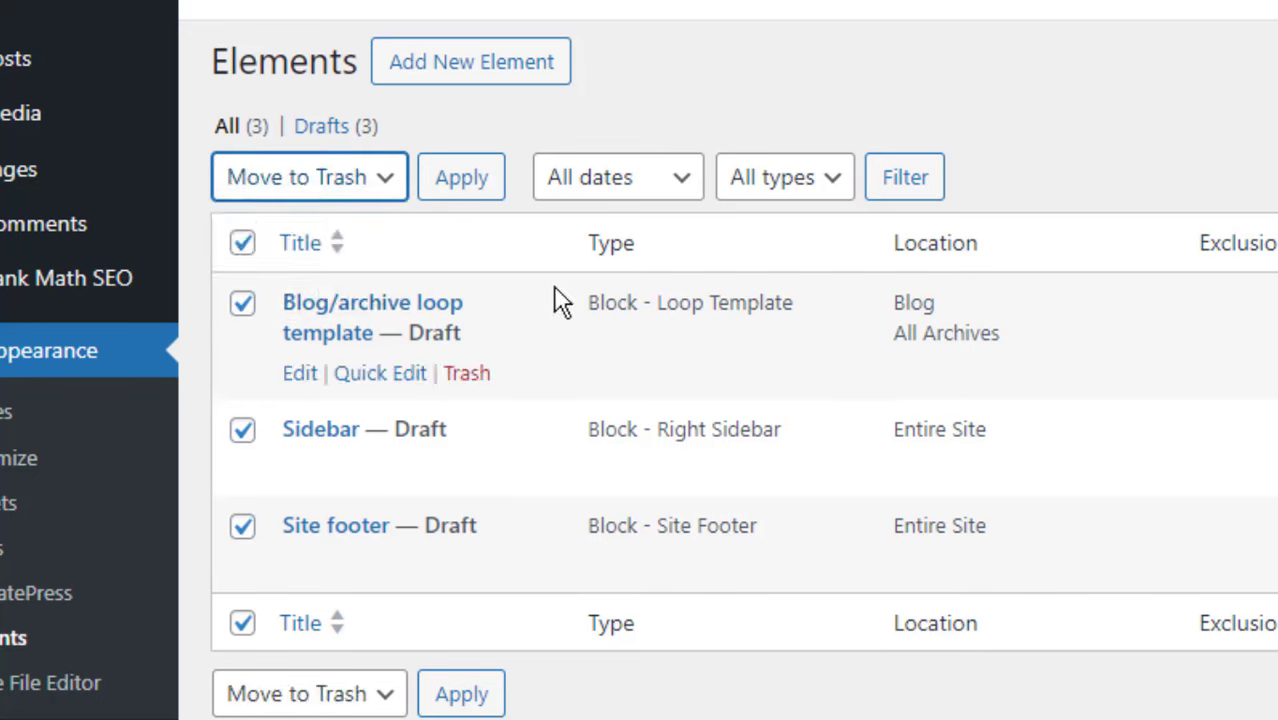
pyautogui.click(465, 177)
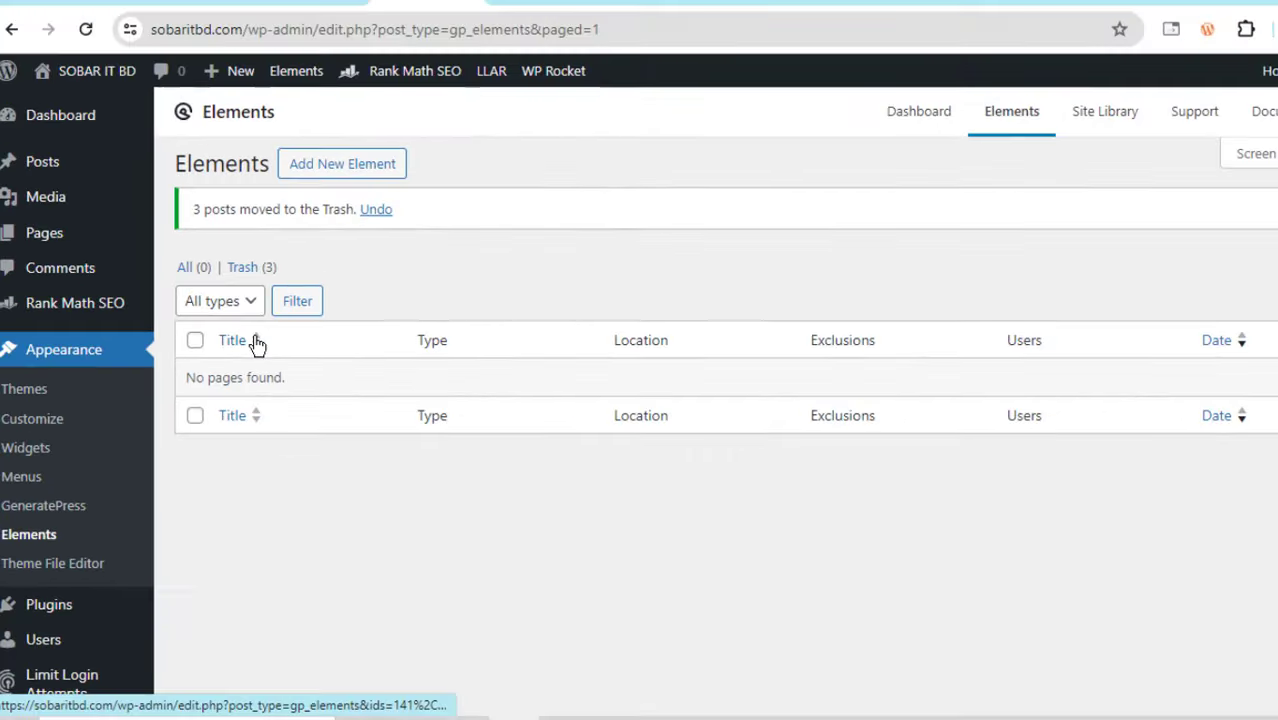
pyautogui.scroll(-2, 330, 560)
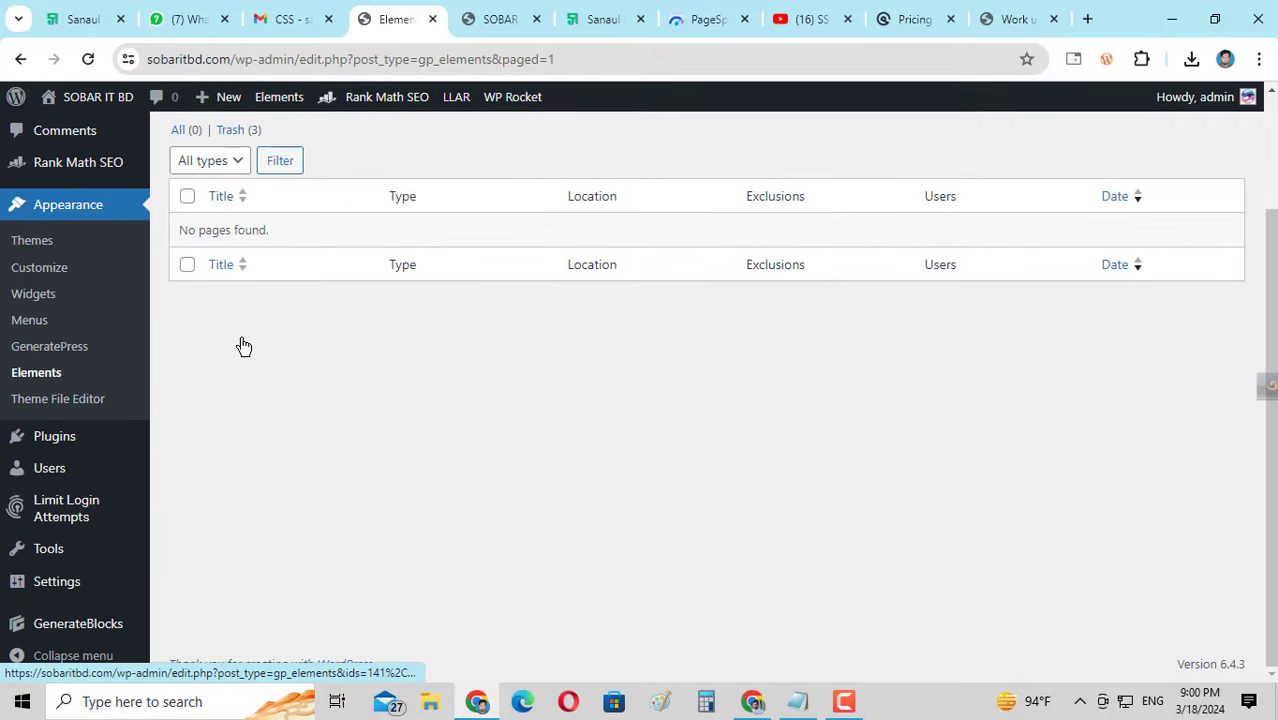
# - Open the sobaritbd.com home page in a fresh tab in place of the old one and check its layout
pyautogui.scroll(2, 243, 346)
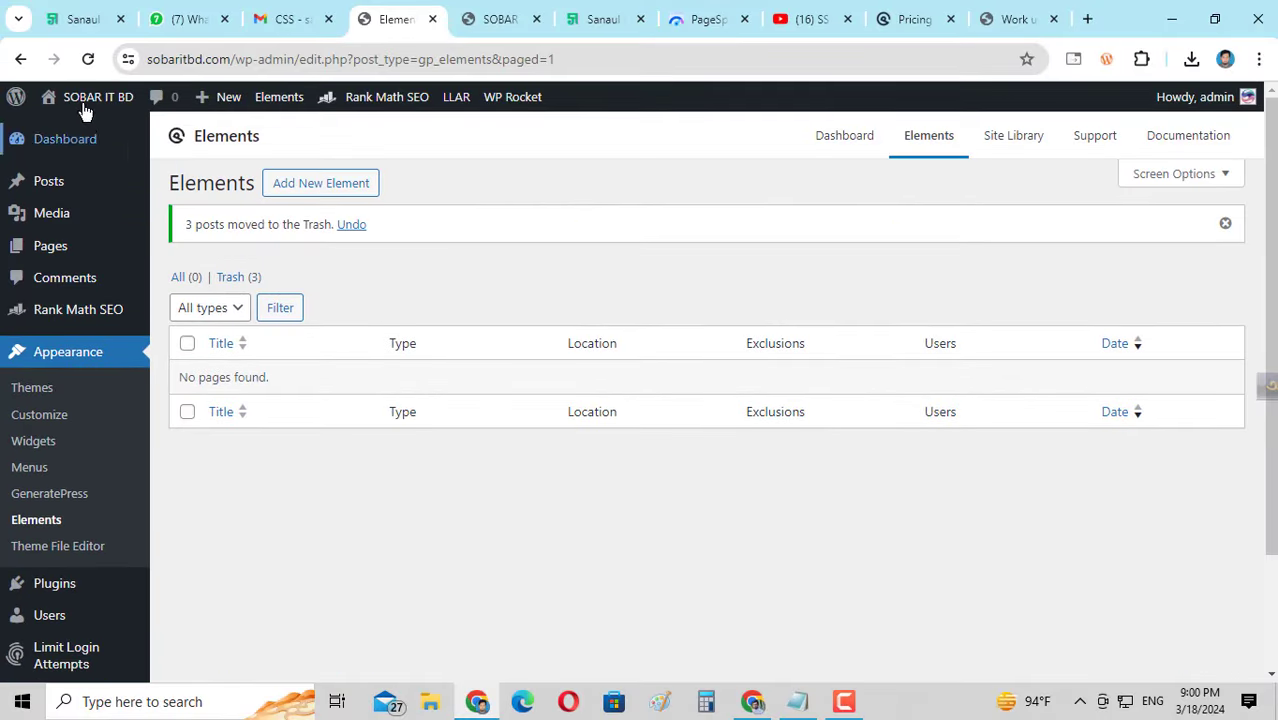
pyautogui.moveTo(85, 100)
pyautogui.middleClick(105, 127)
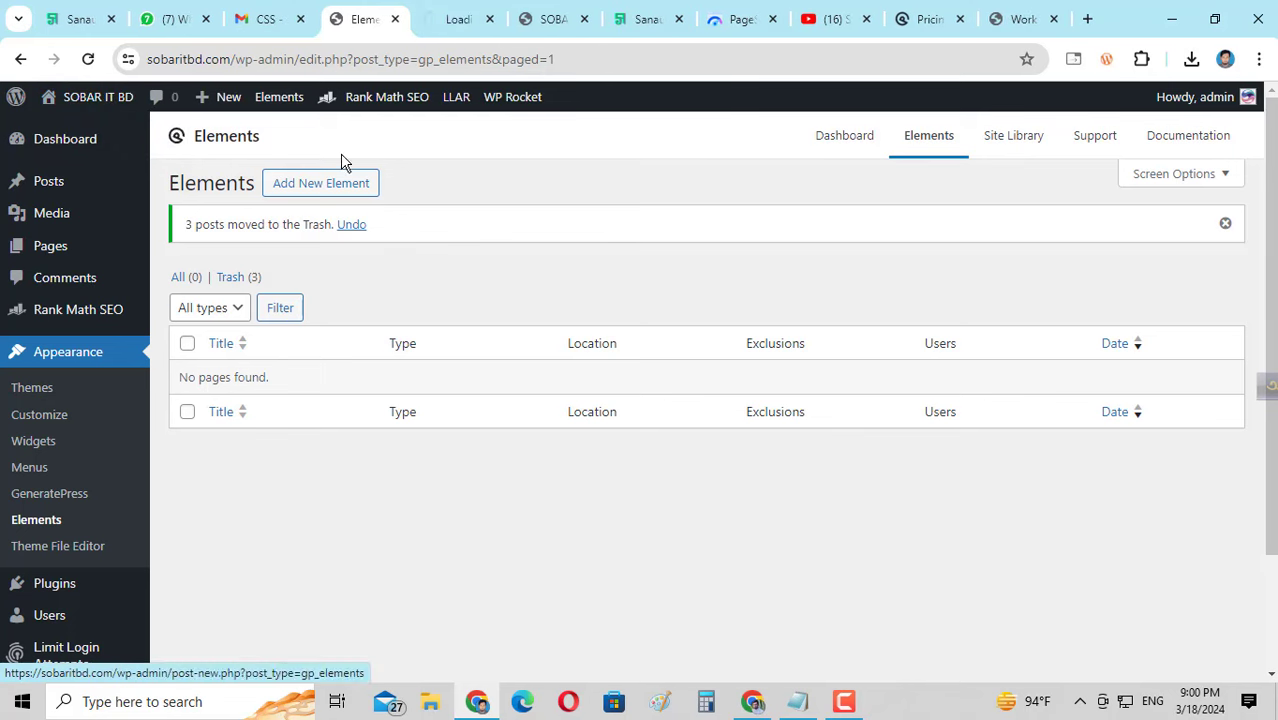
pyautogui.click(584, 19)
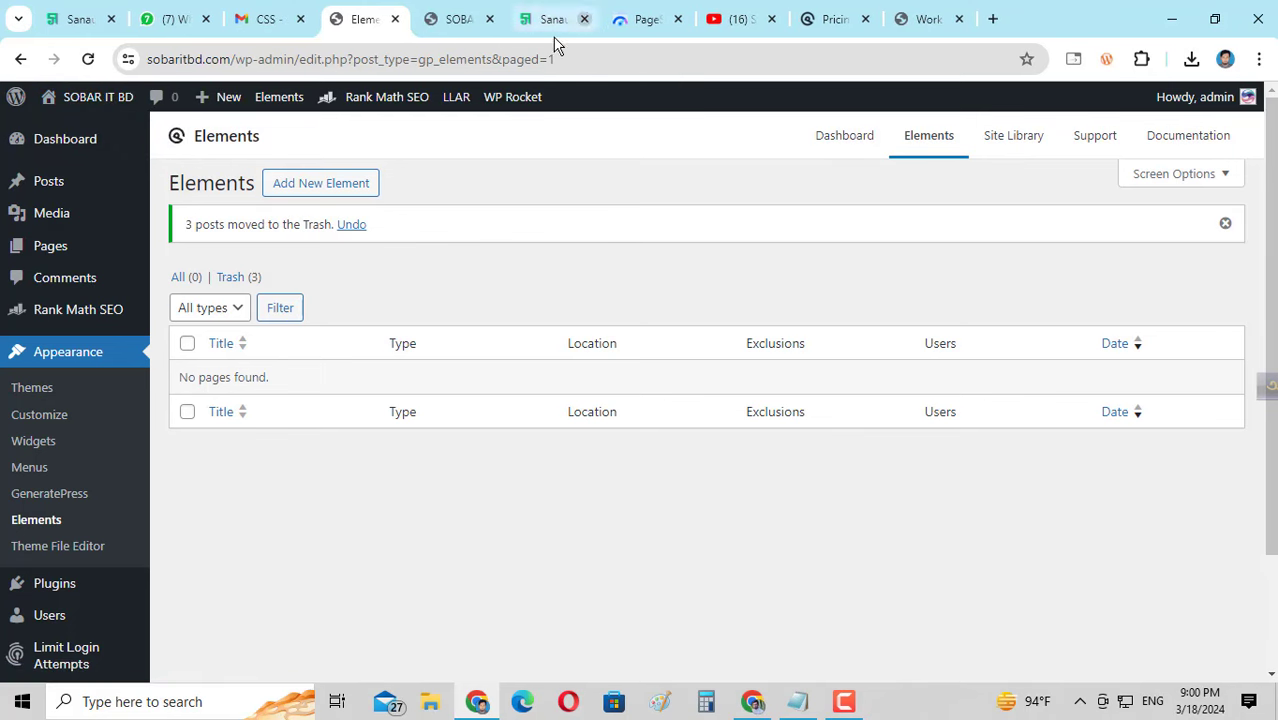
pyautogui.click(458, 19)
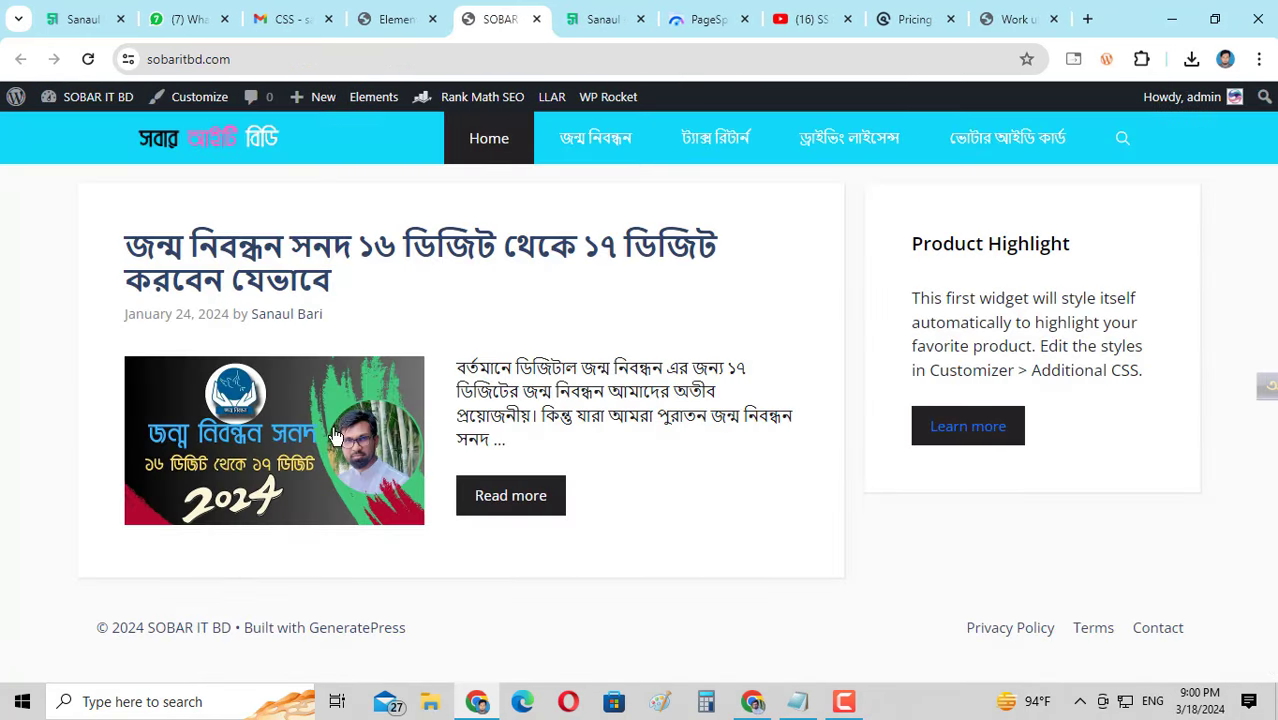
pyautogui.click(406, 16)
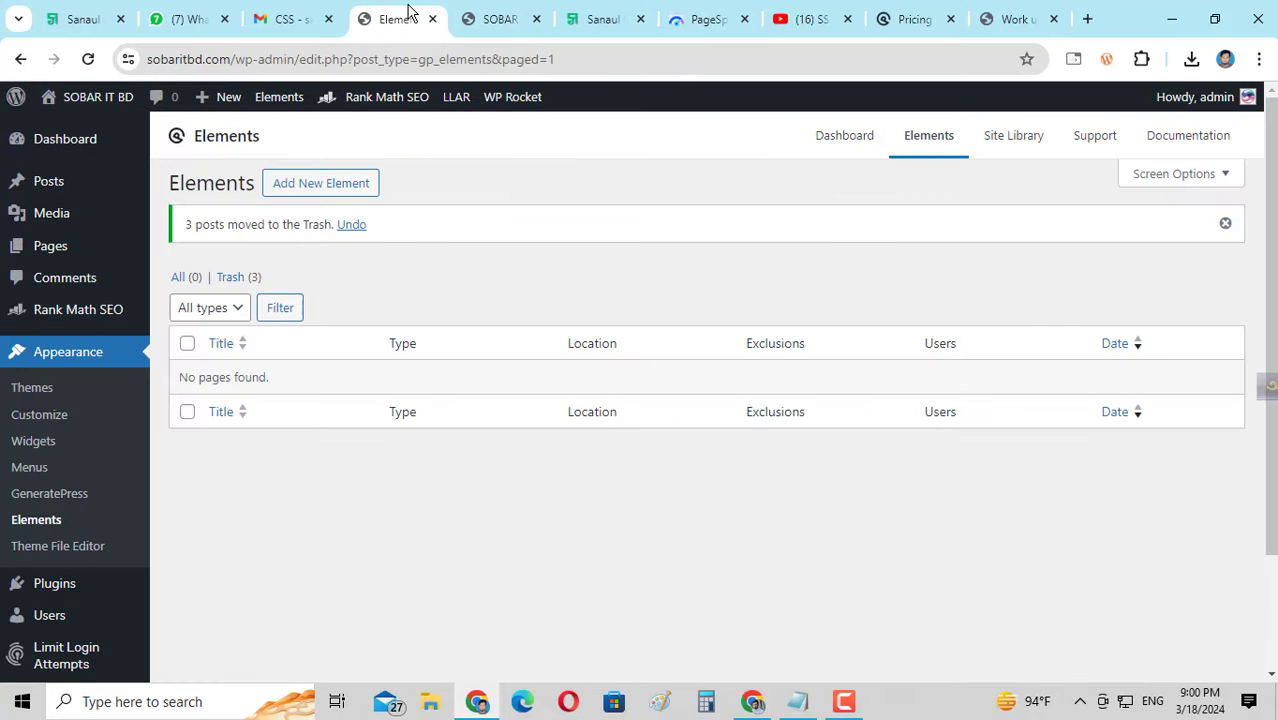
# - Open the CSS theme customization article on sanaul.info and copy its entire CSS code block
pyautogui.click(600, 17)
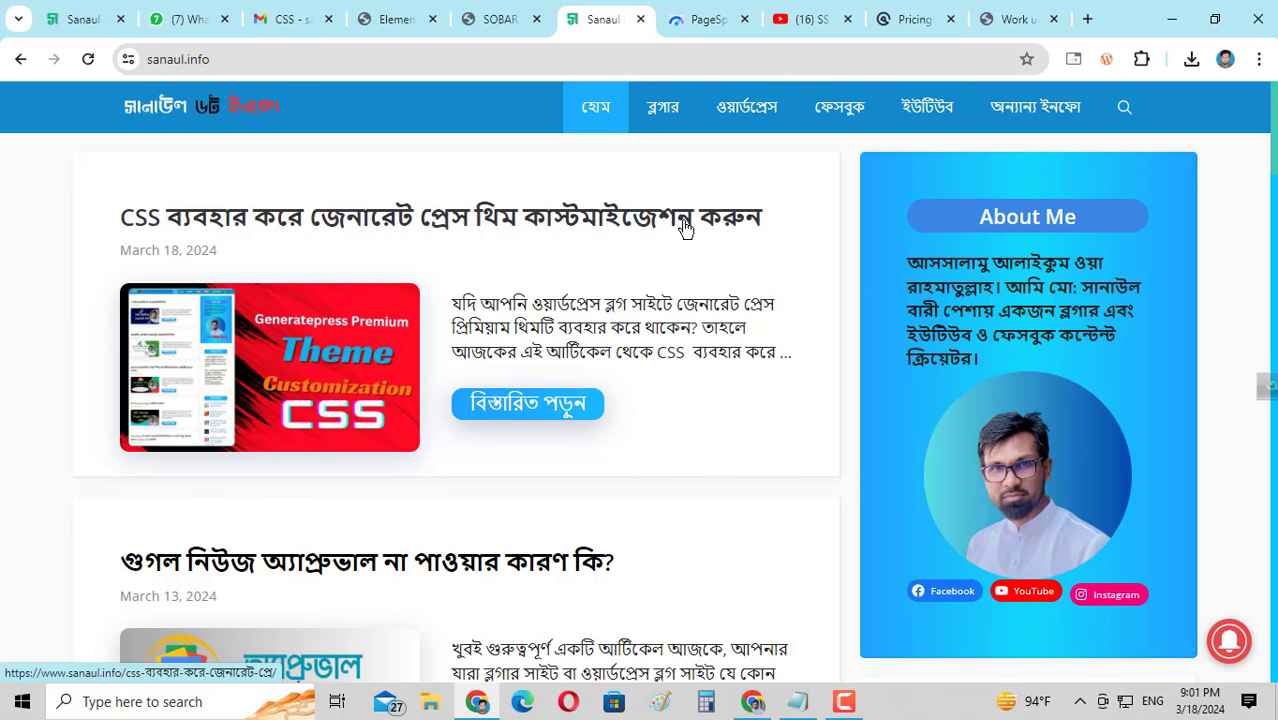
pyautogui.click(513, 417)
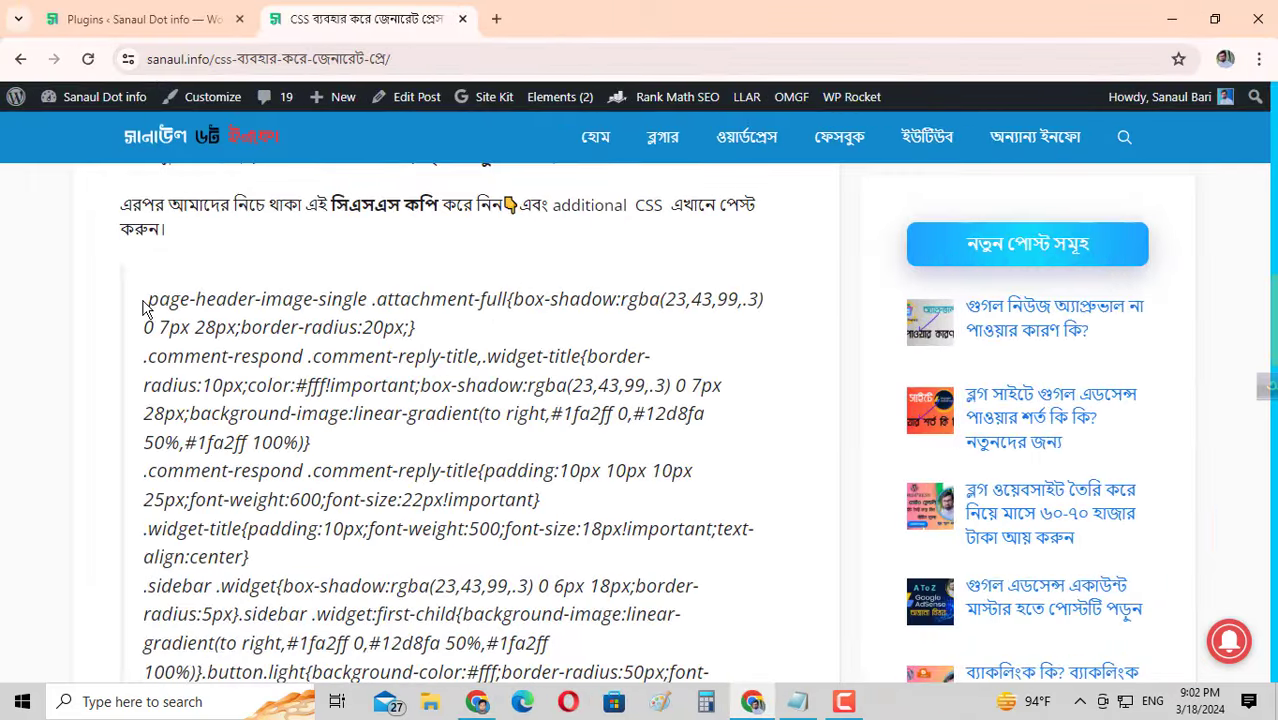
pyautogui.moveTo(146, 300); pyautogui.dragTo(255, 507)
pyautogui.rightClick(207, 270)
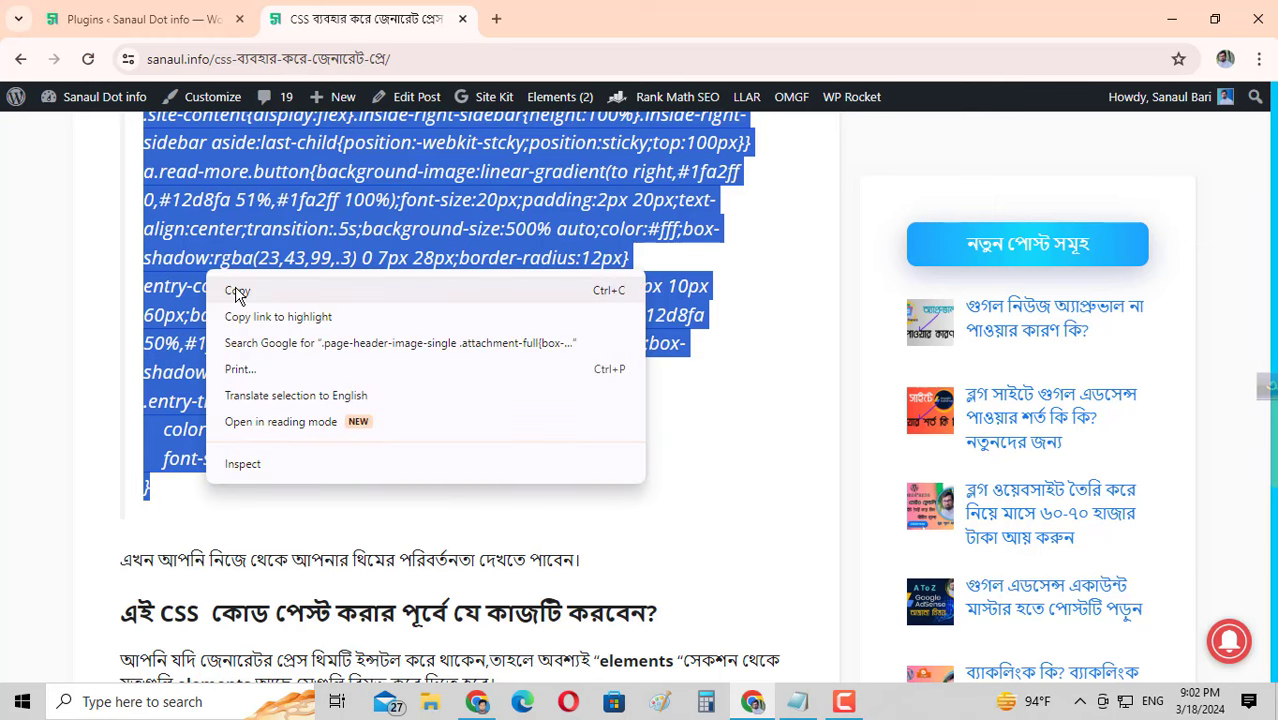
pyautogui.click(237, 291)
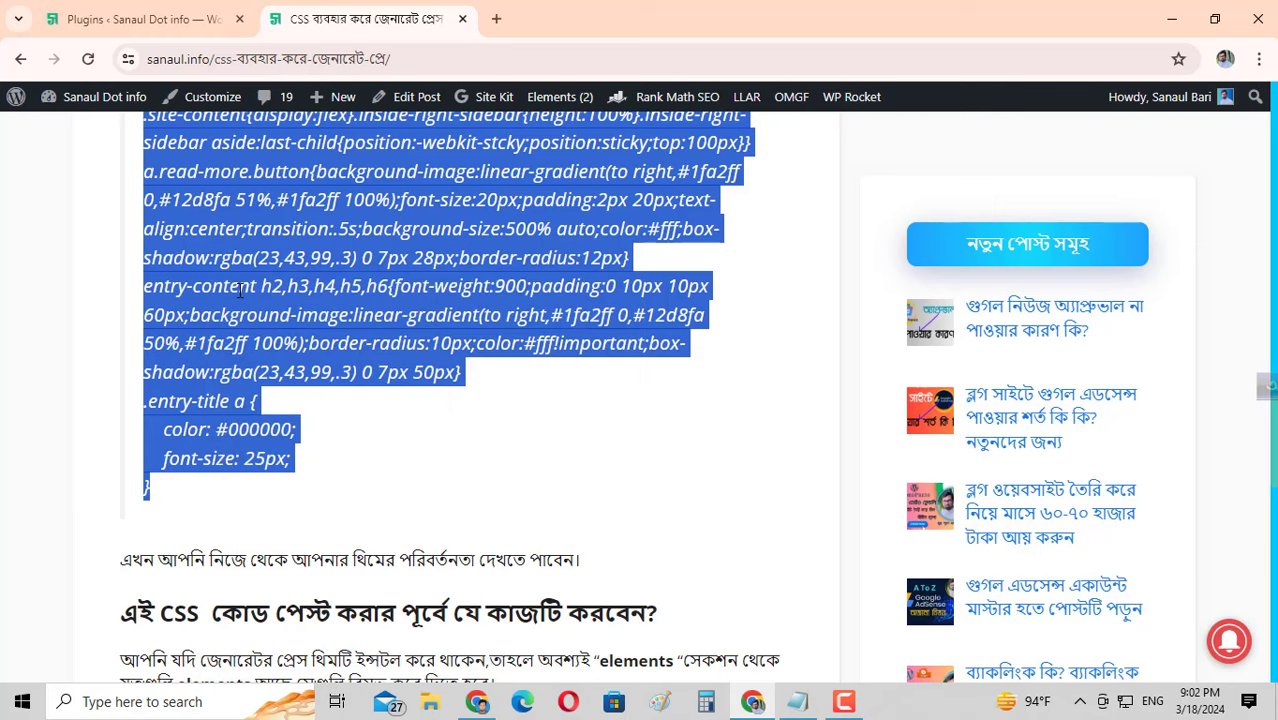
# - Return to the sobaritbd.com browser window and open the Additional CSS section of the theme Customizer
pyautogui.click(482, 704)
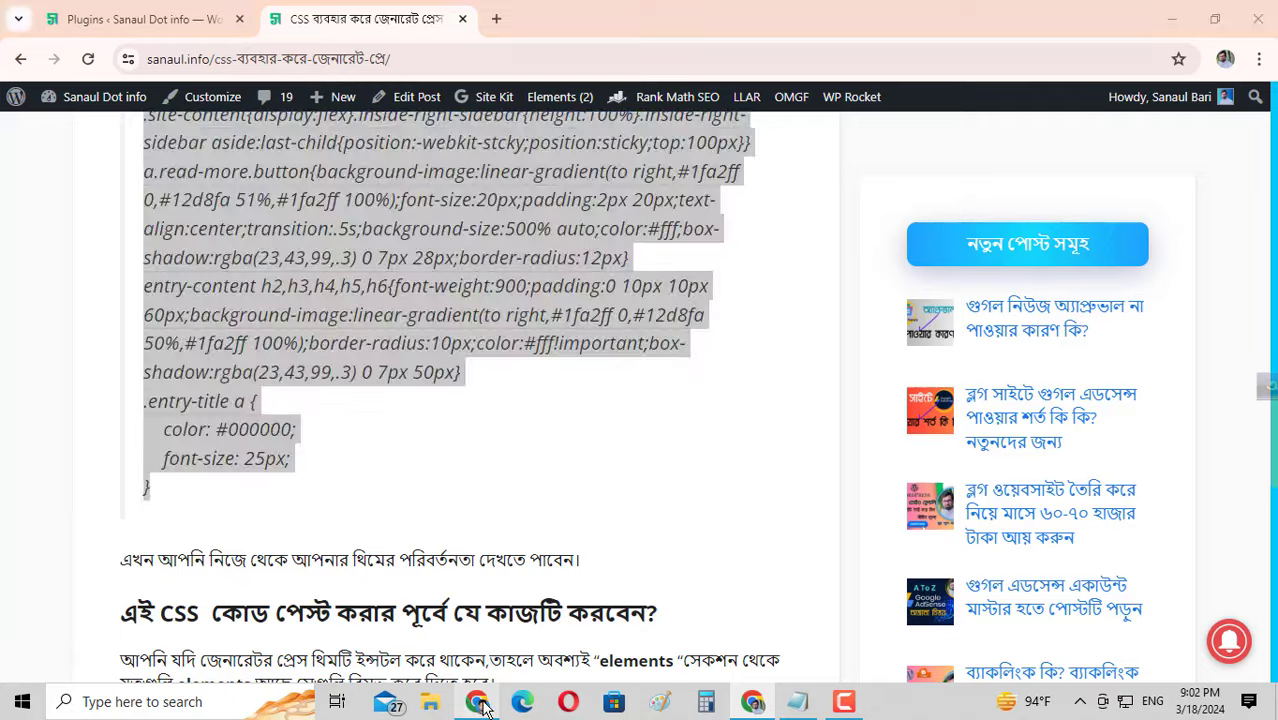
pyautogui.click(432, 14)
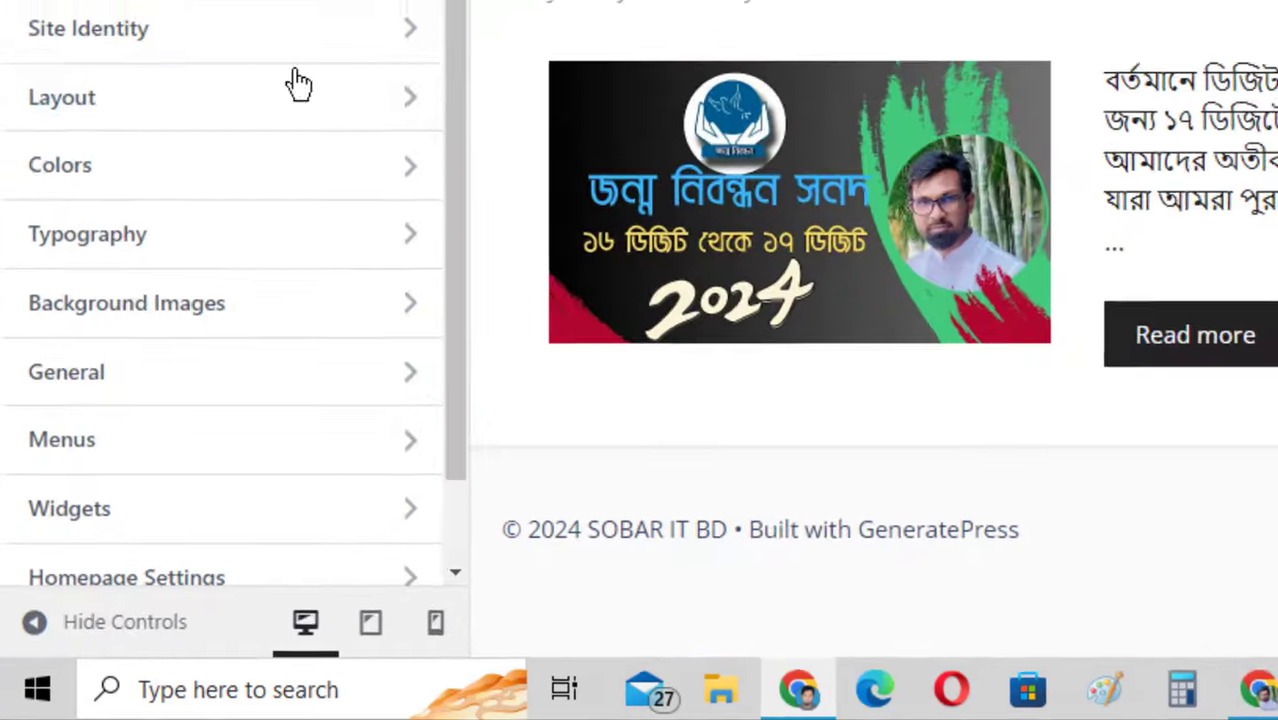
pyautogui.scroll(-2, 105, 385)
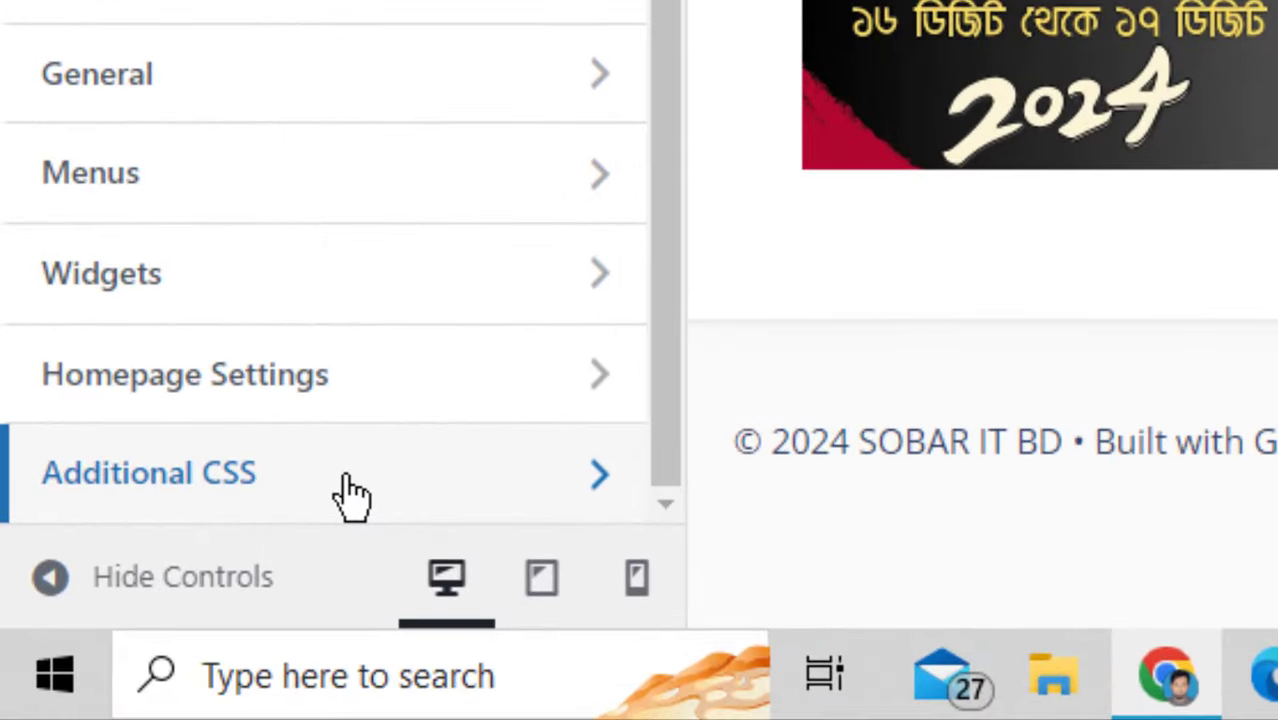
pyautogui.click(350, 495)
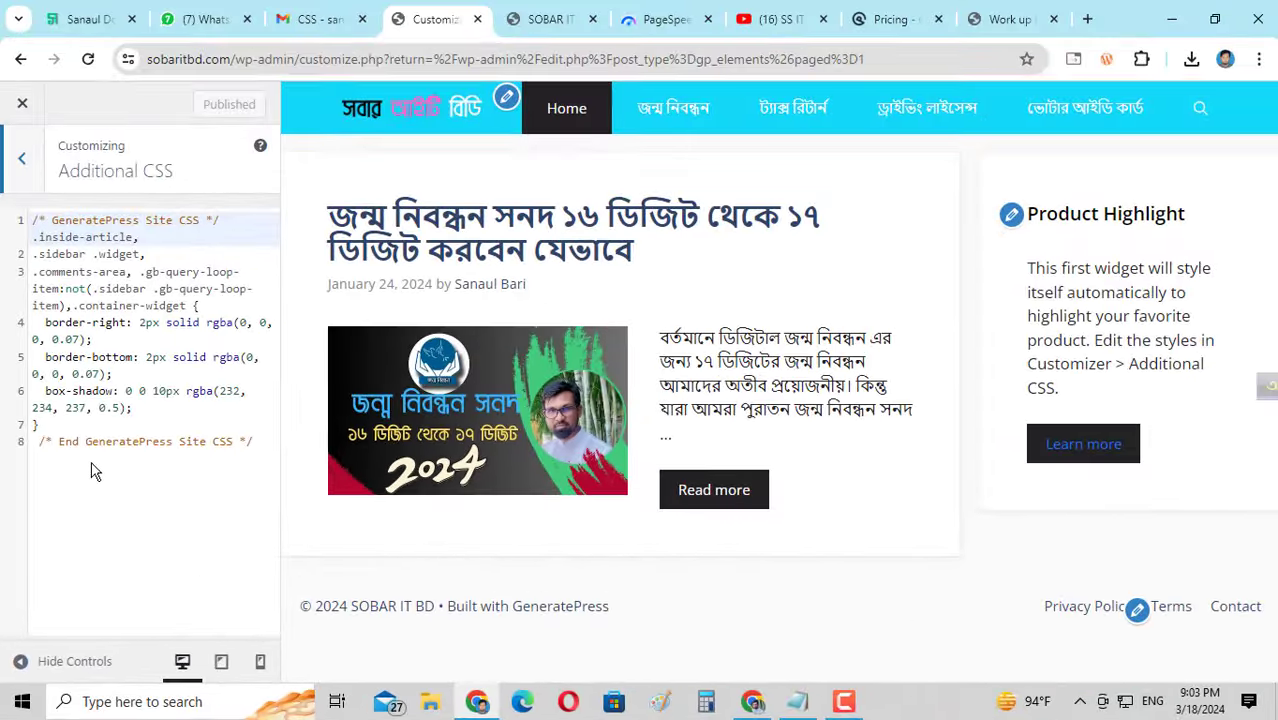
# - Replace all the existing GeneratePress Site CSS with the CSS copied from the sanaul.info article
pyautogui.moveTo(31, 218); pyautogui.dragTo(262, 451)
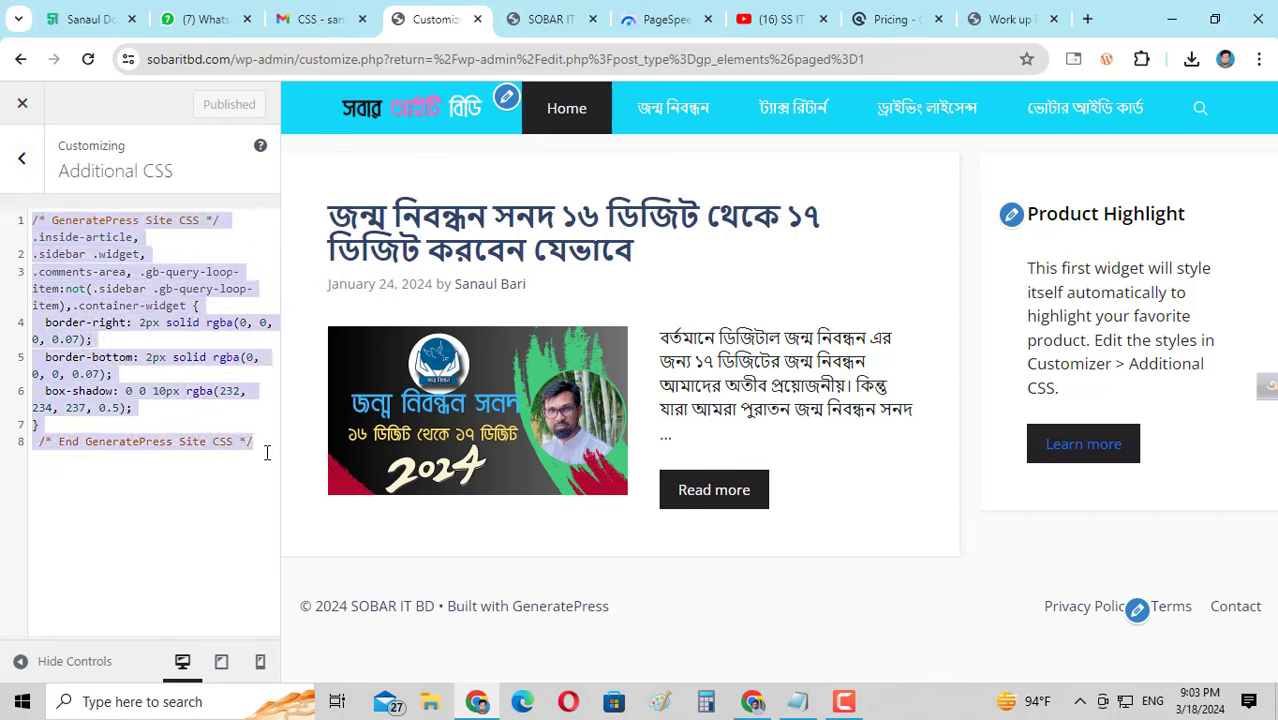
pyautogui.press('BackSpace')
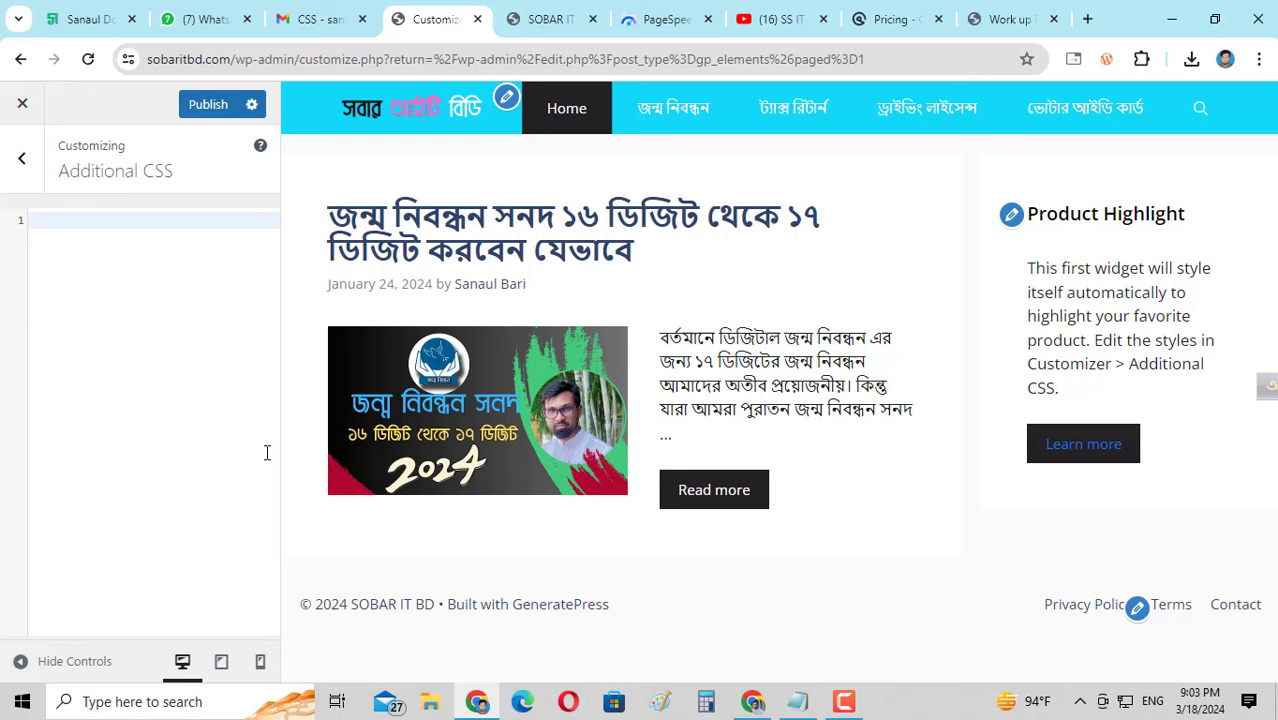
pyautogui.rightClick(52, 218)
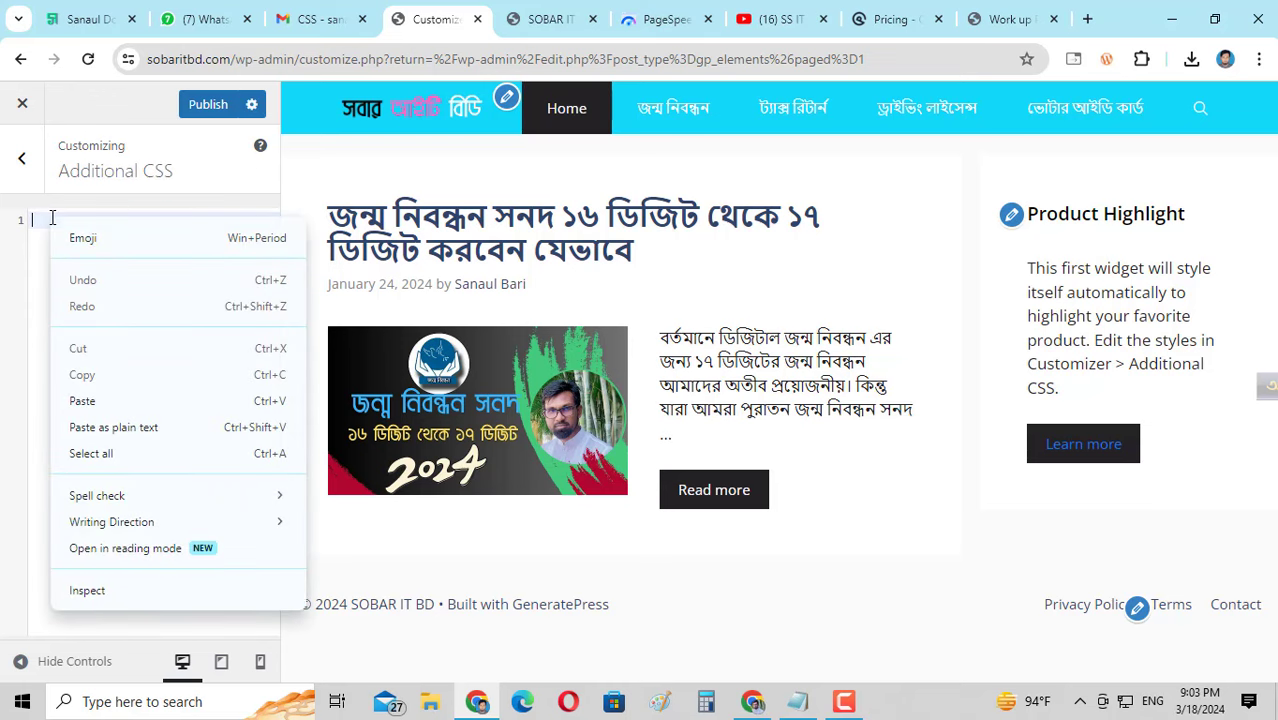
pyautogui.click(101, 403)
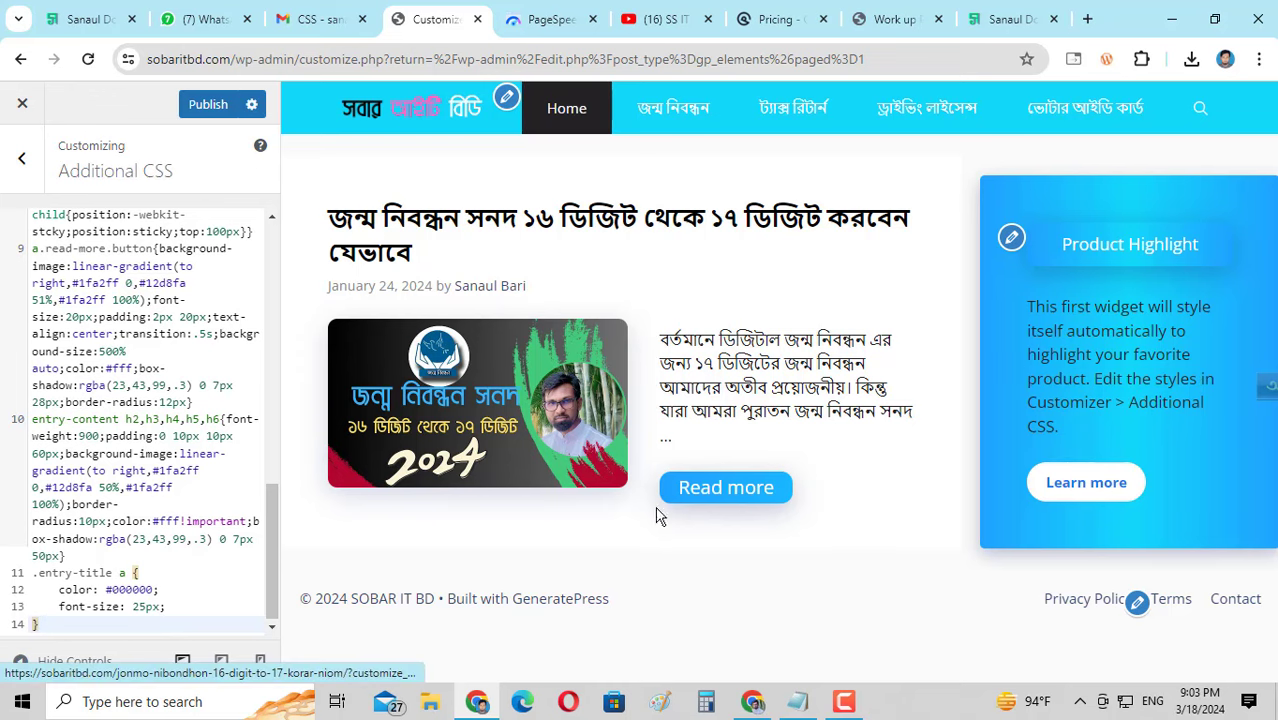
# - Compare the Customizer preview with the sanaul.info home page and publish the new Additional CSS
pyautogui.click(1007, 18)
pyautogui.scroll(-5, 337, 371)
pyautogui.scroll(5, 353, 383)
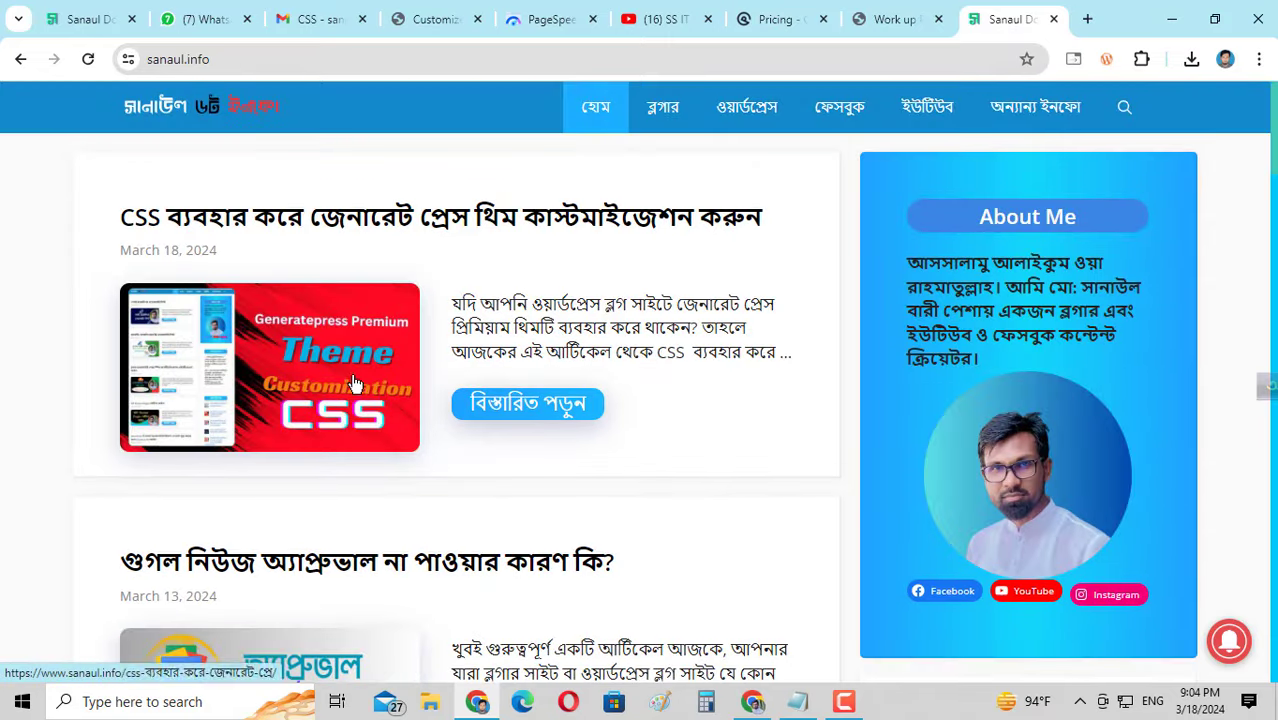
pyautogui.click(430, 19)
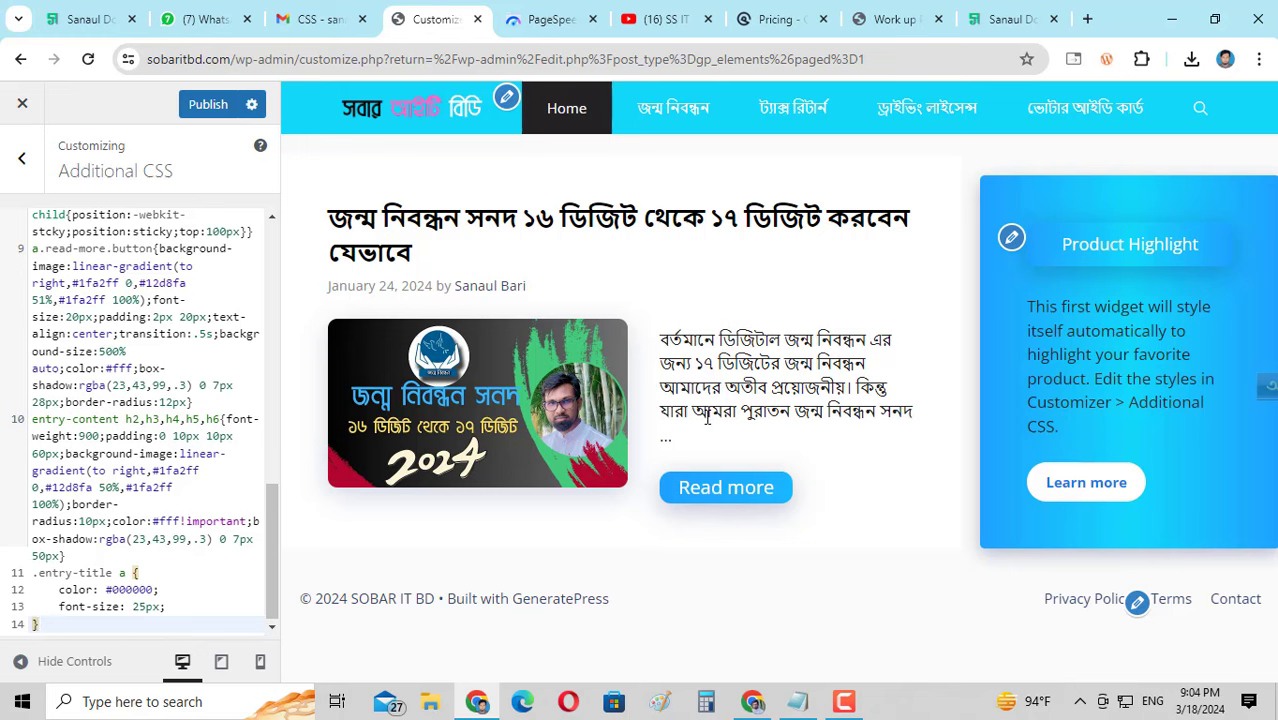
pyautogui.click(203, 108)
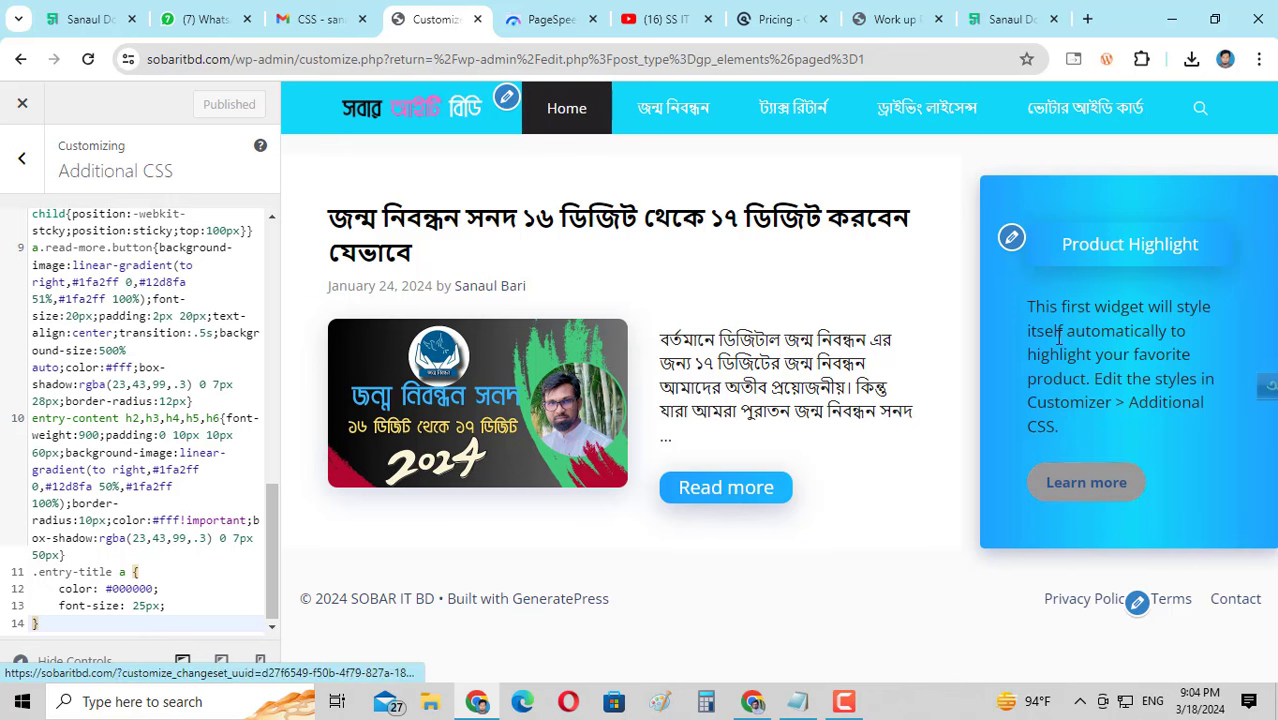
# - Examine the padding and background-size declarations in the a.read-more.button rule of the Additional CSS
pyautogui.click(106, 299)
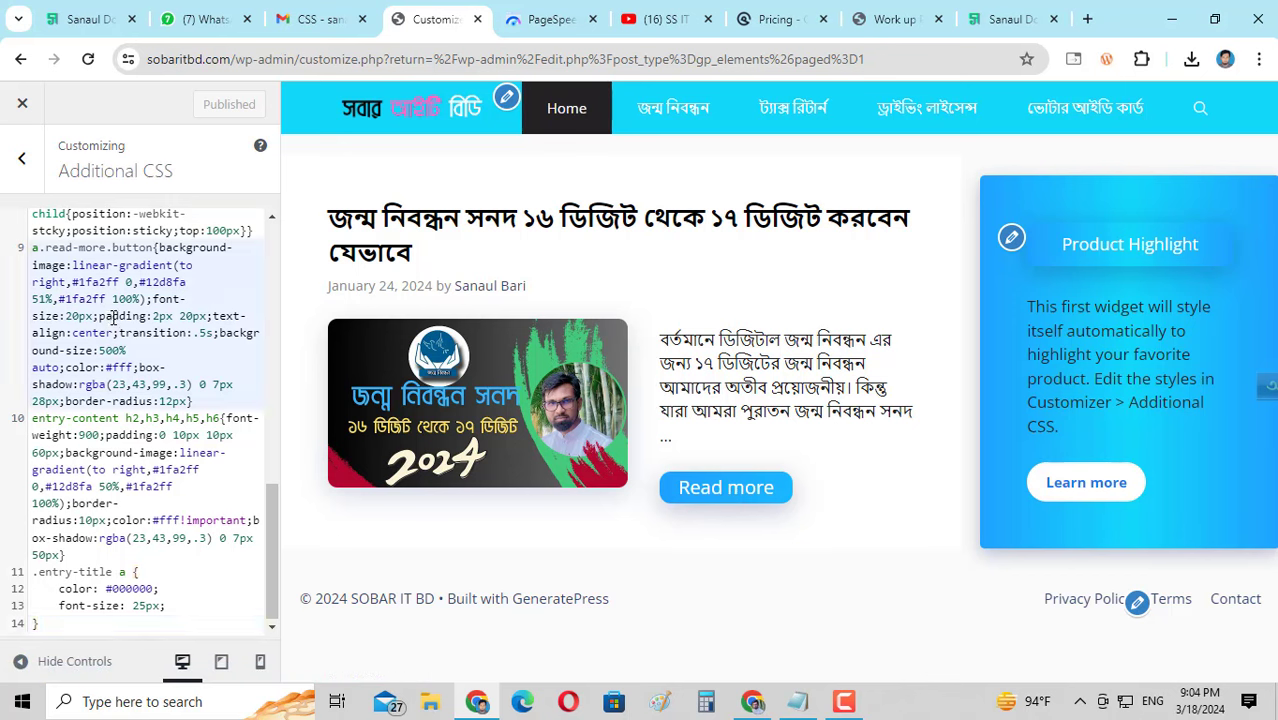
pyautogui.moveTo(100, 316); pyautogui.dragTo(143, 318)
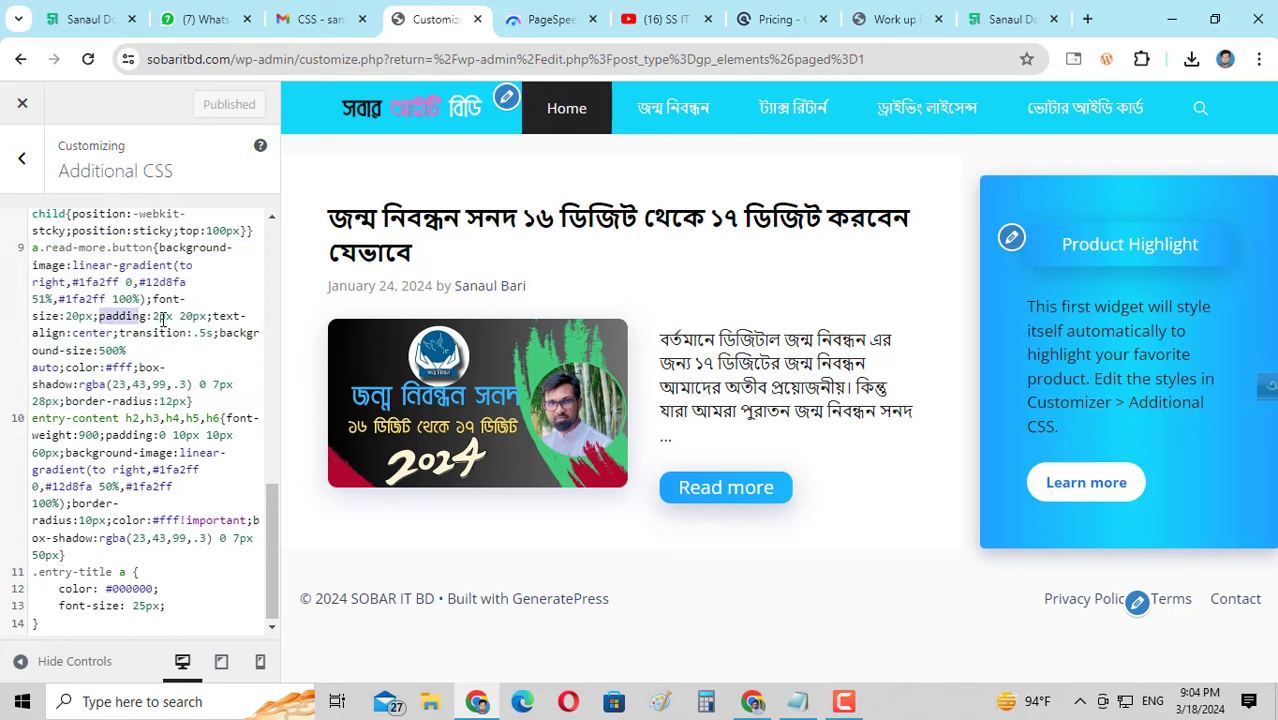
pyautogui.click(58, 350)
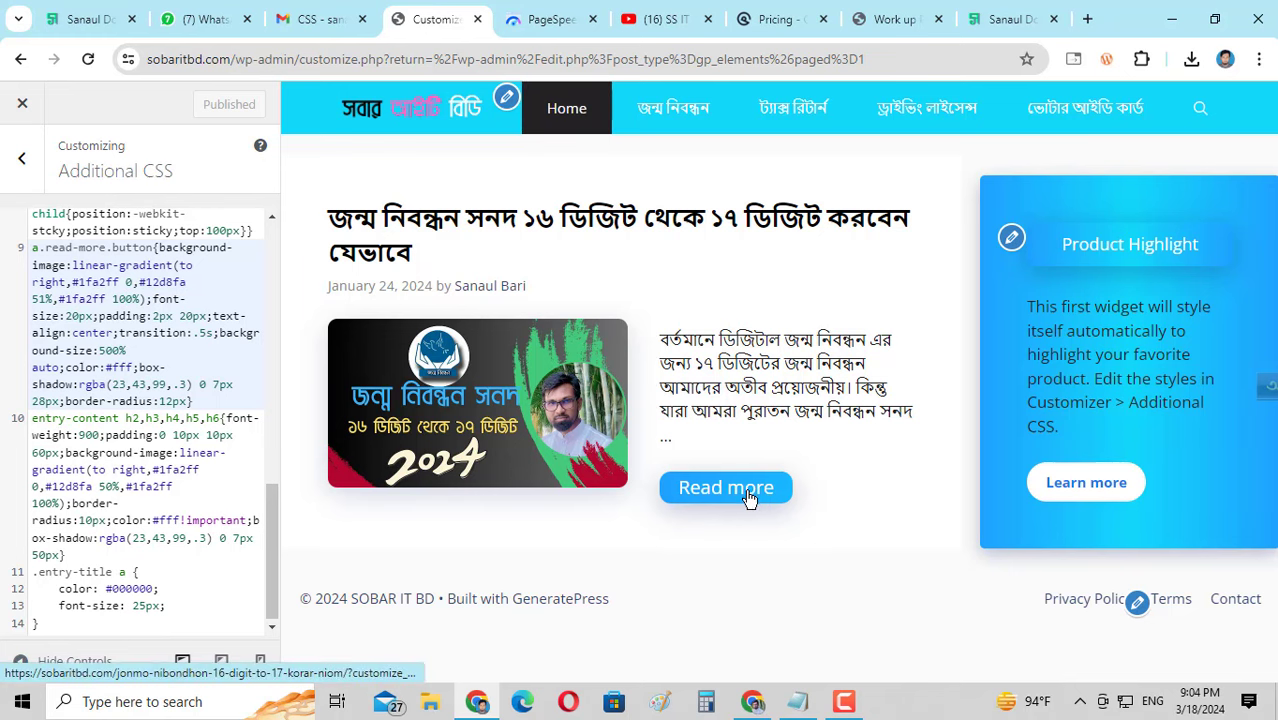
# - Open the birth registration post in the Customizer preview and examine its featured image and subheading styling
pyautogui.click(716, 494)
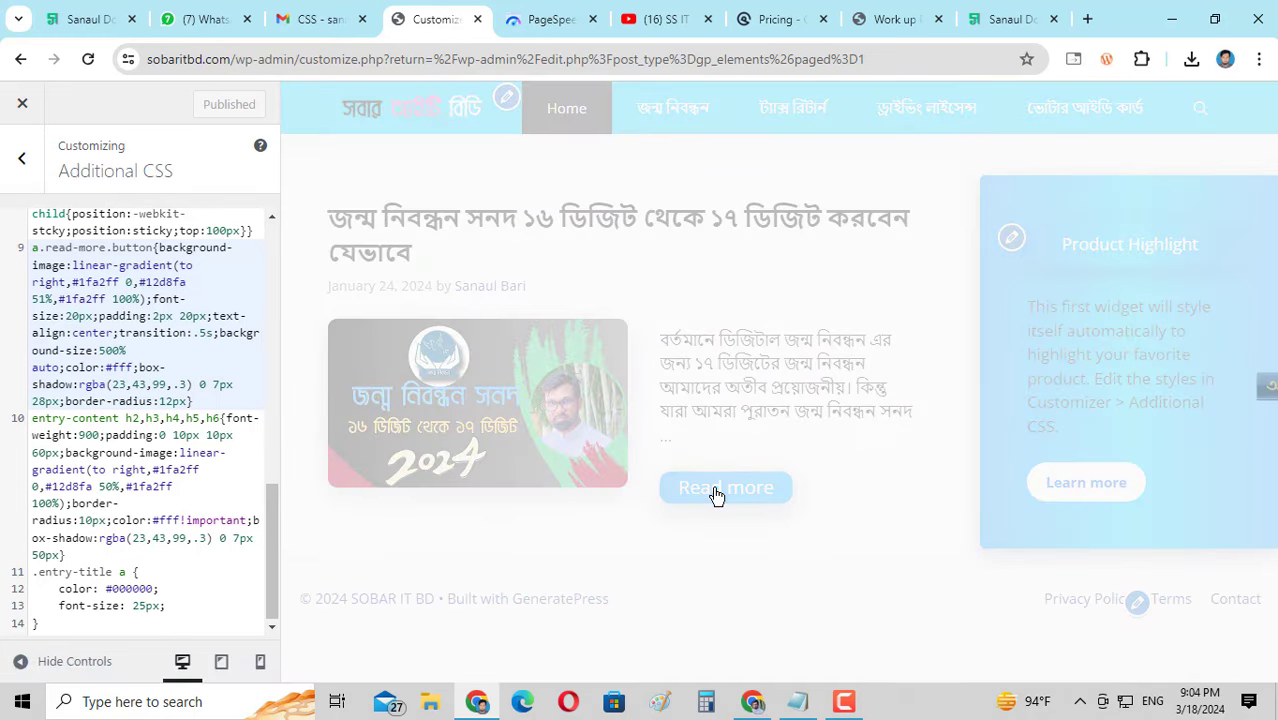
pyautogui.scroll(-10, 625, 453)
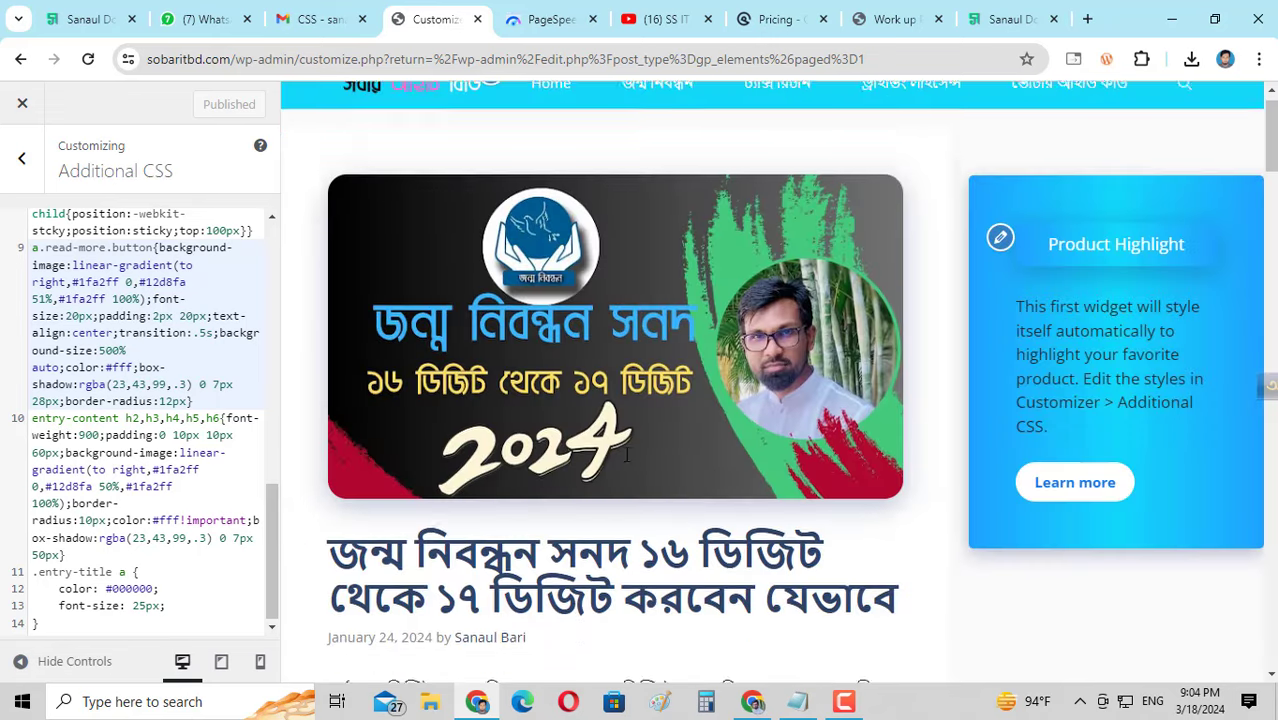
pyautogui.scroll(-3, 625, 453)
pyautogui.scroll(3, 625, 453)
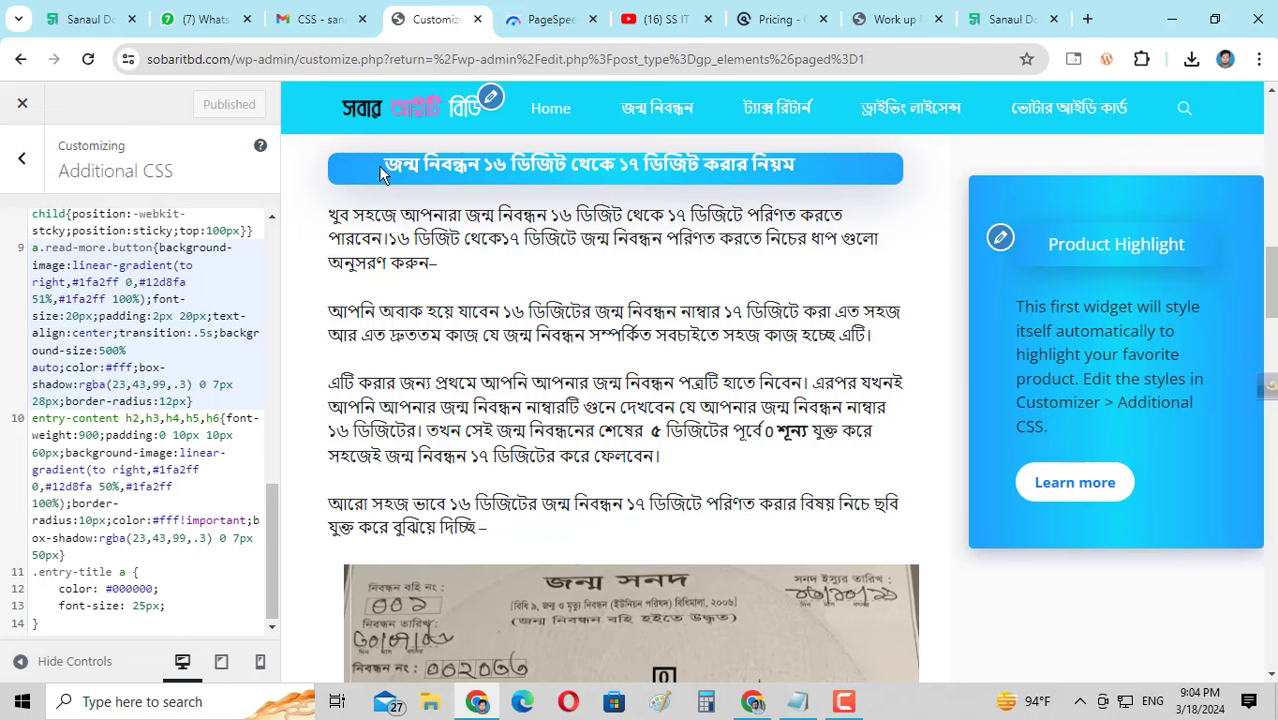
pyautogui.scroll(-5, 688, 172)
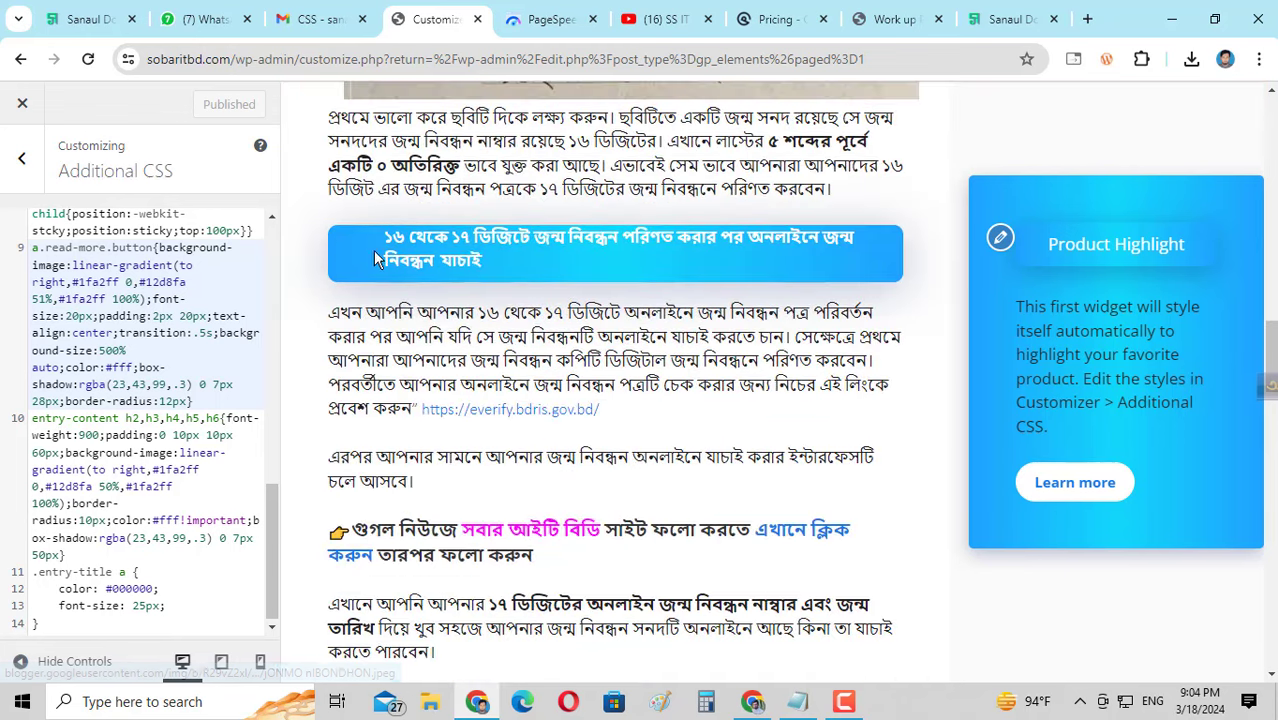
pyautogui.moveTo(384, 245); pyautogui.dragTo(508, 269)
pyautogui.click(841, 258)
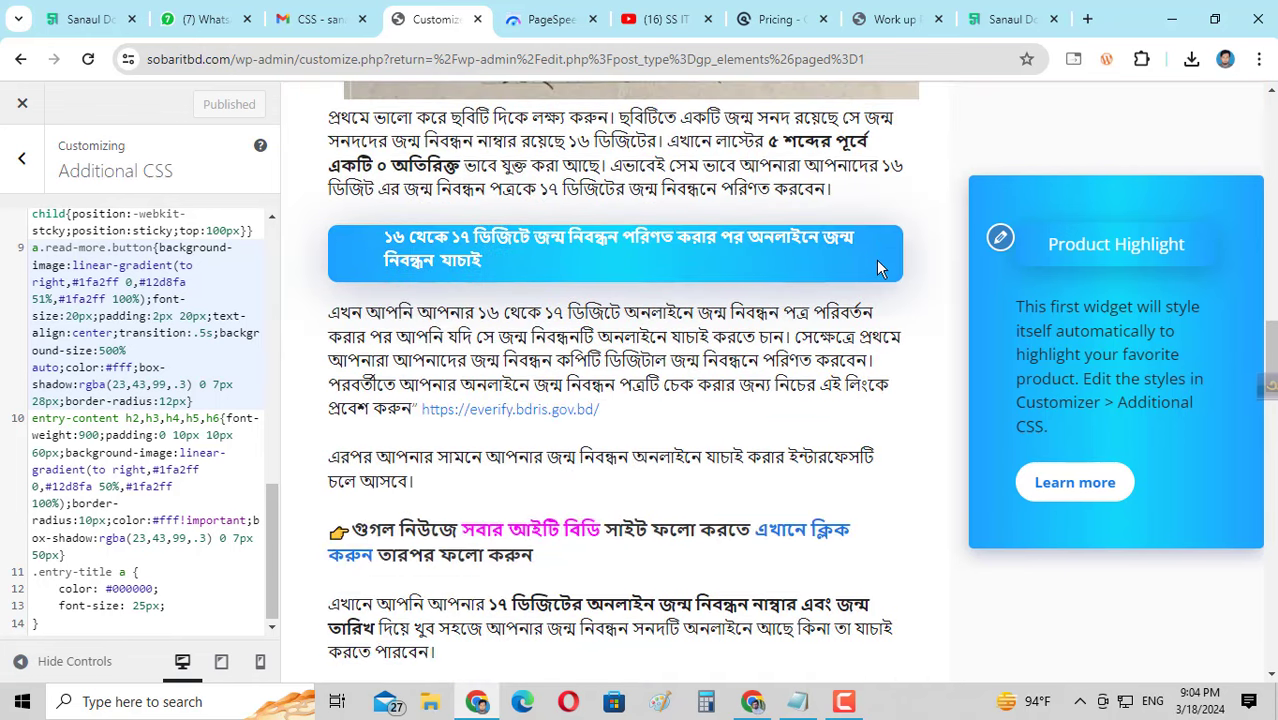
pyautogui.moveTo(876, 259); pyautogui.dragTo(334, 240)
pyautogui.scroll(-5, 498, 340)
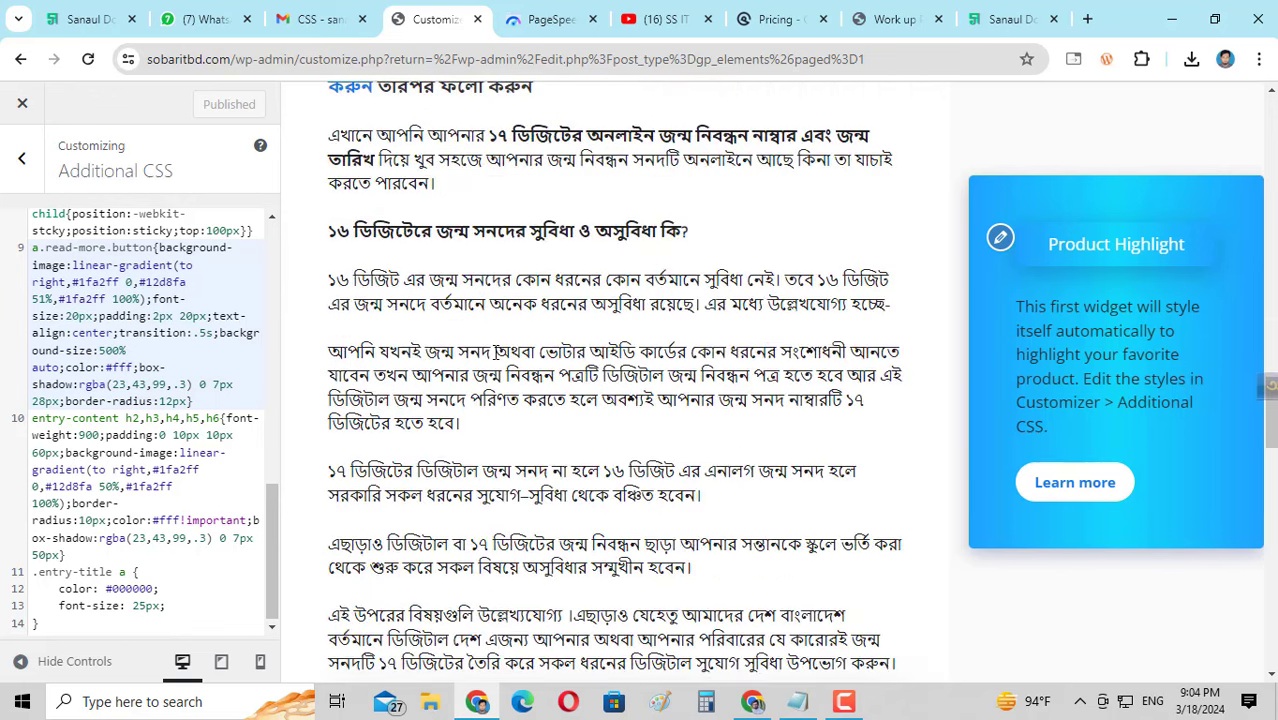
# - Look over the post list and sidebar of the sanaul.info home page for comparison
pyautogui.click(1008, 19)
pyautogui.scroll(-3, 513, 412)
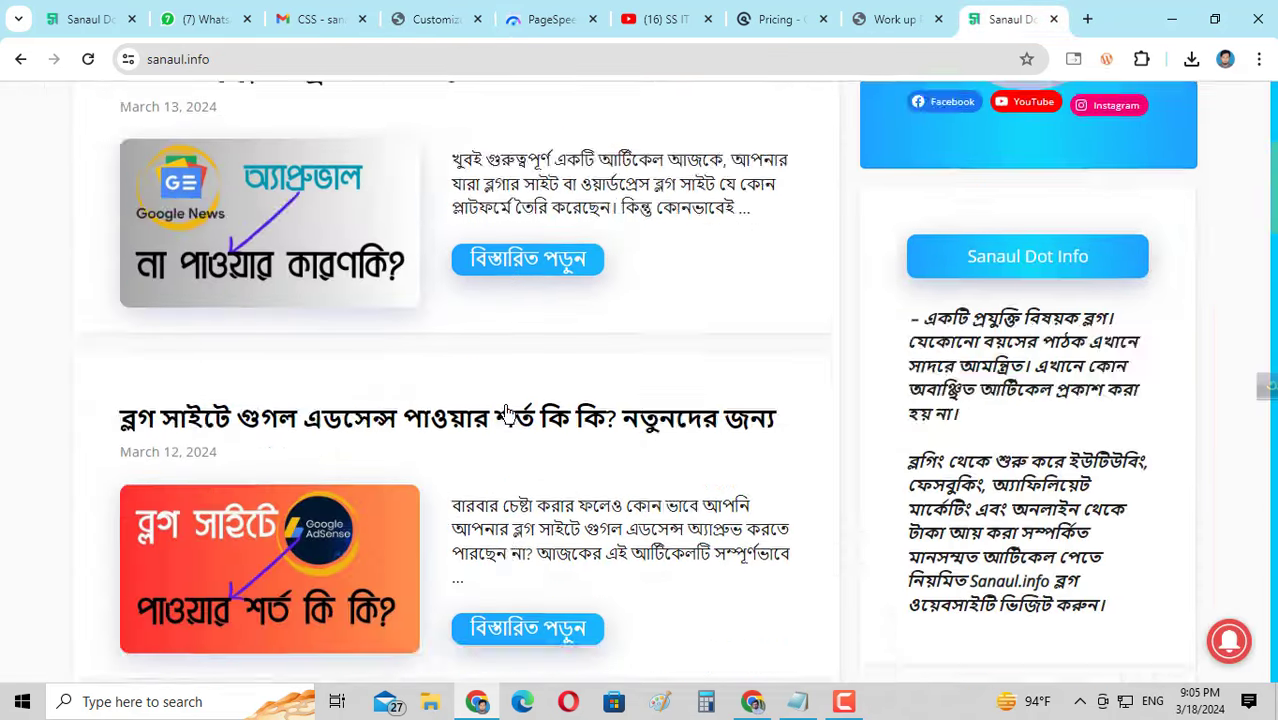
pyautogui.scroll(3, 513, 412)
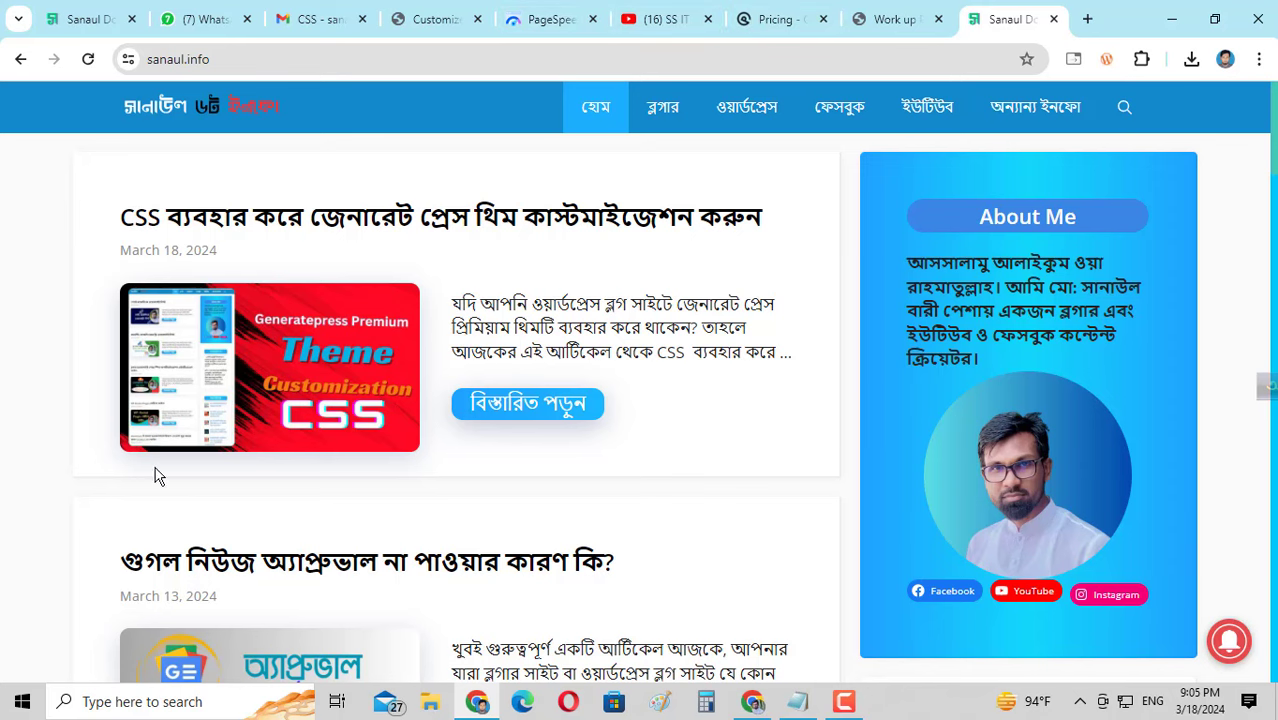
# - Examine the remaining subheadings and the Leave a Comment heading of the previewed sobaritbd.com post
pyautogui.click(443, 20)
pyautogui.scroll(2, 463, 348)
pyautogui.scroll(-6, 516, 370)
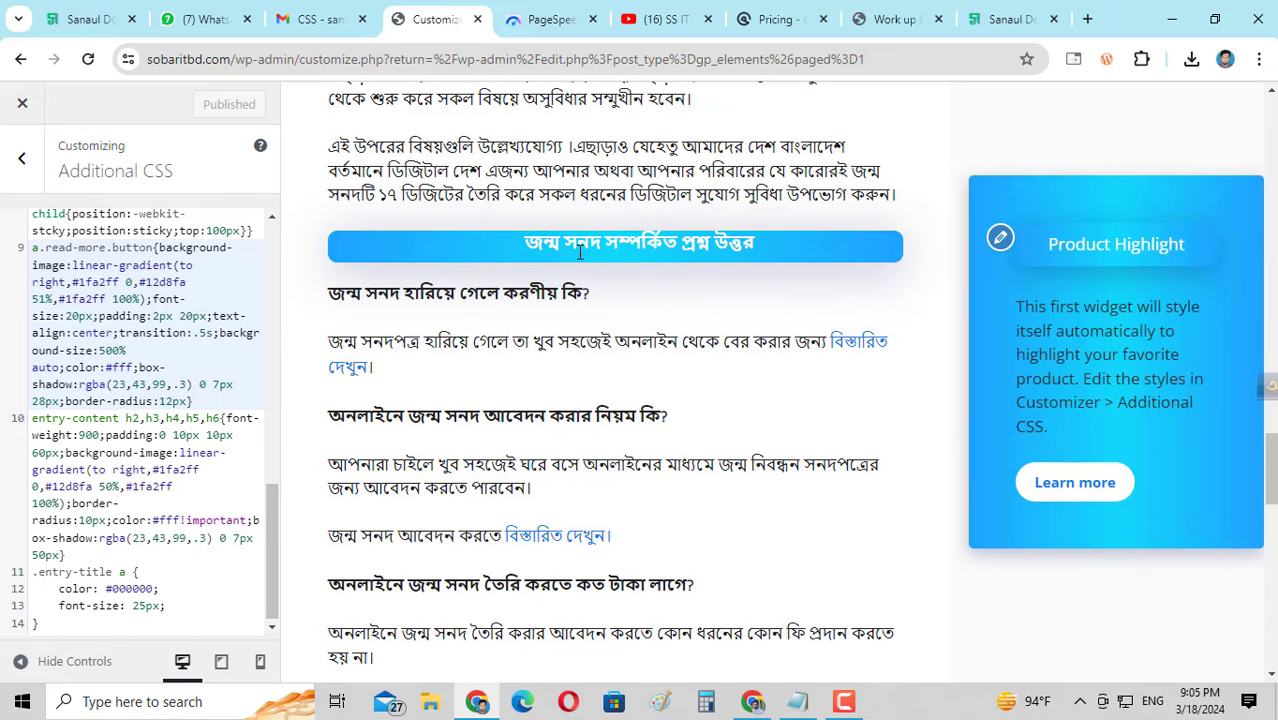
pyautogui.scroll(-8, 580, 252)
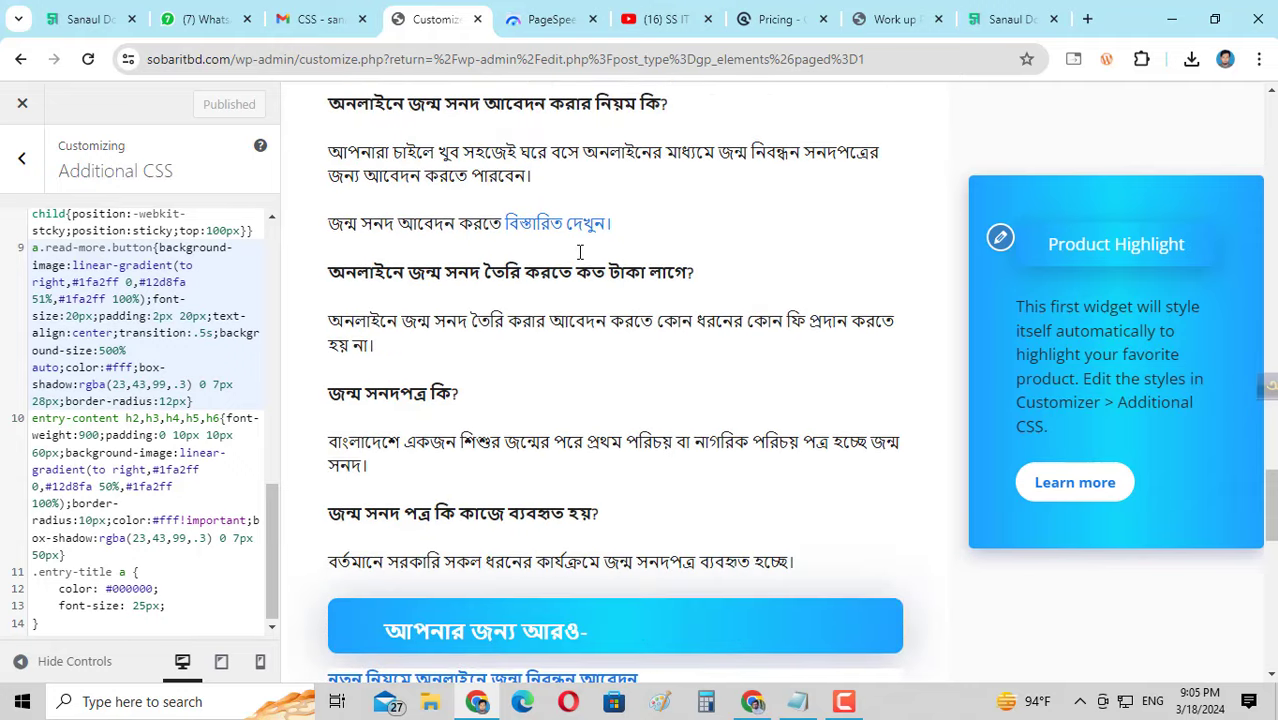
pyautogui.scroll(-6, 578, 254)
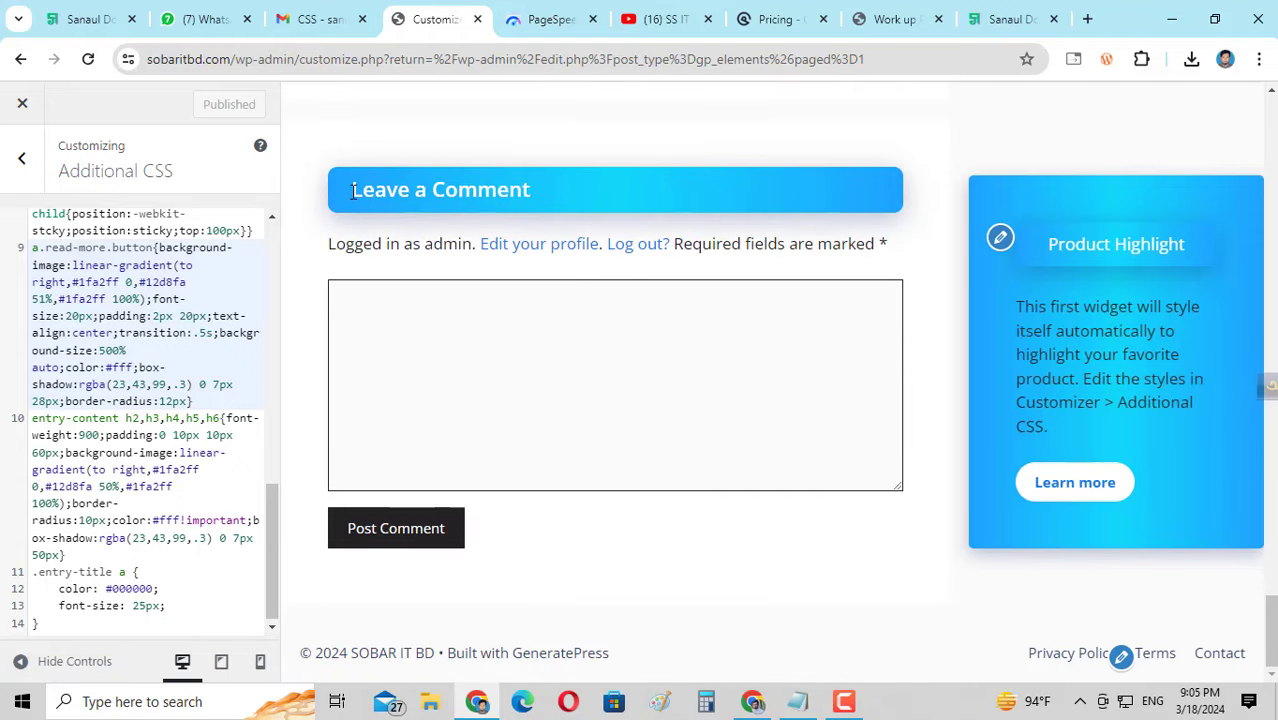
pyautogui.moveTo(391, 191); pyautogui.dragTo(573, 196)
pyautogui.click(686, 197)
pyautogui.moveTo(349, 191); pyautogui.dragTo(912, 207)
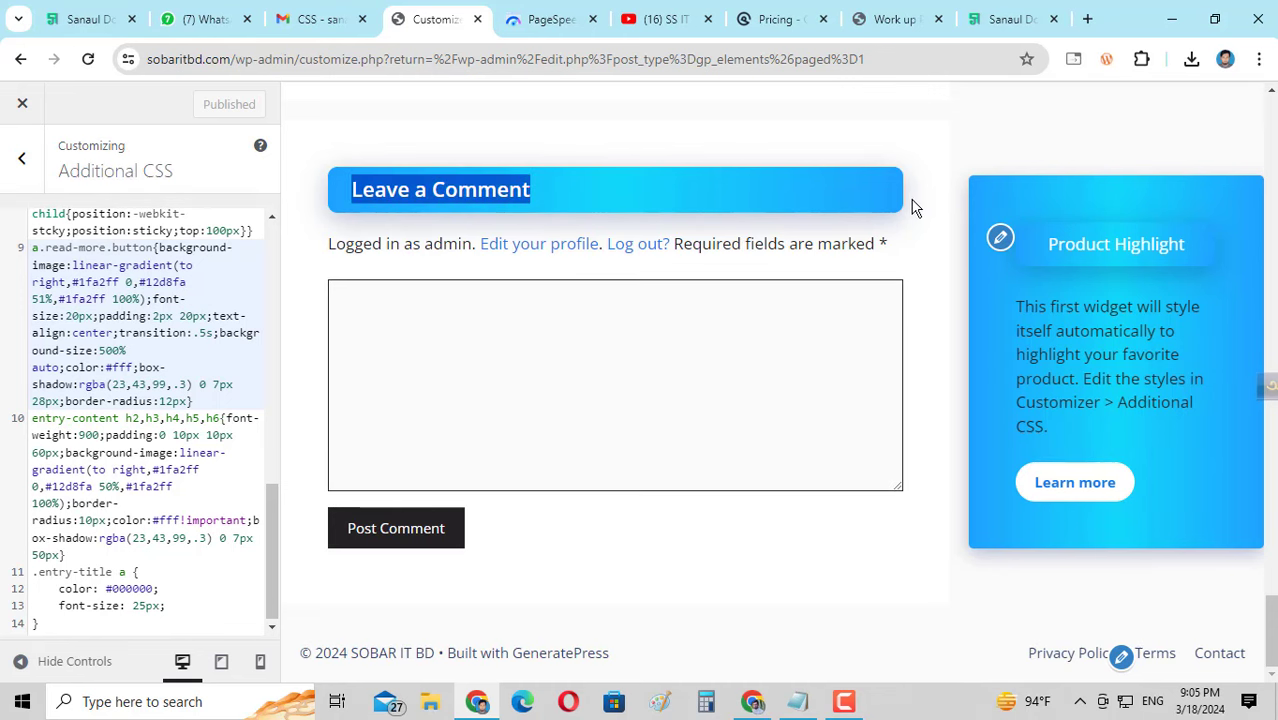
# - Examine the text color value in the a.read-more.button rule of the Additional CSS
pyautogui.click(860, 200)
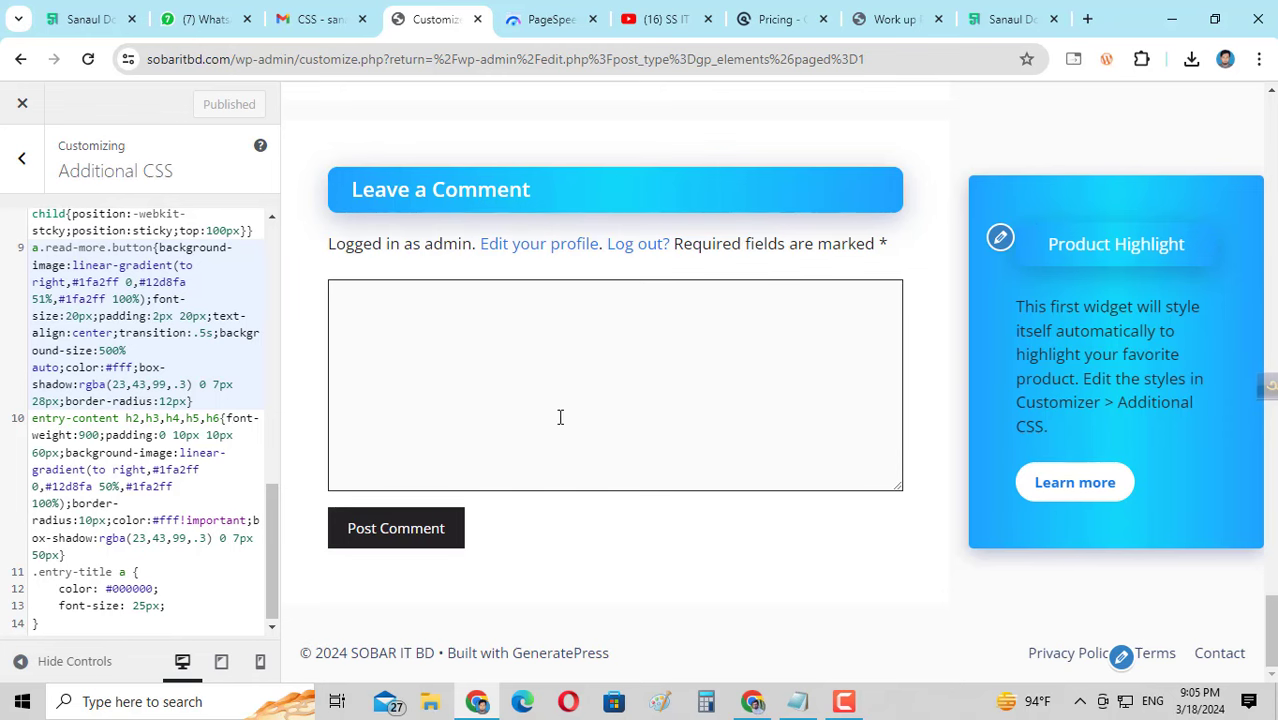
pyautogui.scroll(10, 560, 417)
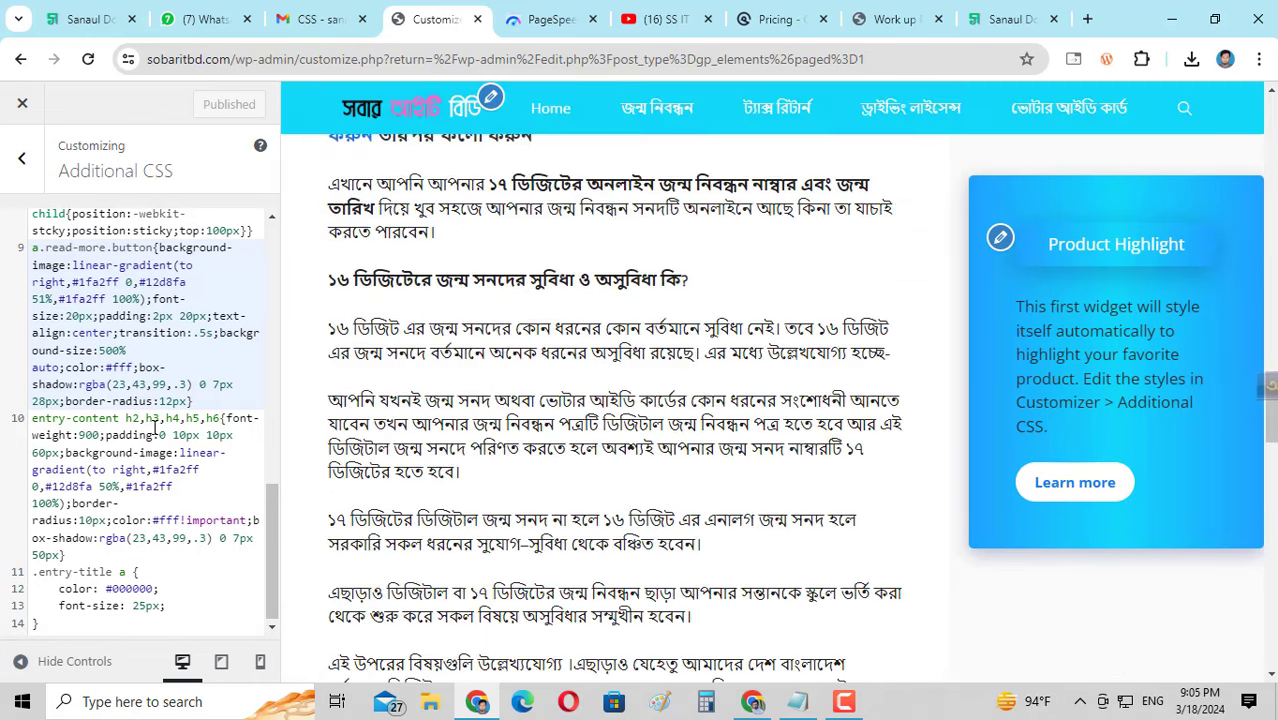
pyautogui.doubleClick(113, 368)
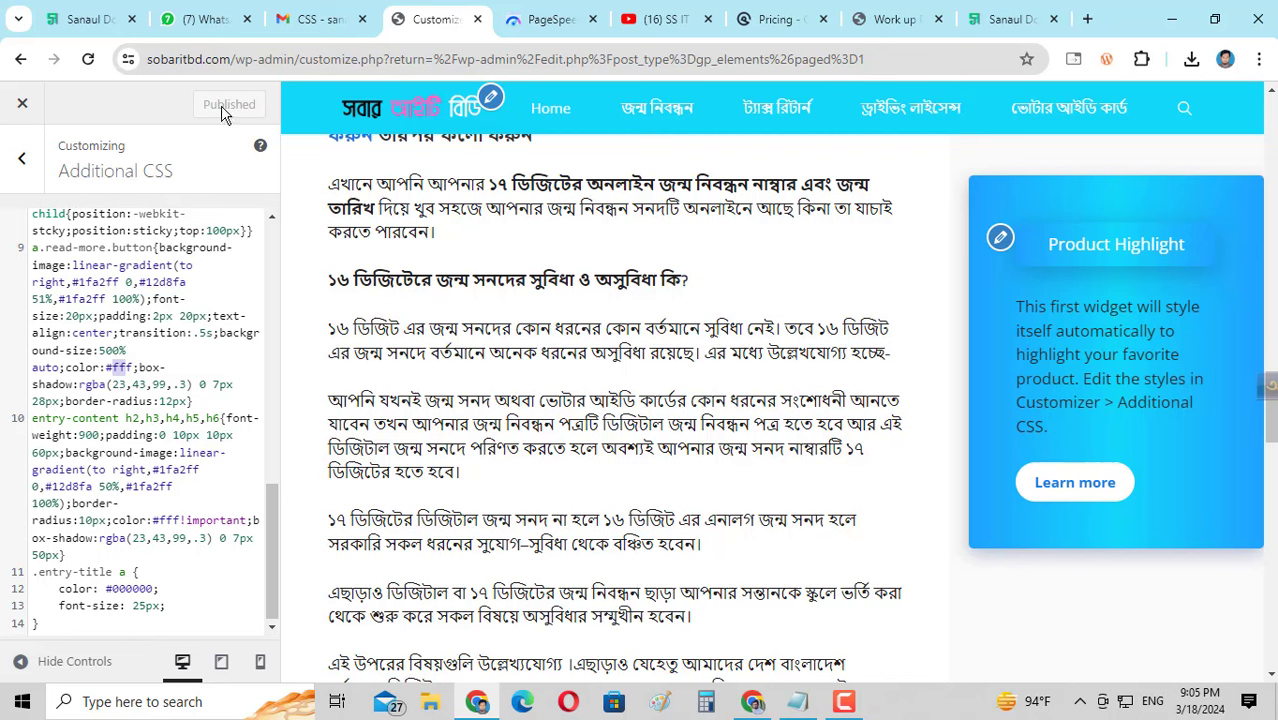
# - Open the Site Identity settings and examine the site title
pyautogui.click(18, 160)
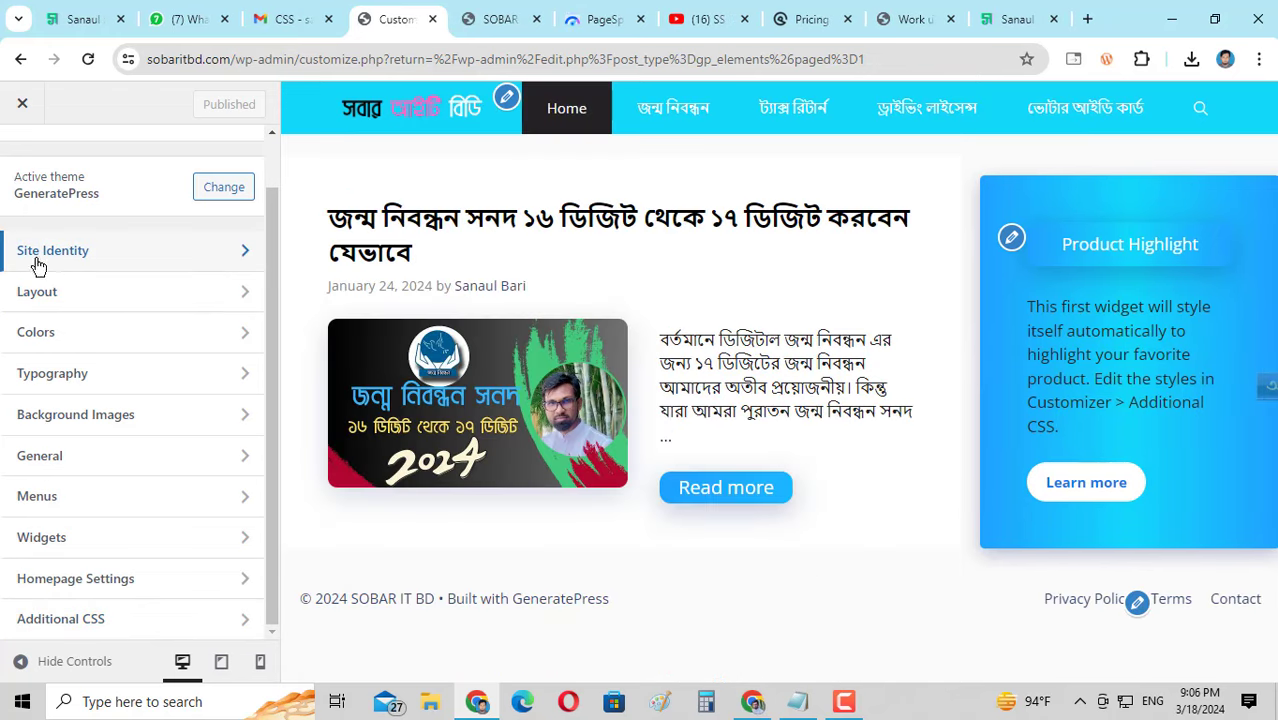
pyautogui.click(119, 263)
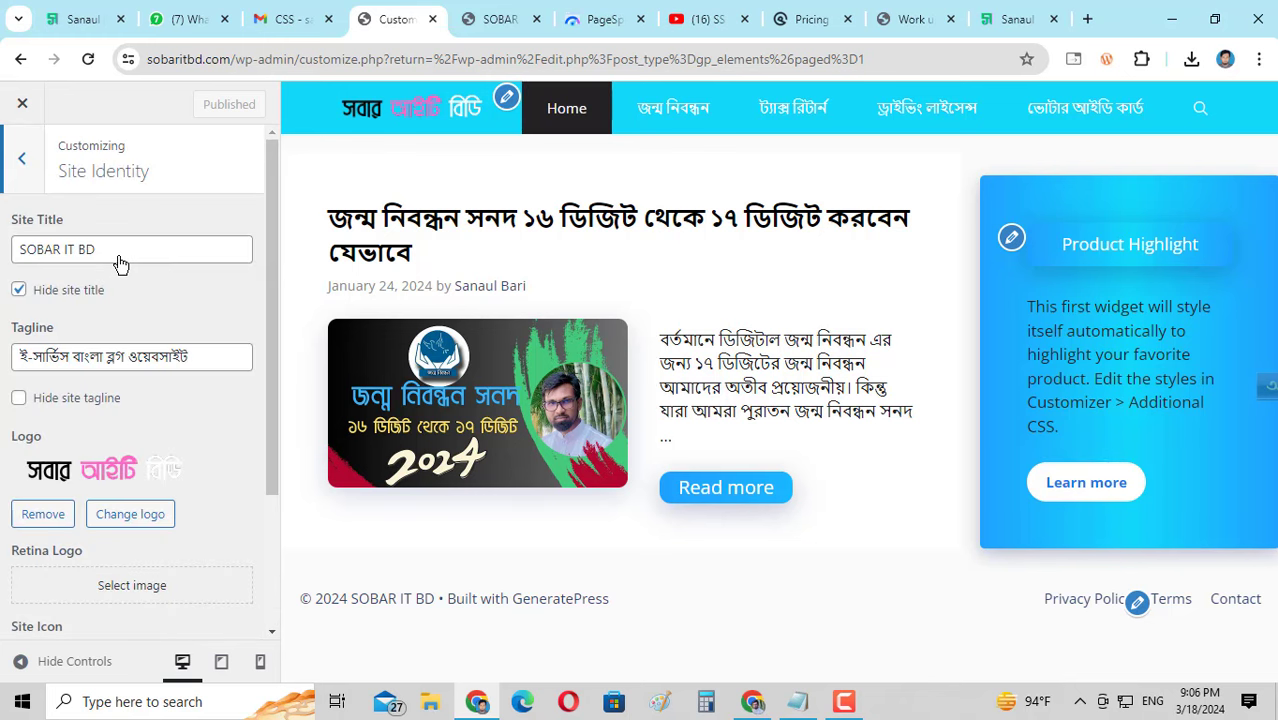
pyautogui.moveTo(118, 255); pyautogui.dragTo(13, 256)
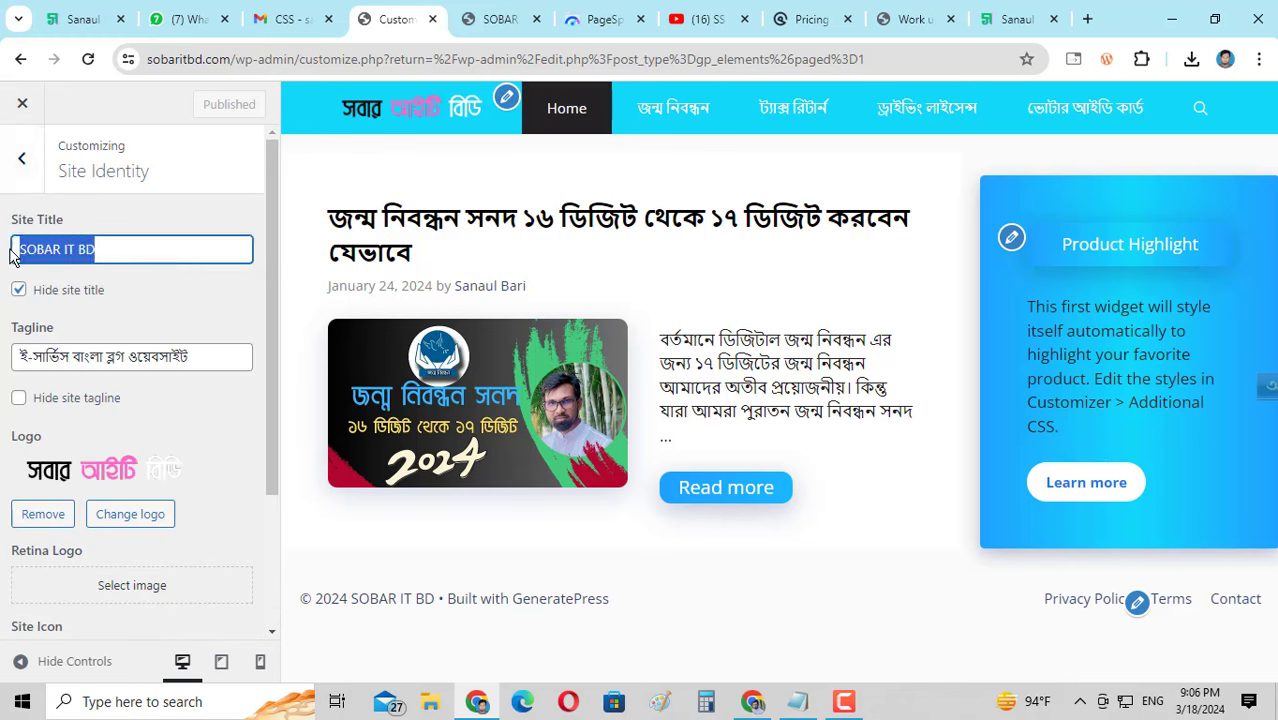
pyautogui.click(111, 251)
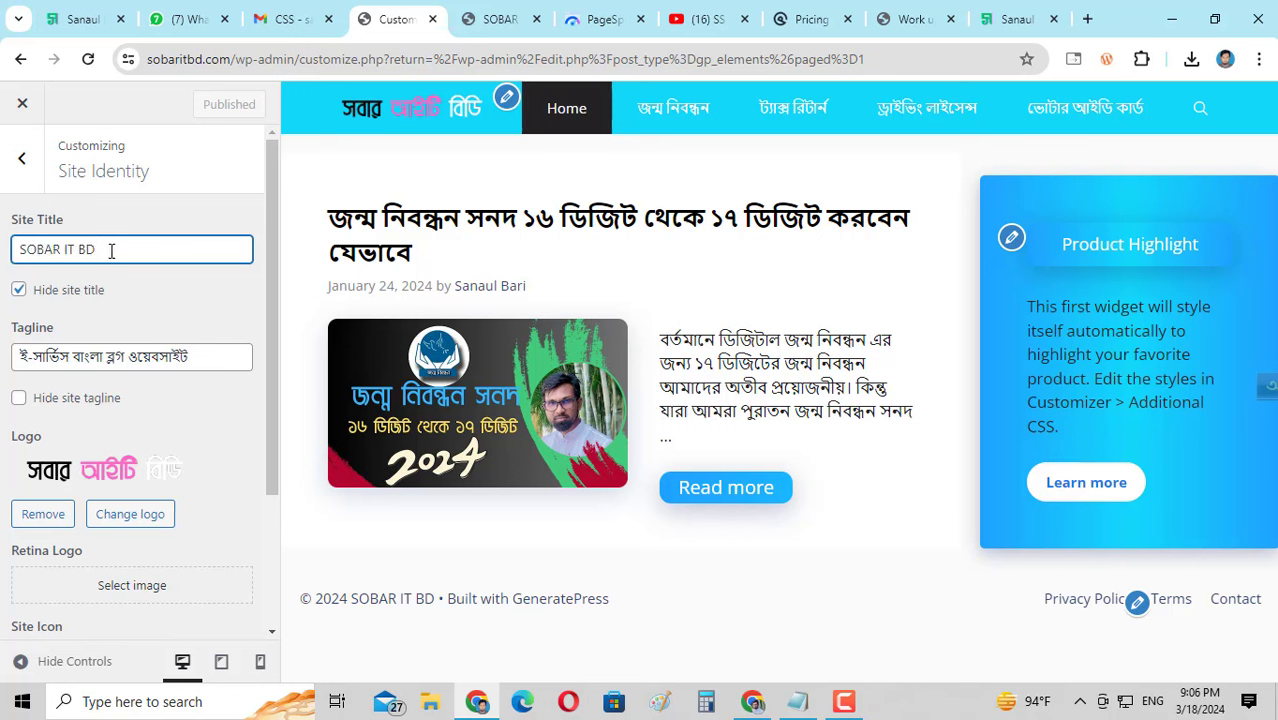
pyautogui.moveTo(111, 251); pyautogui.dragTo(16, 252)
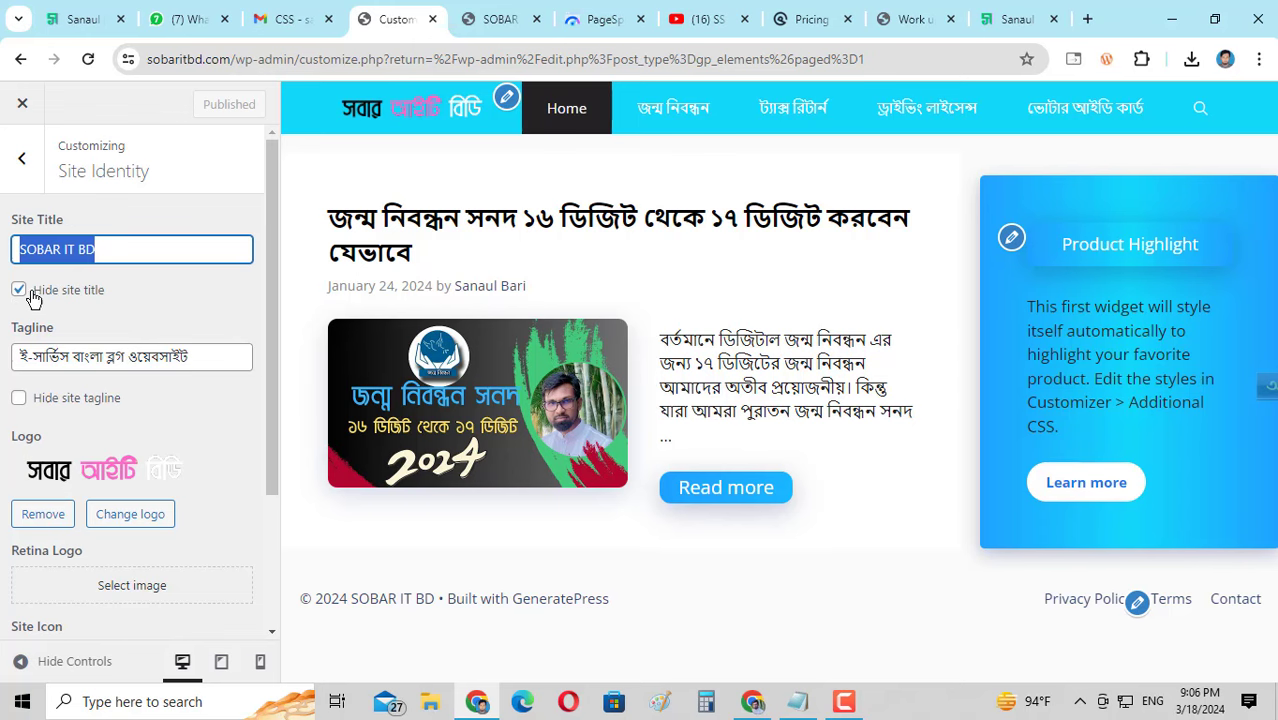
# - Try out the Hide site title option and compare the header with the live sobaritbd.com home page
pyautogui.click(18, 291)
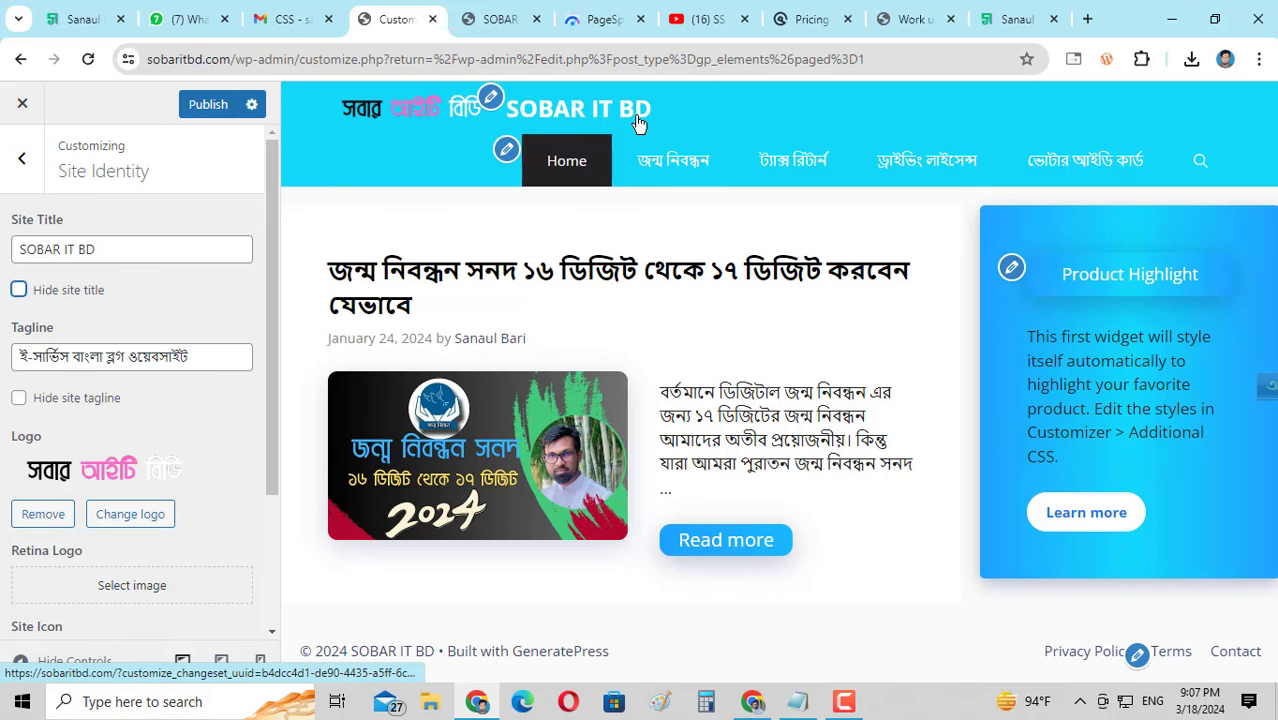
pyautogui.click(19, 291)
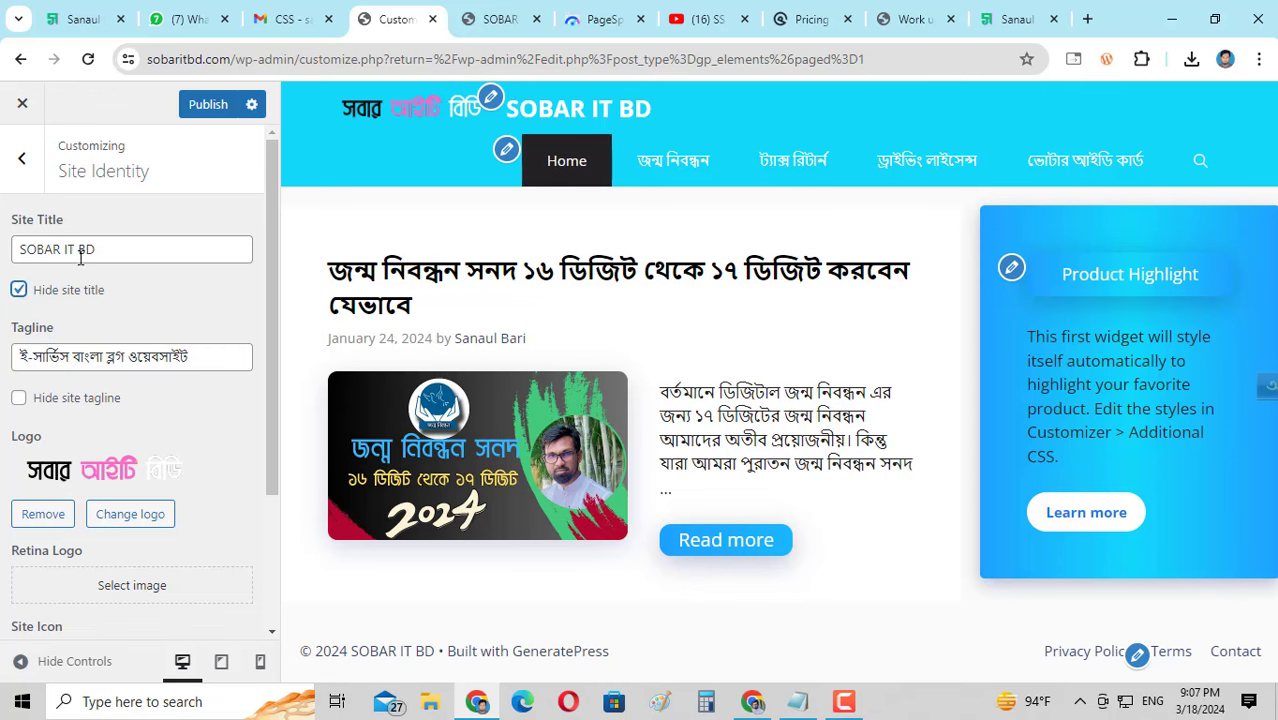
pyautogui.click(578, 118)
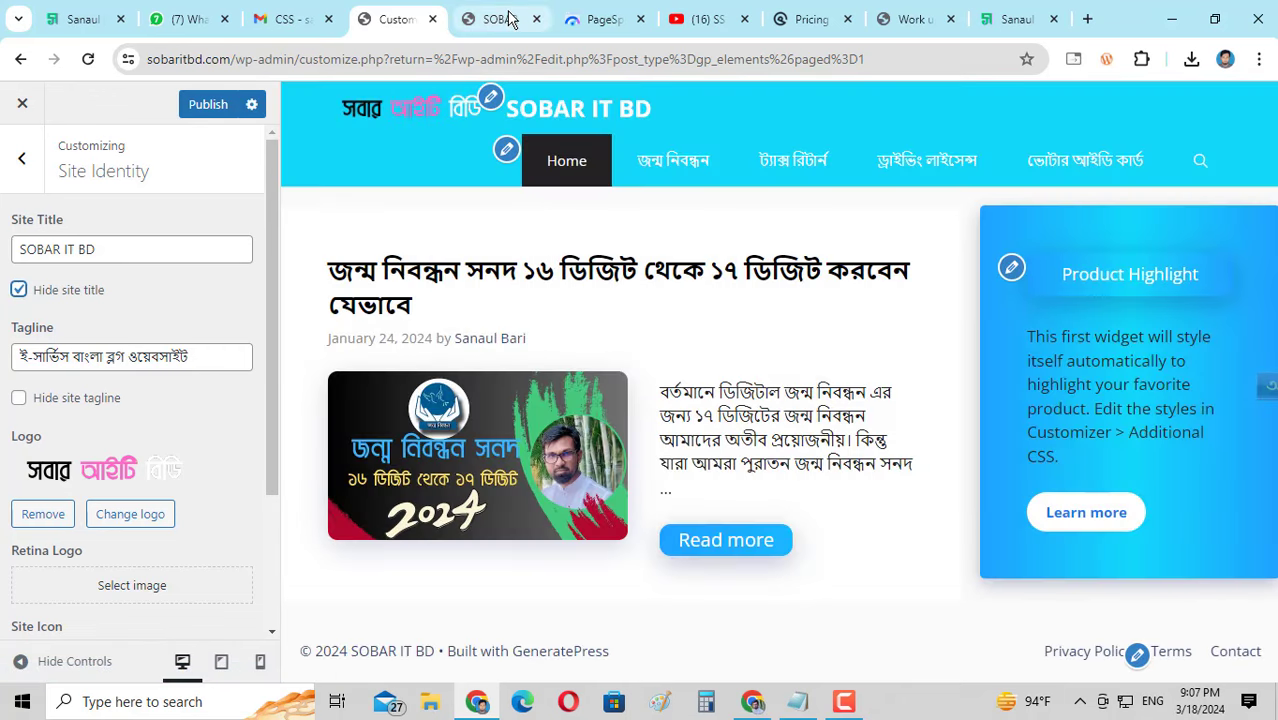
pyautogui.click(505, 19)
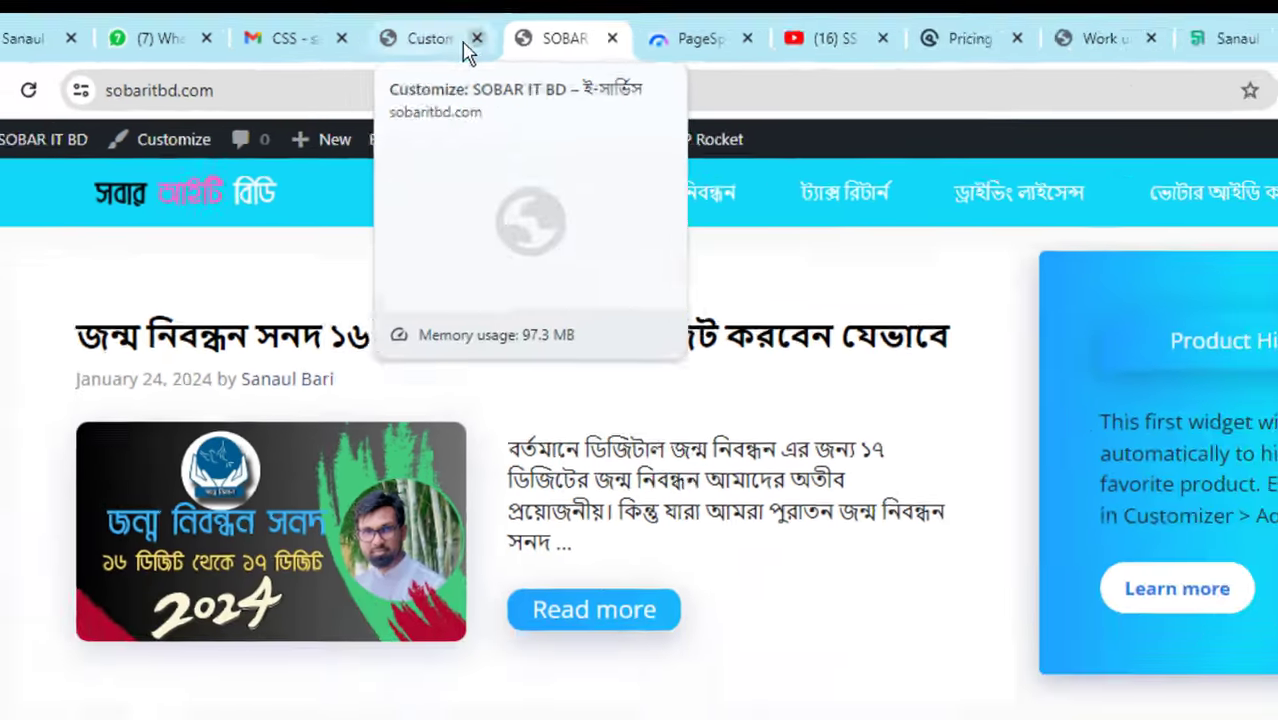
pyautogui.click(470, 63)
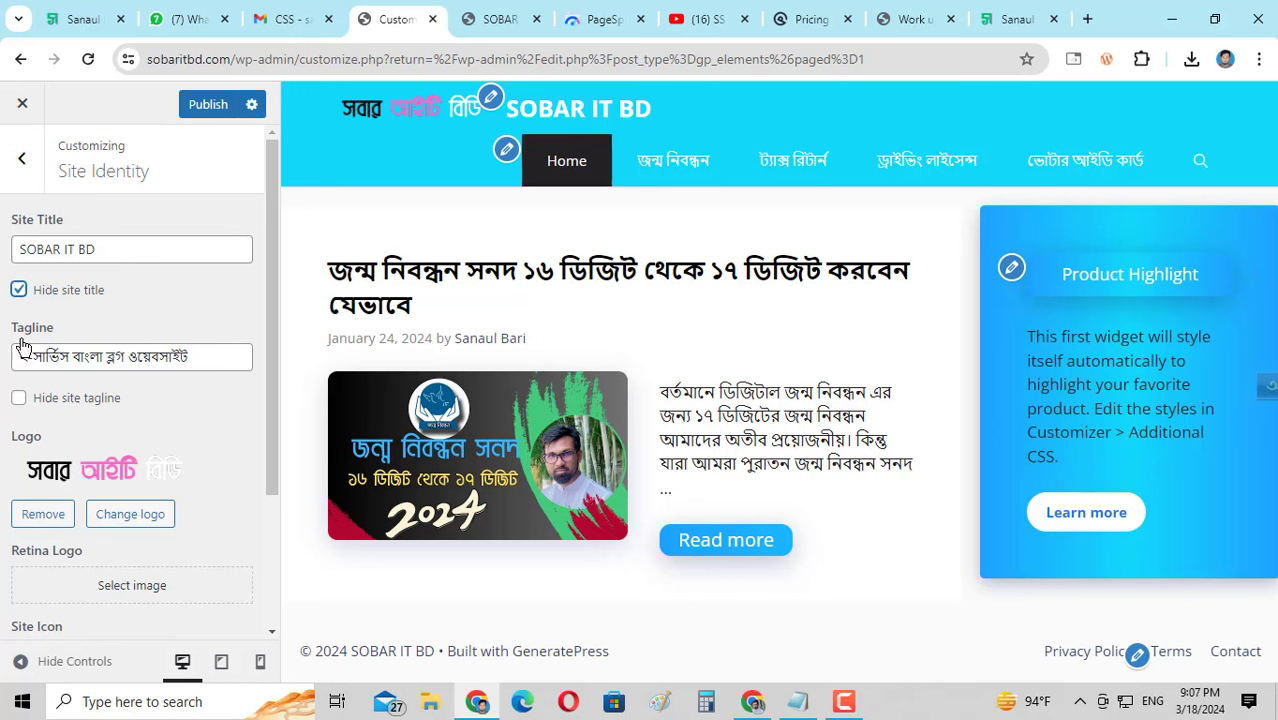
# - Examine the tagline, logo and site icon options in the Site Identity settings
pyautogui.moveTo(212, 357); pyautogui.dragTo(5, 365)
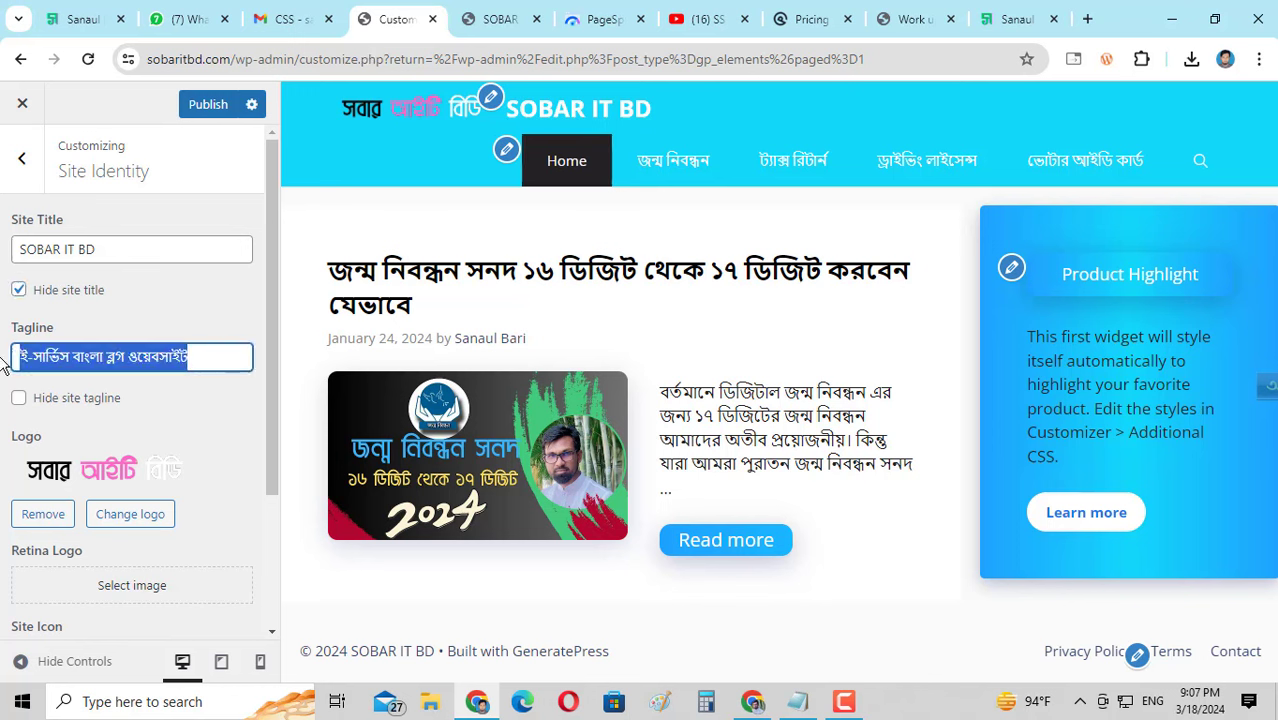
pyautogui.scroll(-2, 81, 357)
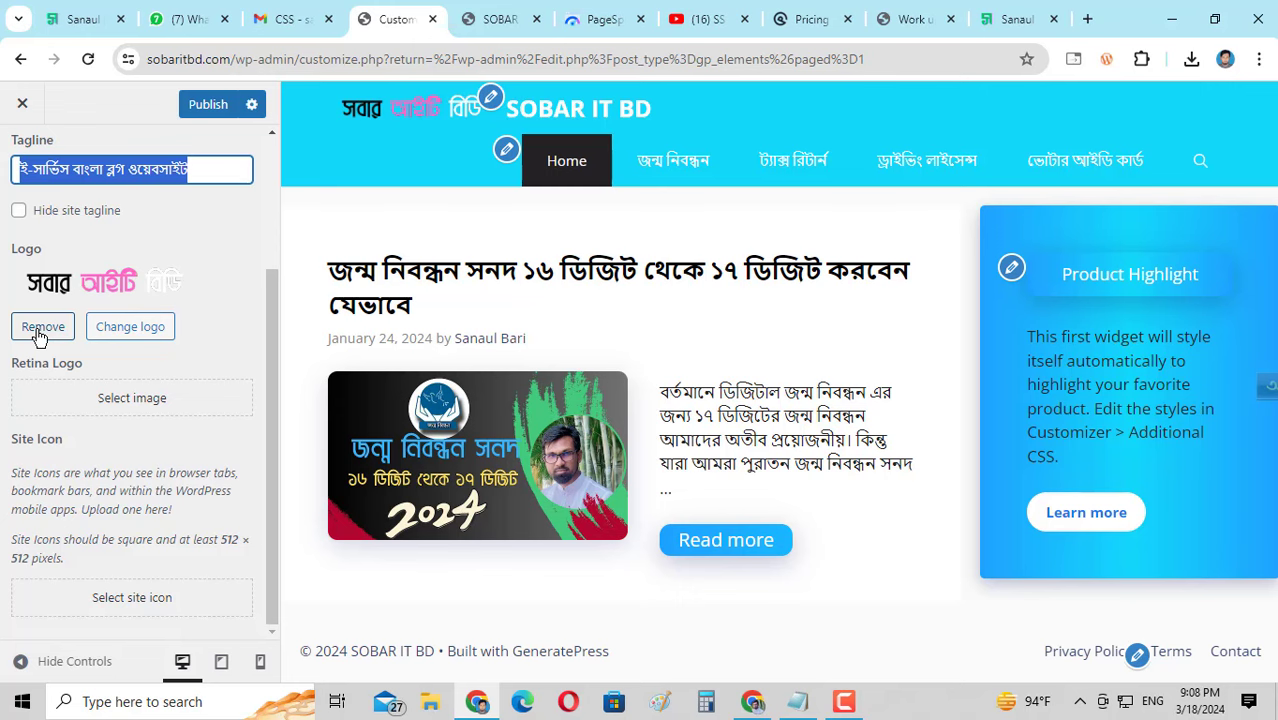
pyautogui.scroll(2, 114, 348)
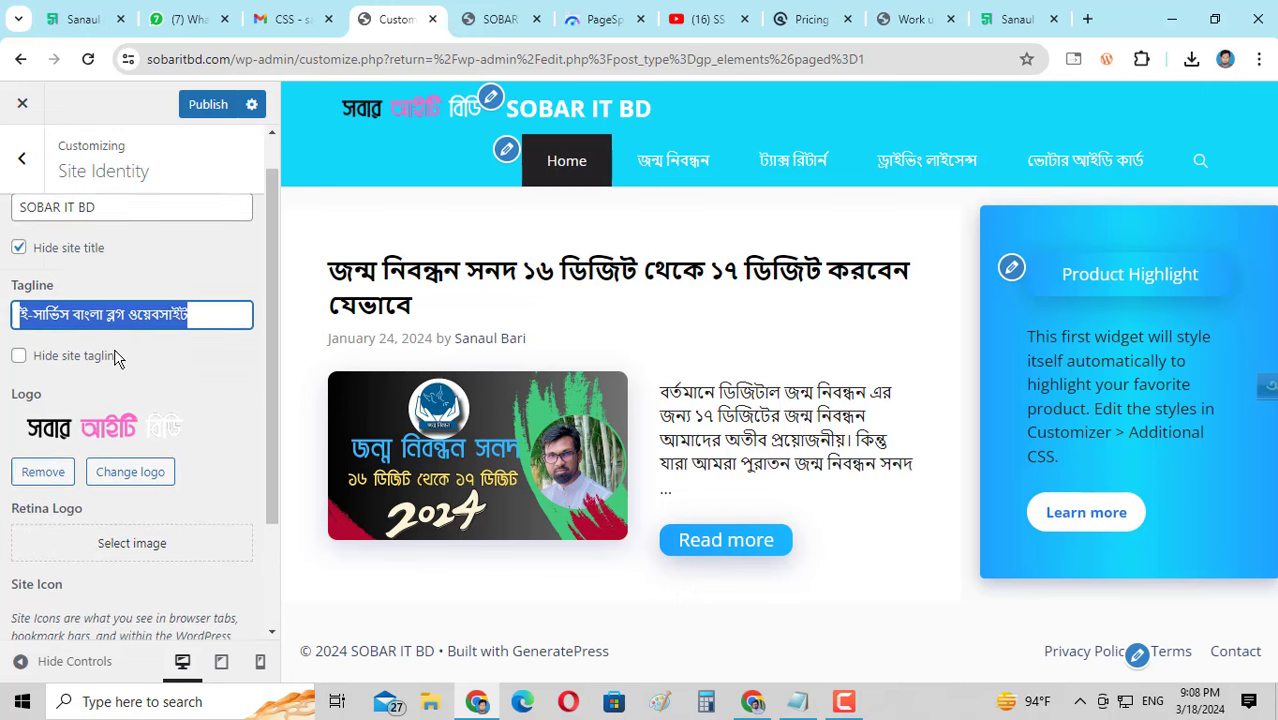
pyautogui.click(122, 484)
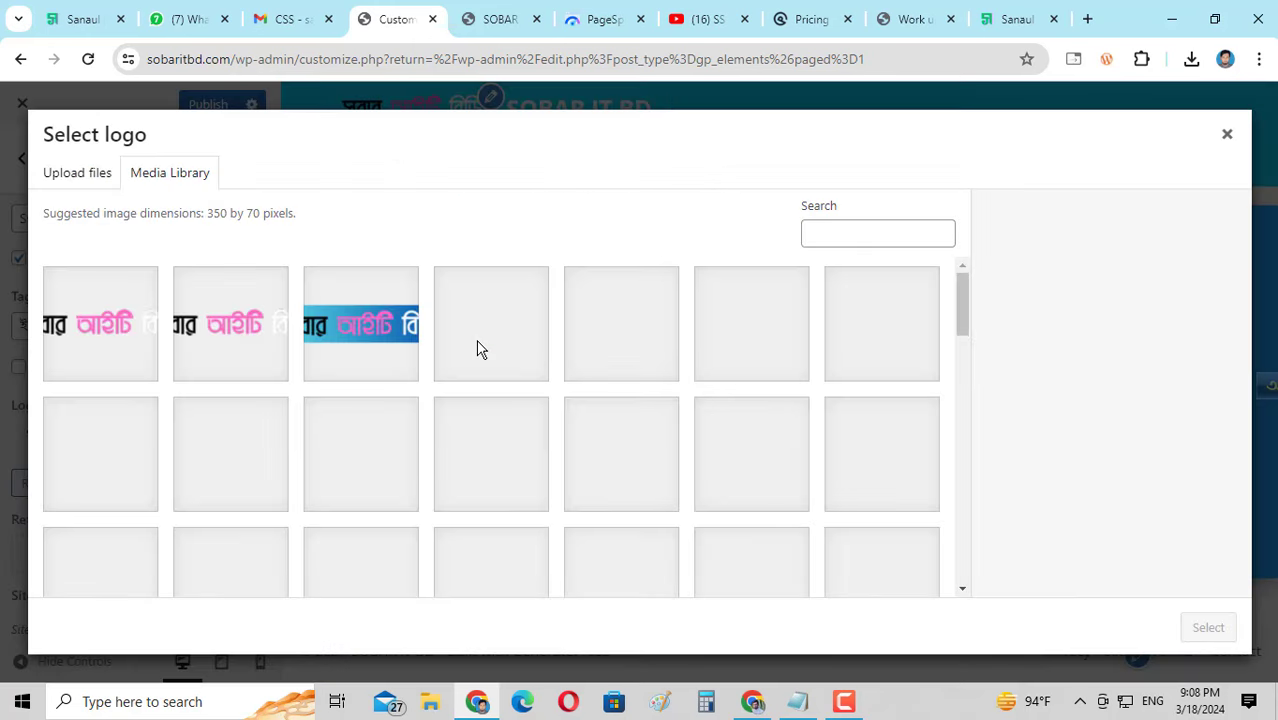
pyautogui.click(64, 177)
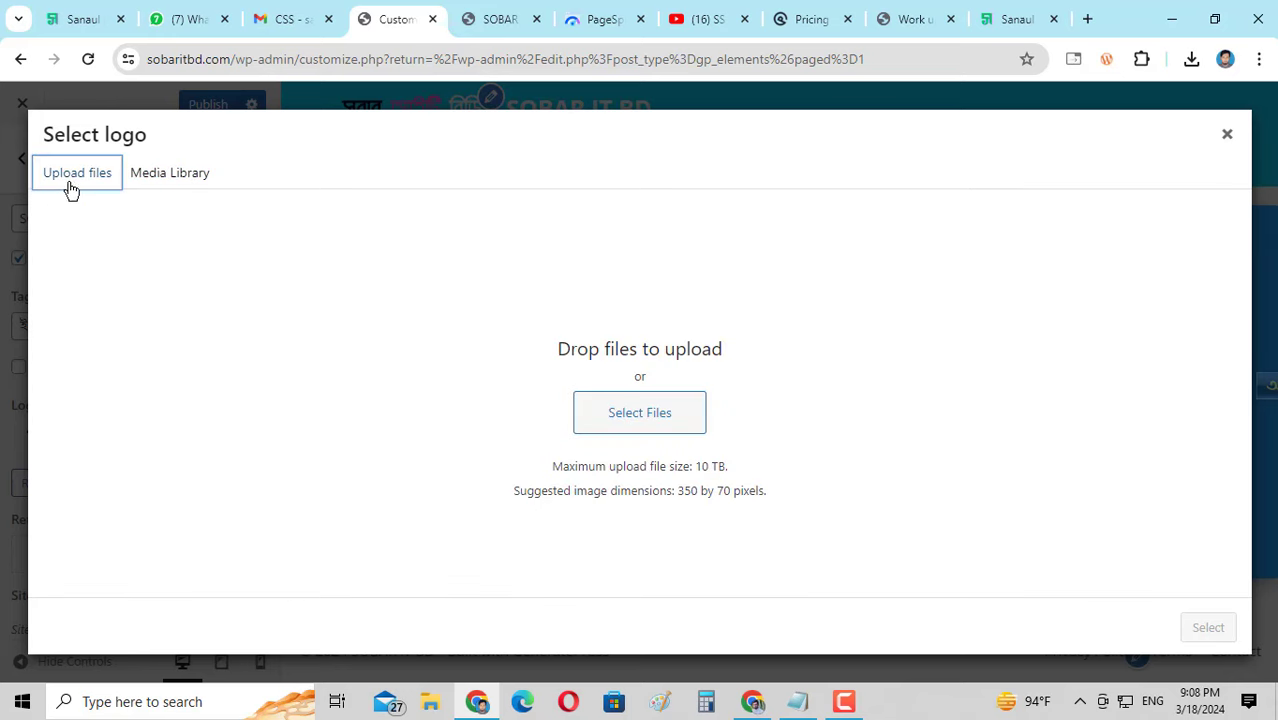
pyautogui.click(645, 424)
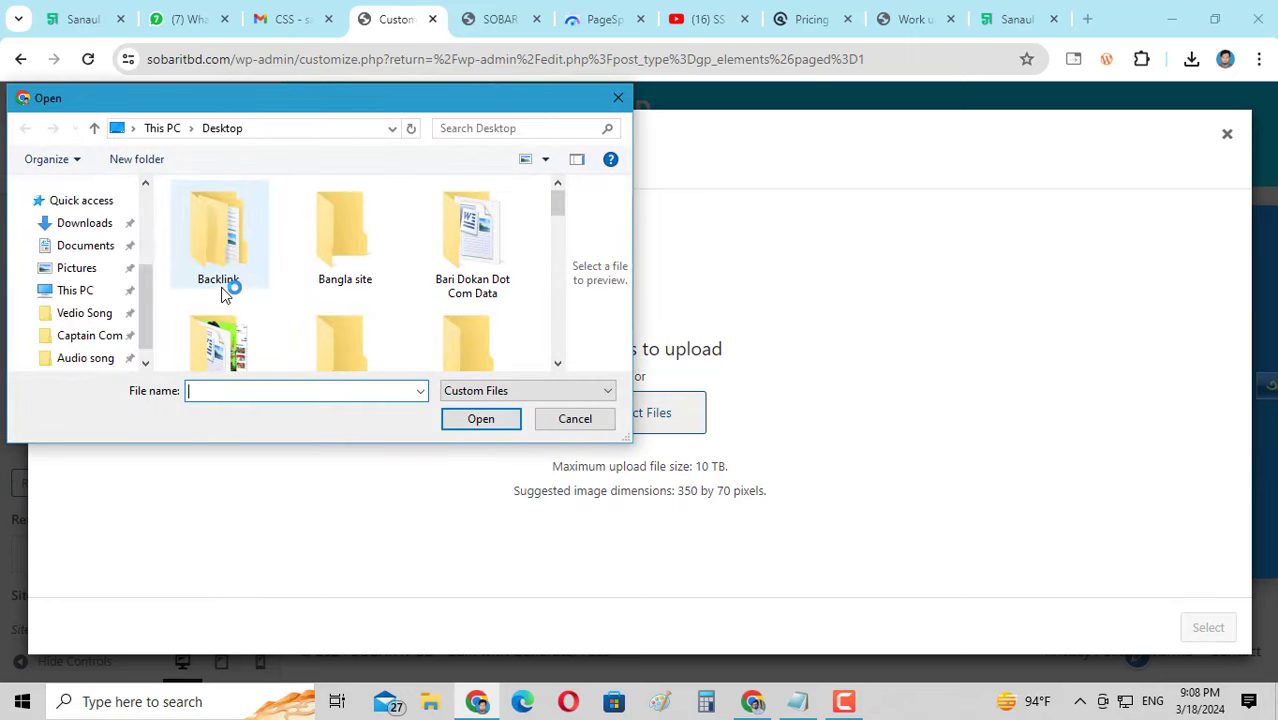
pyautogui.click(116, 286)
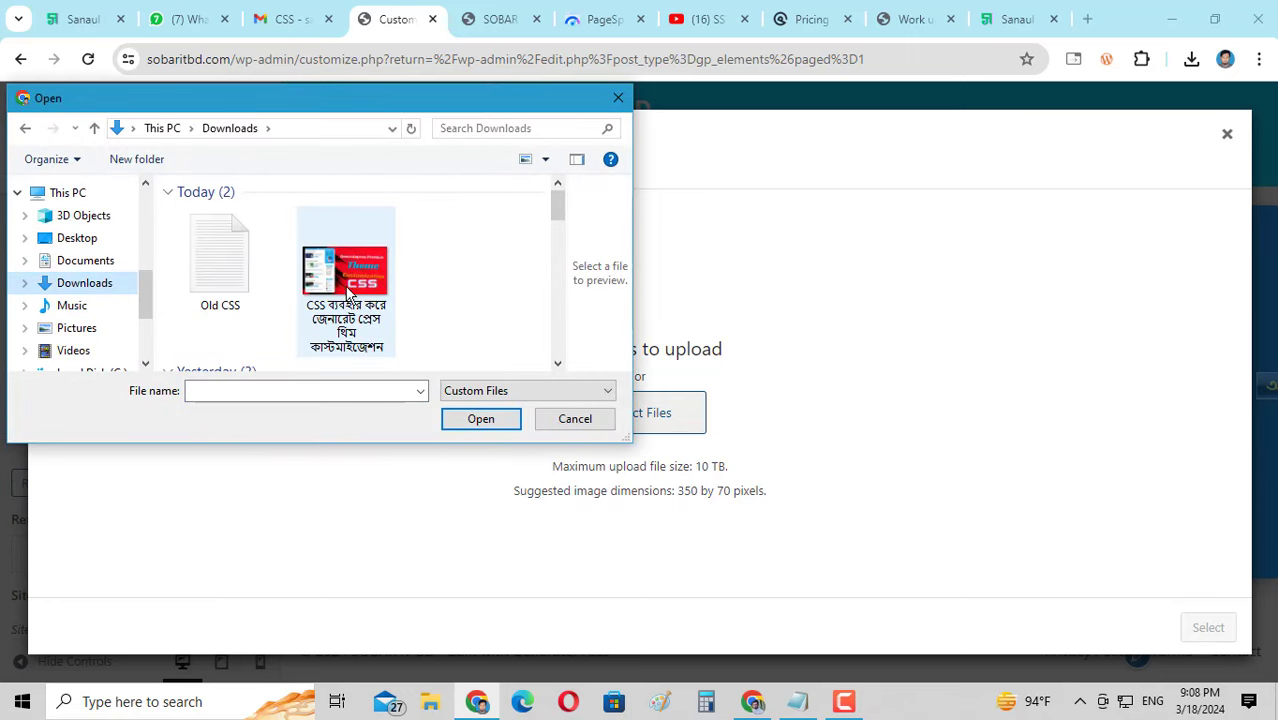
pyautogui.click(574, 420)
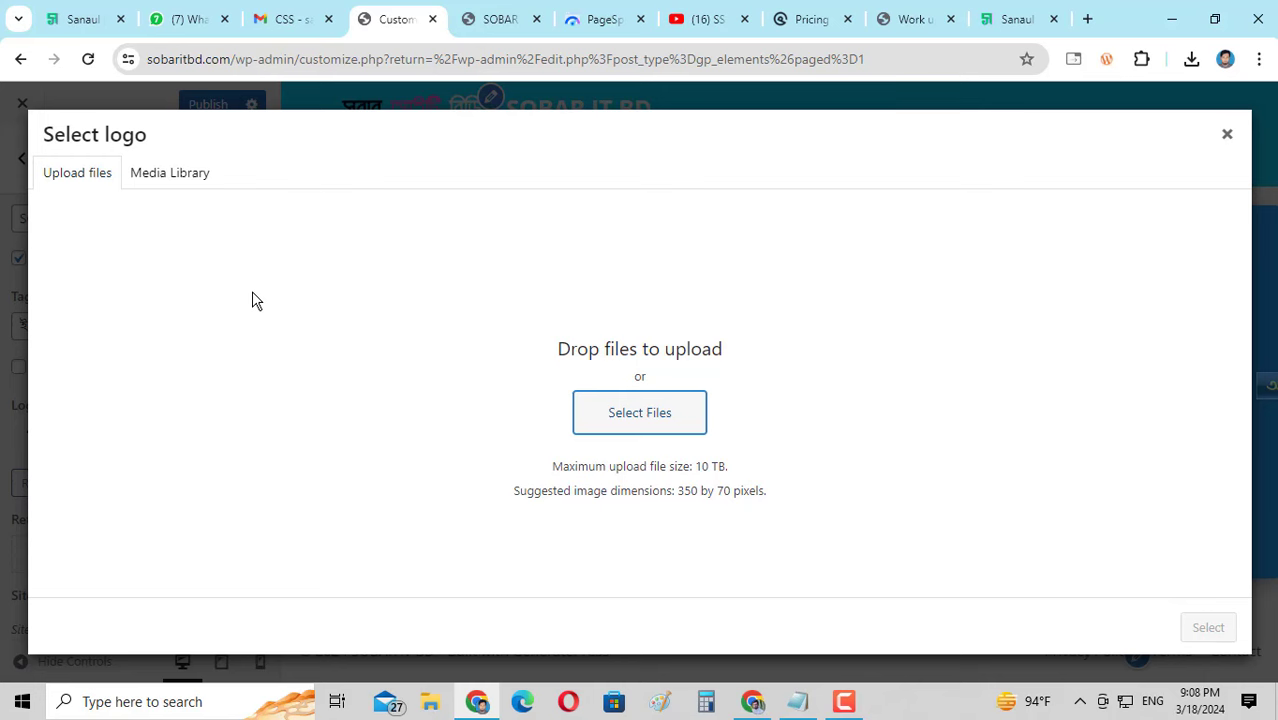
pyautogui.click(1228, 136)
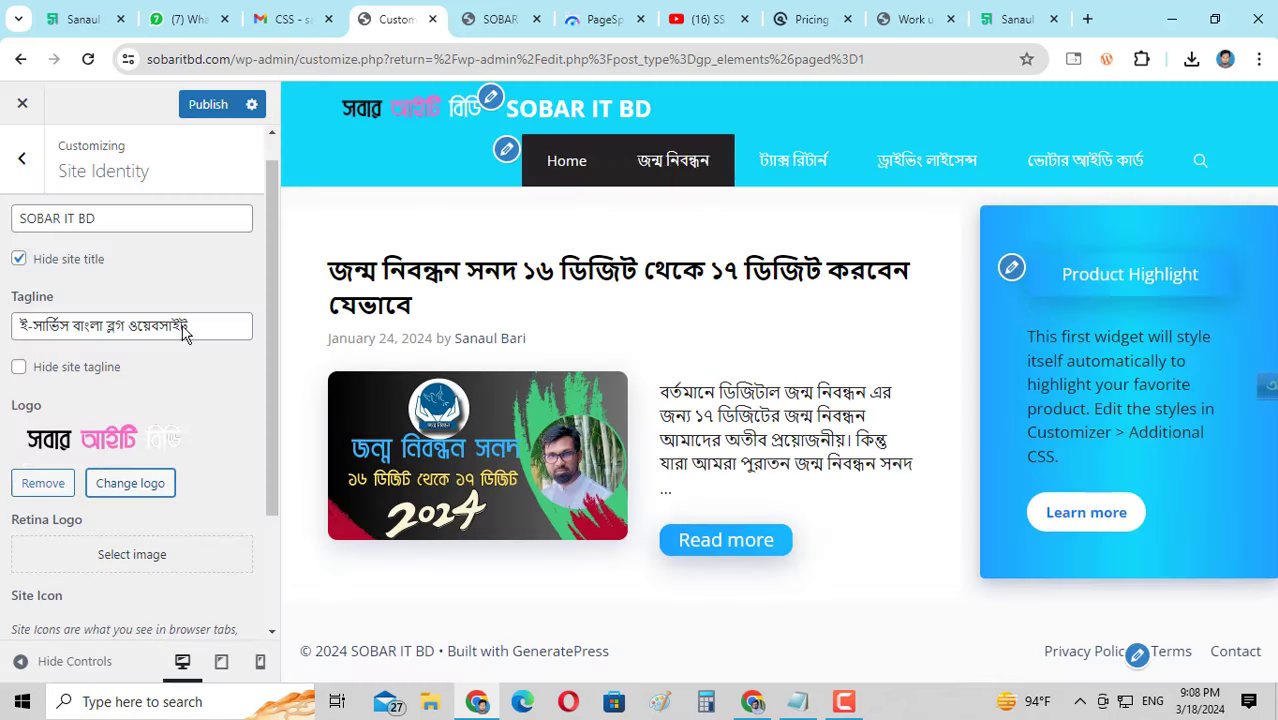
# - Turn off hiding of the site title and publish the Site Identity change
pyautogui.scroll(-2, 123, 551)
pyautogui.scroll(2, 123, 551)
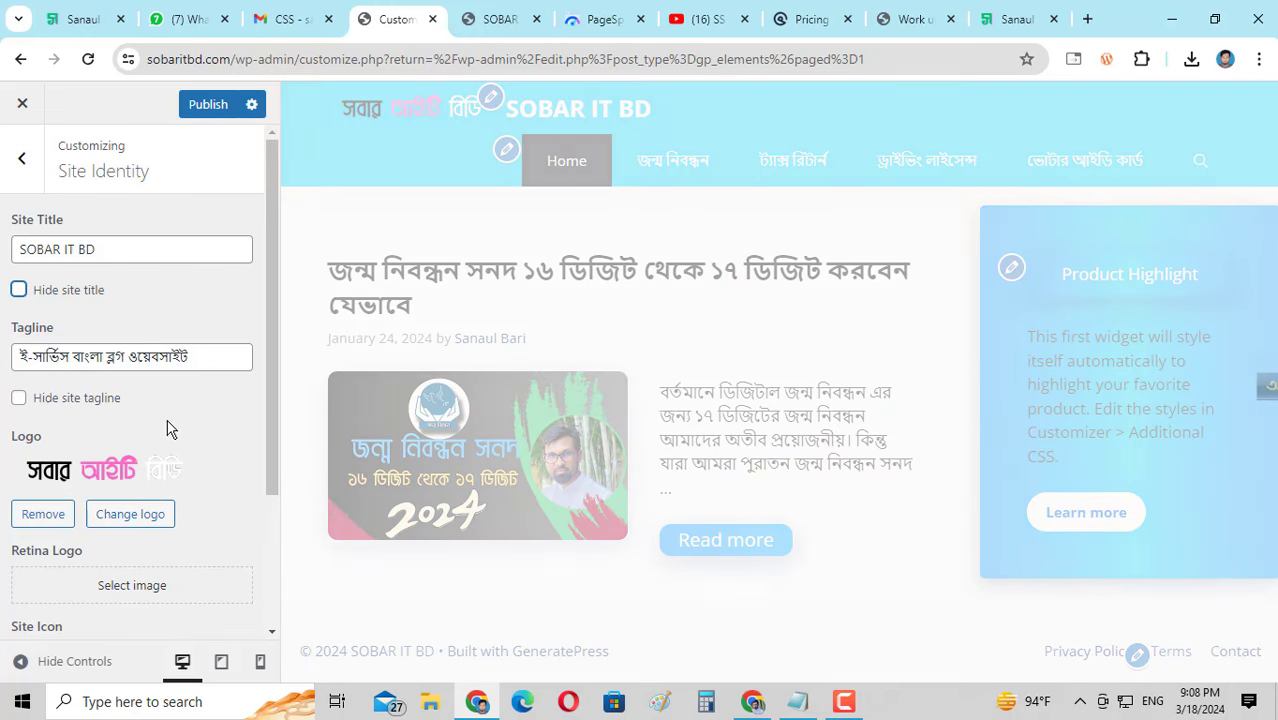
pyautogui.click(209, 107)
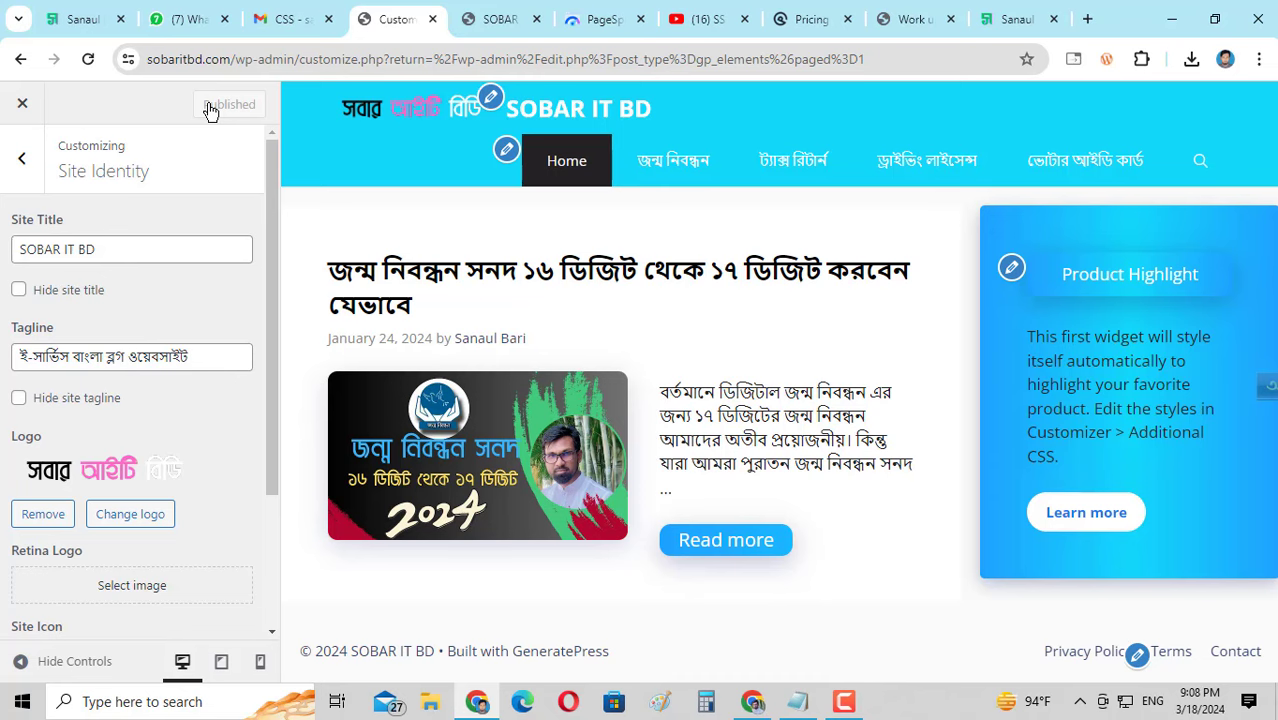
# - Set the Container Width in the Container layout settings to 1280 px
pyautogui.click(22, 160)
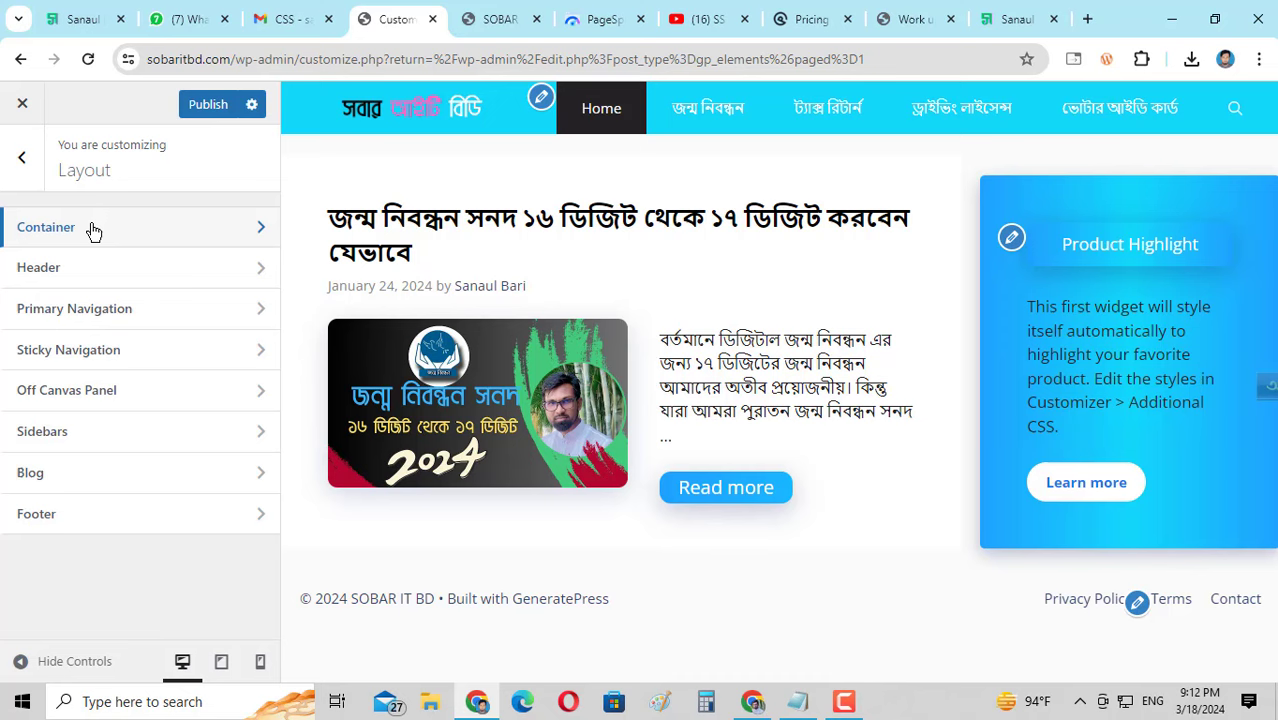
pyautogui.click(93, 231)
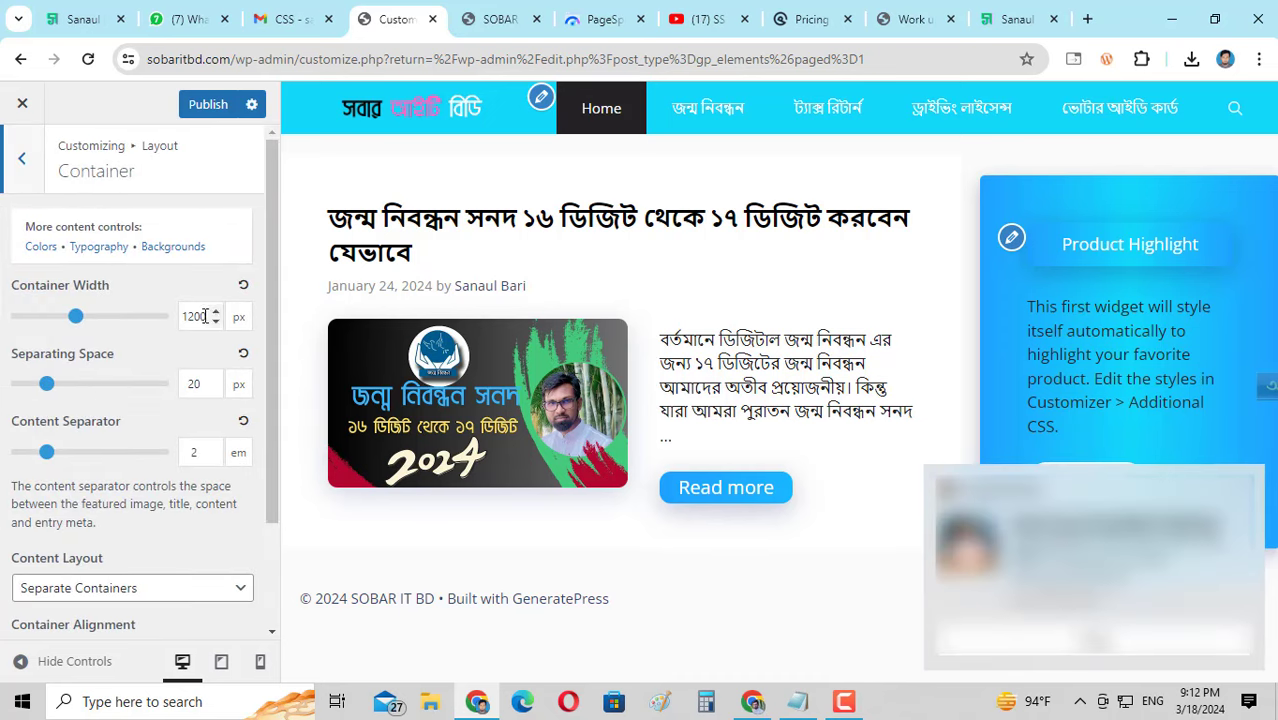
pyautogui.moveTo(204, 316); pyautogui.dragTo(190, 316)
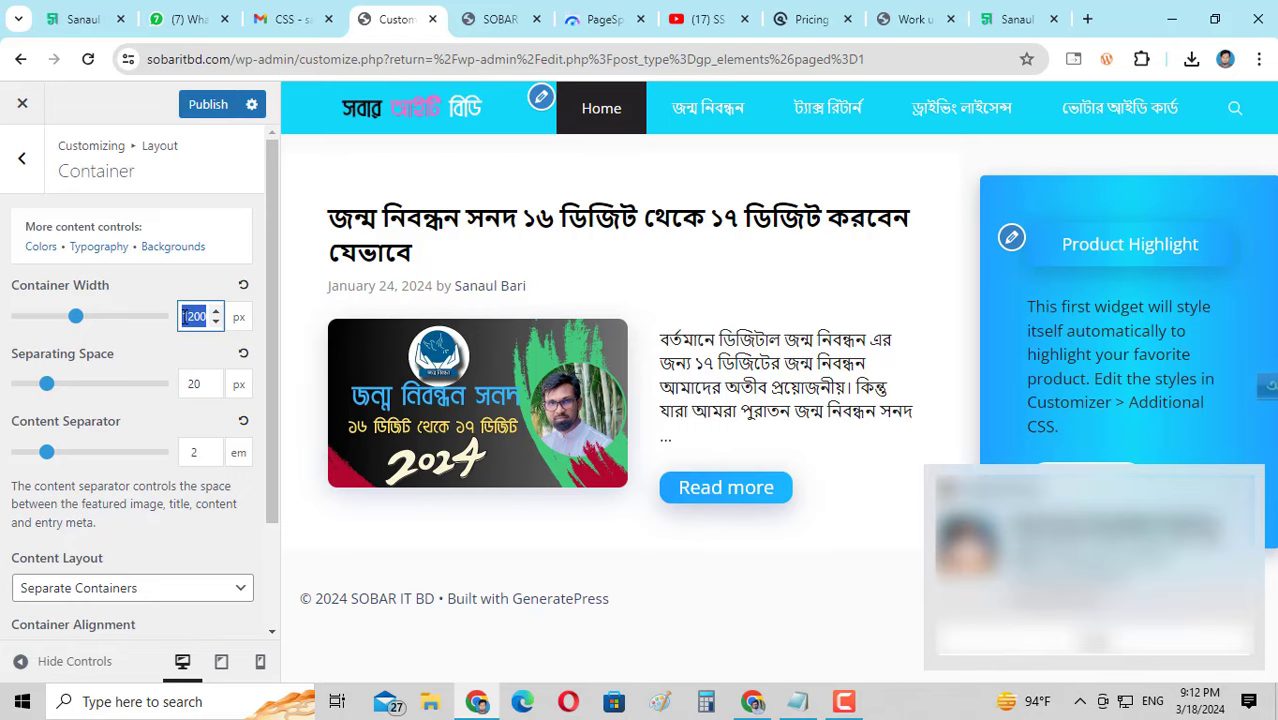
pyautogui.write('280')
# - Change the Content Layout to One Container and publish the container settings
pyautogui.scroll(-2, 155, 420)
pyautogui.click(134, 455)
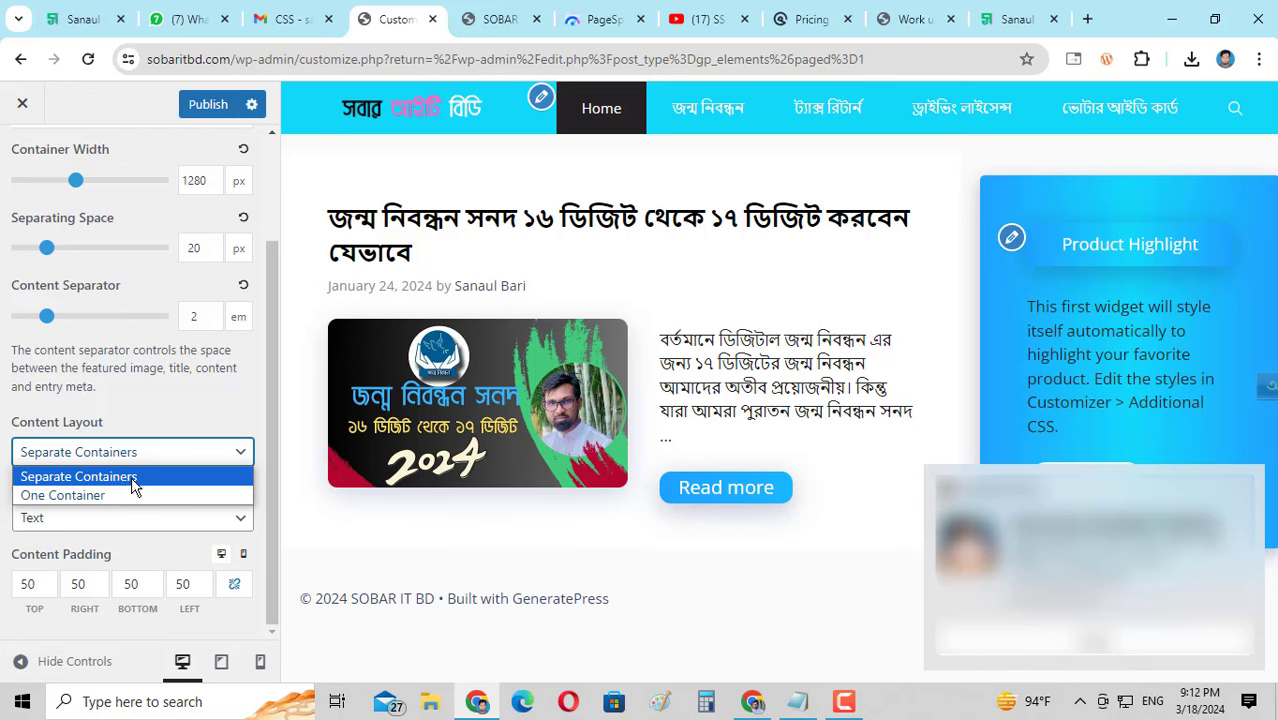
pyautogui.click(58, 494)
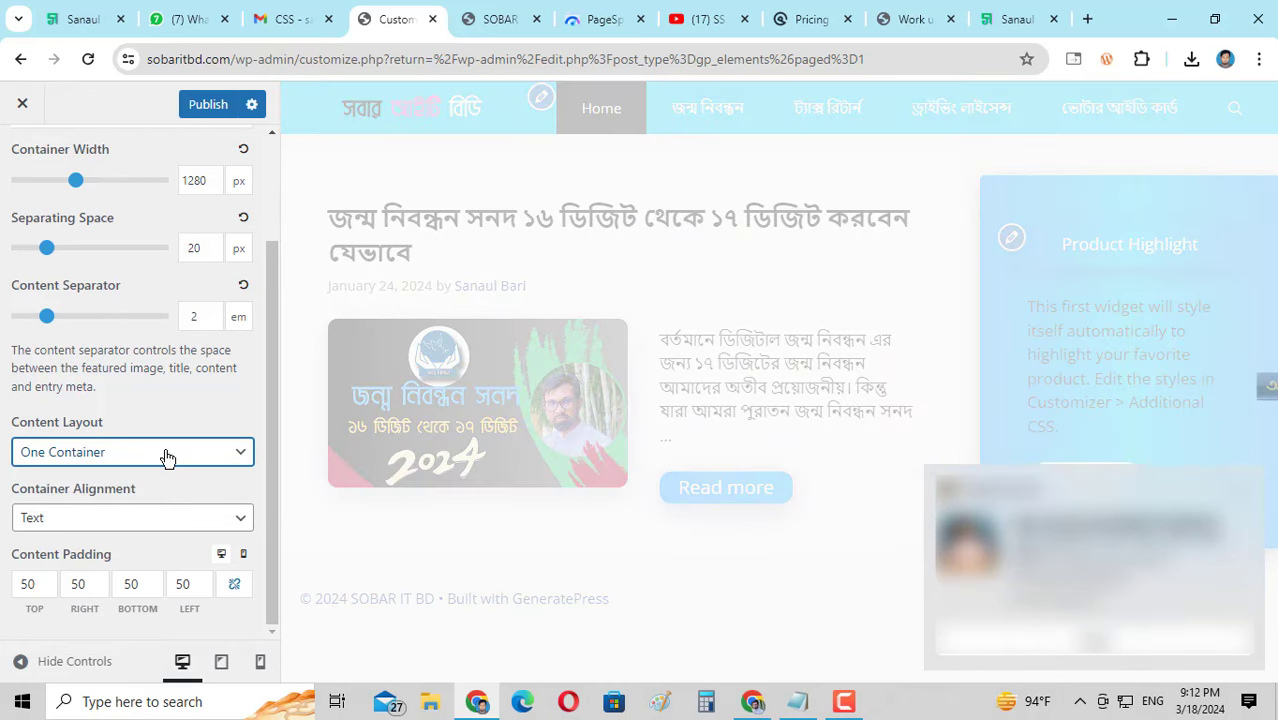
pyautogui.scroll(2, 165, 452)
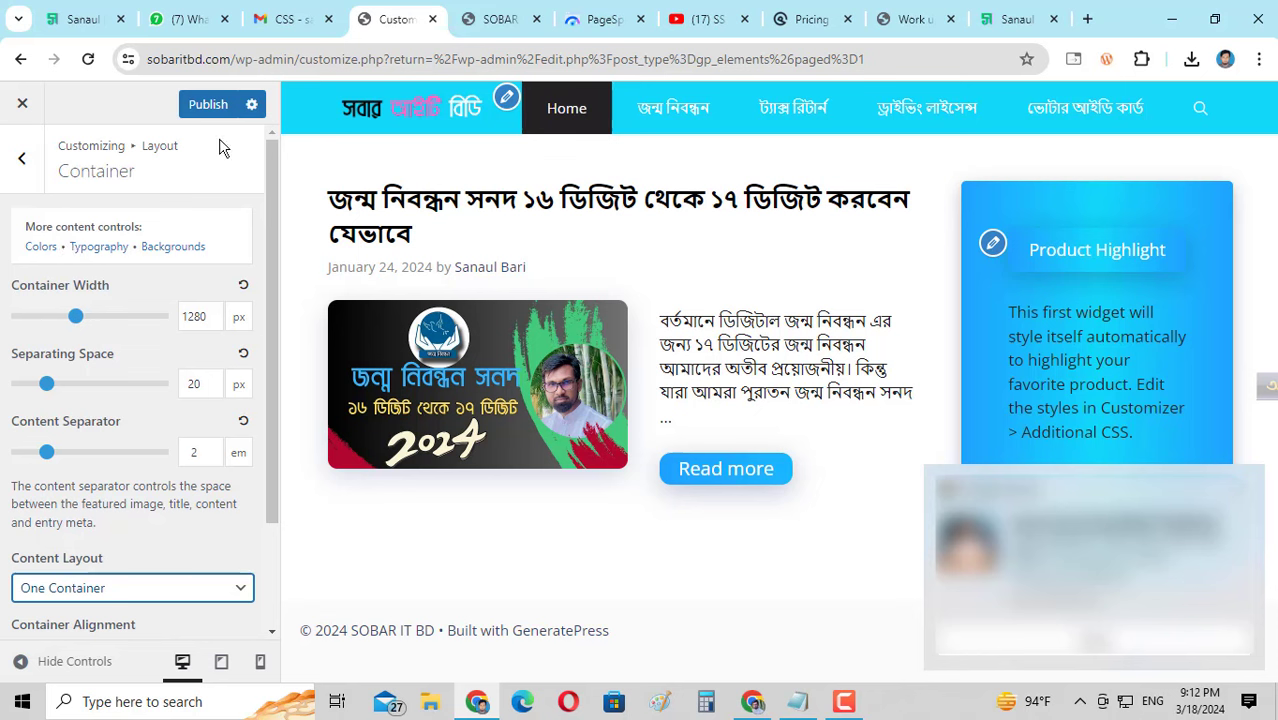
pyautogui.click(209, 105)
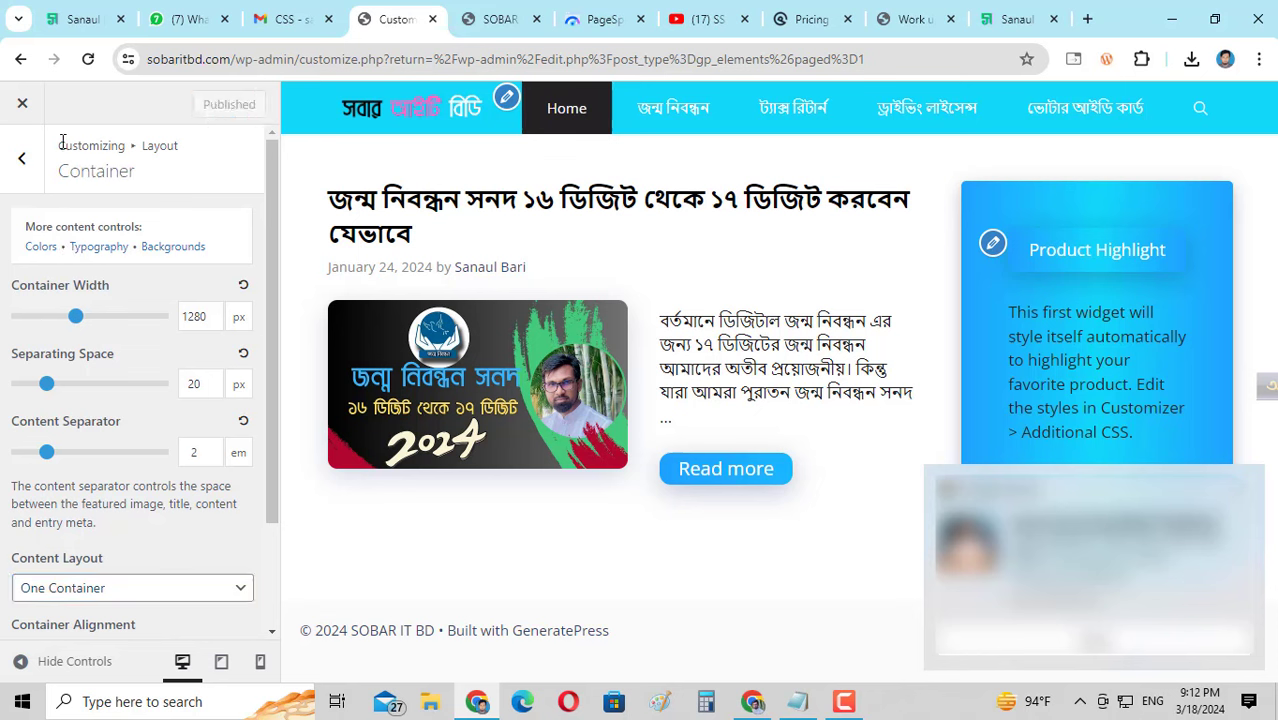
# - Turn on the Mobile Header in the Header layout settings
pyautogui.click(21, 158)
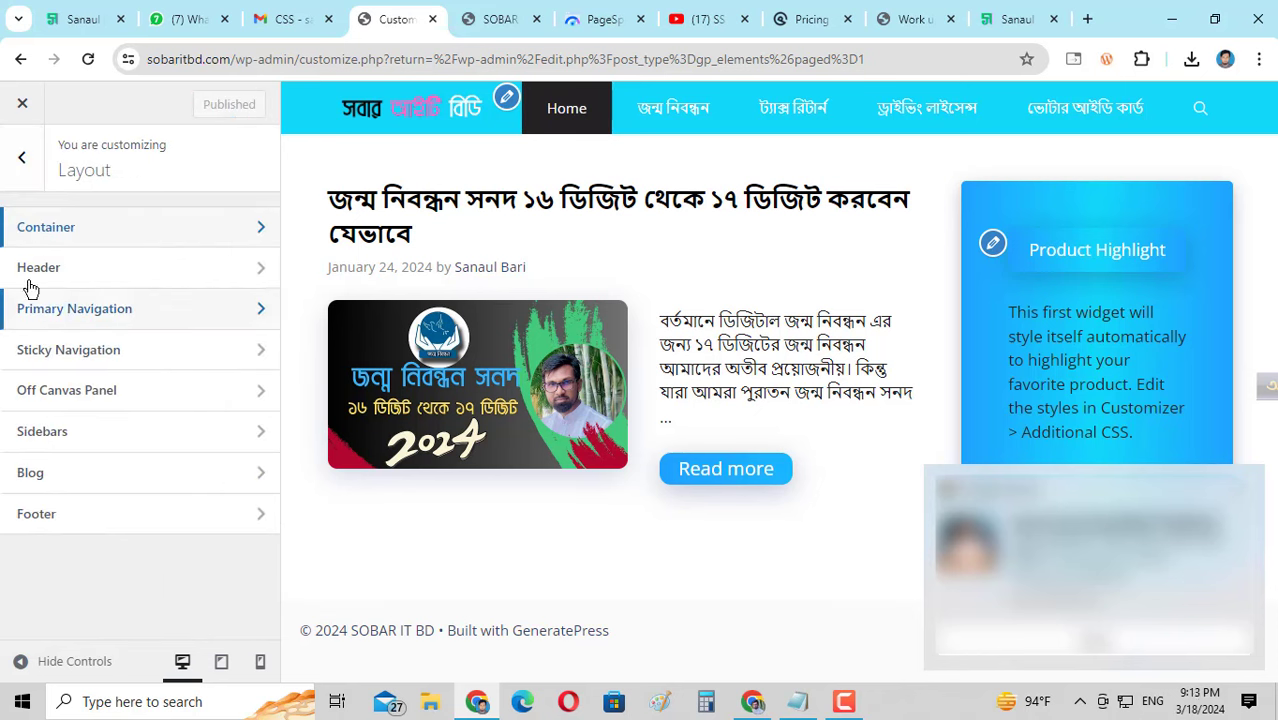
pyautogui.click(117, 279)
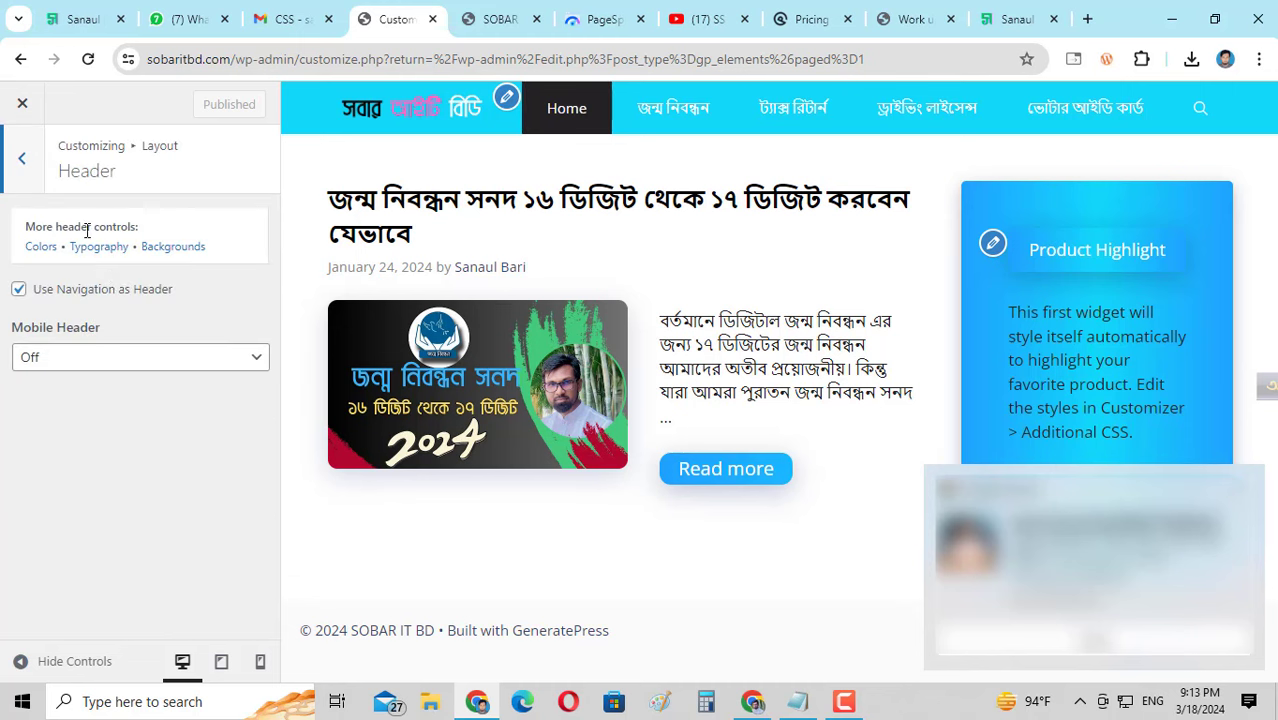
pyautogui.click(177, 362)
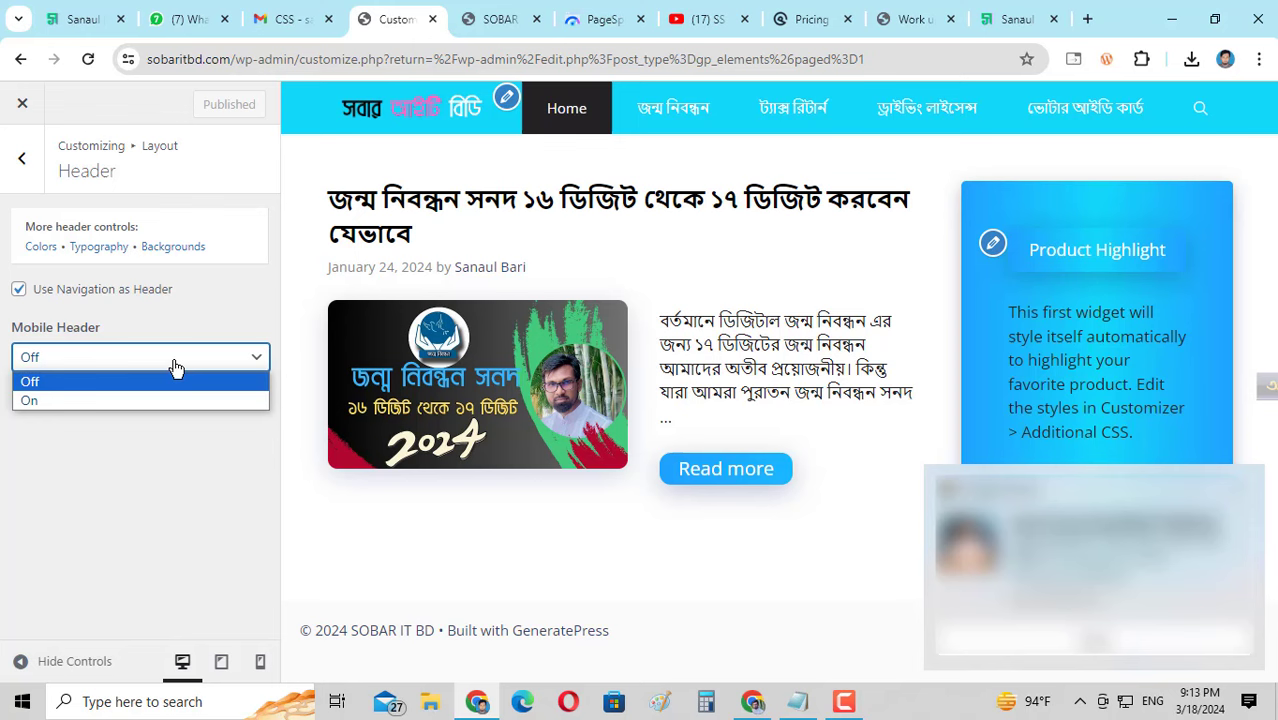
pyautogui.click(44, 400)
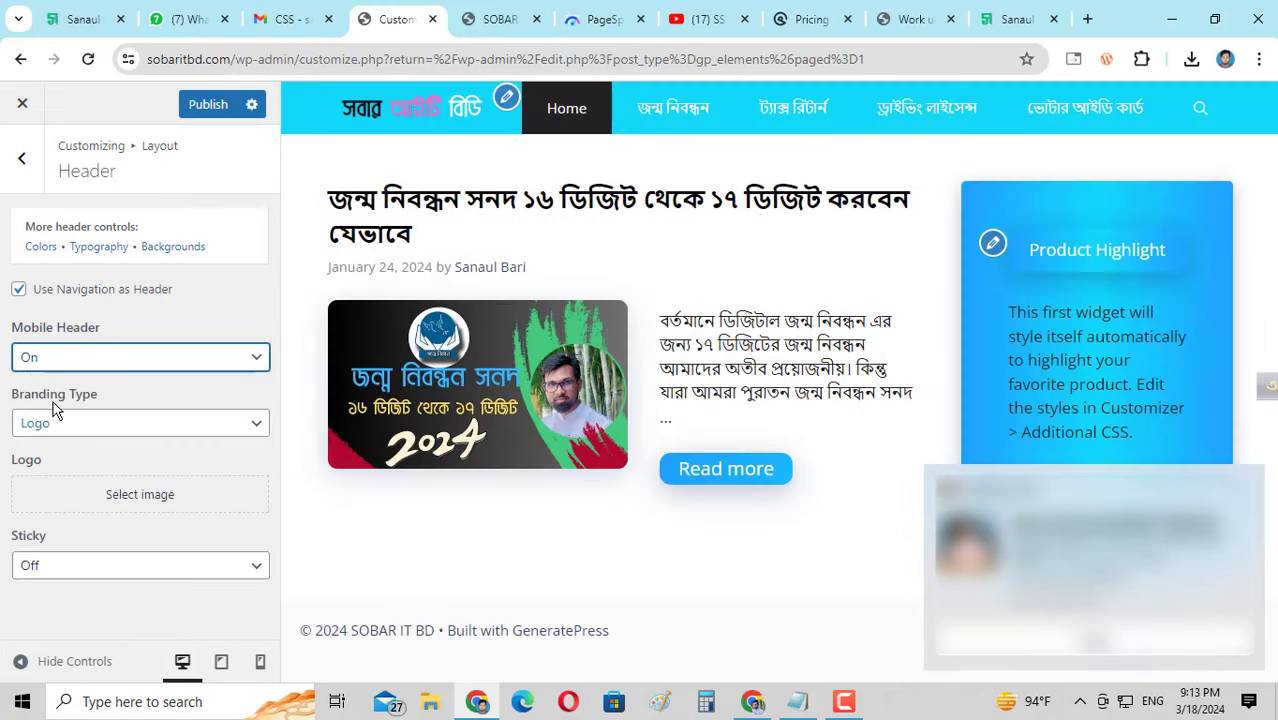
# - Preview the site at mobile size, set the Mobile Header to Off and publish the Header settings
pyautogui.click(259, 661)
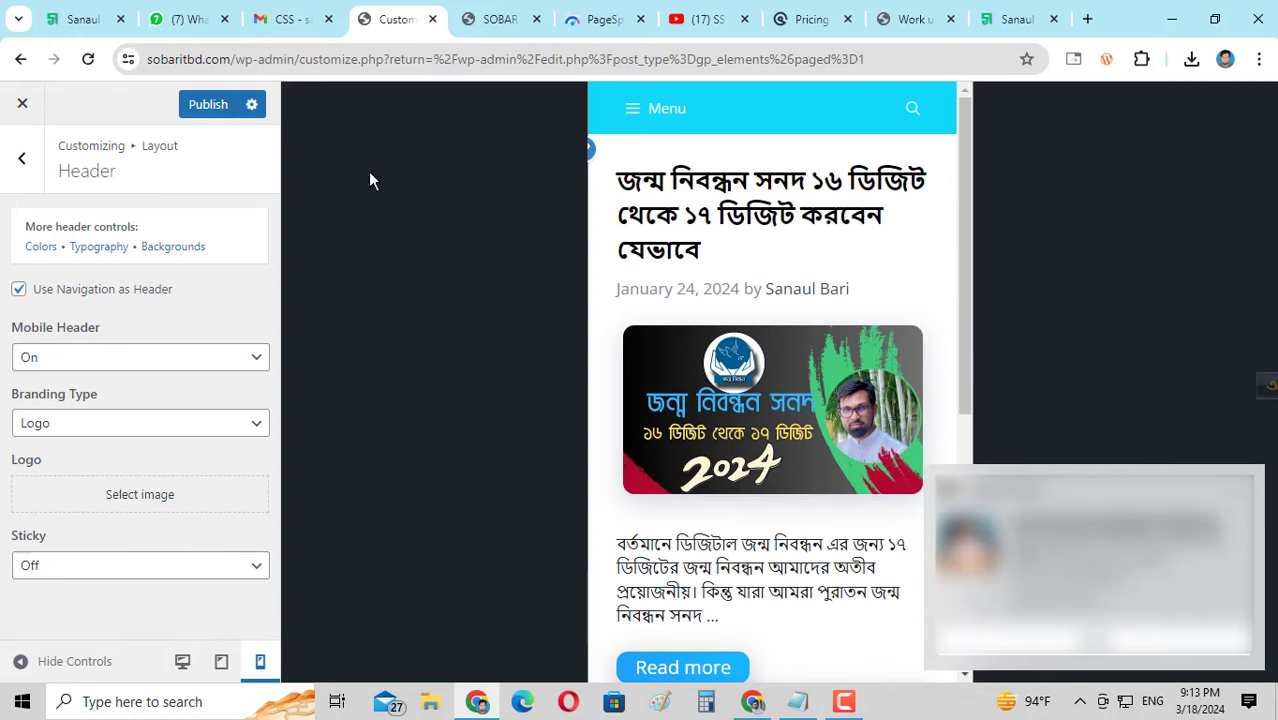
pyautogui.click(84, 366)
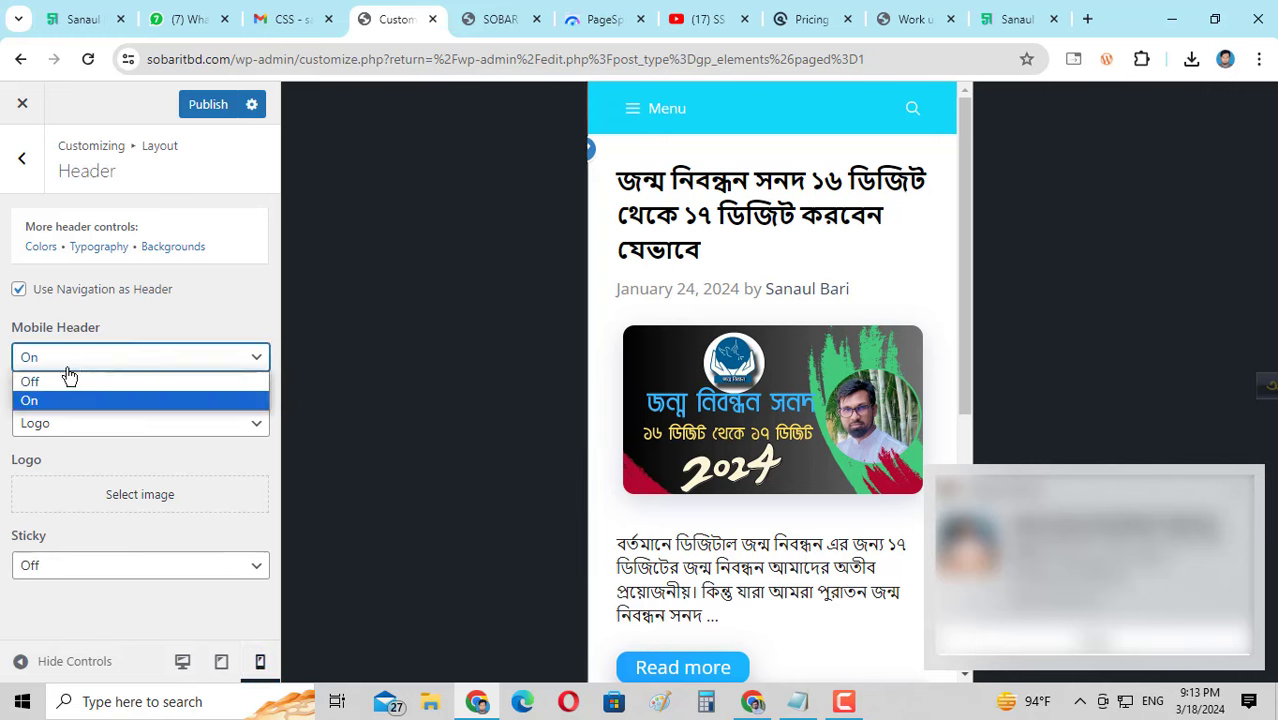
pyautogui.click(42, 377)
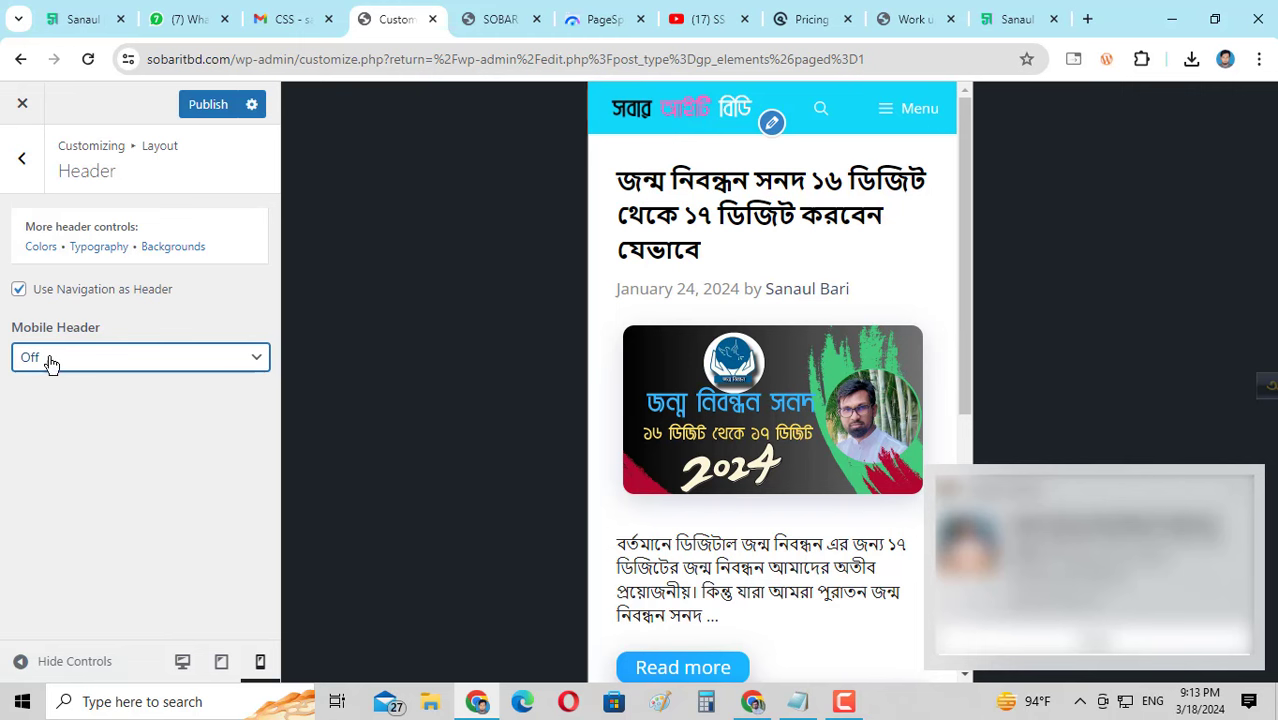
pyautogui.click(215, 106)
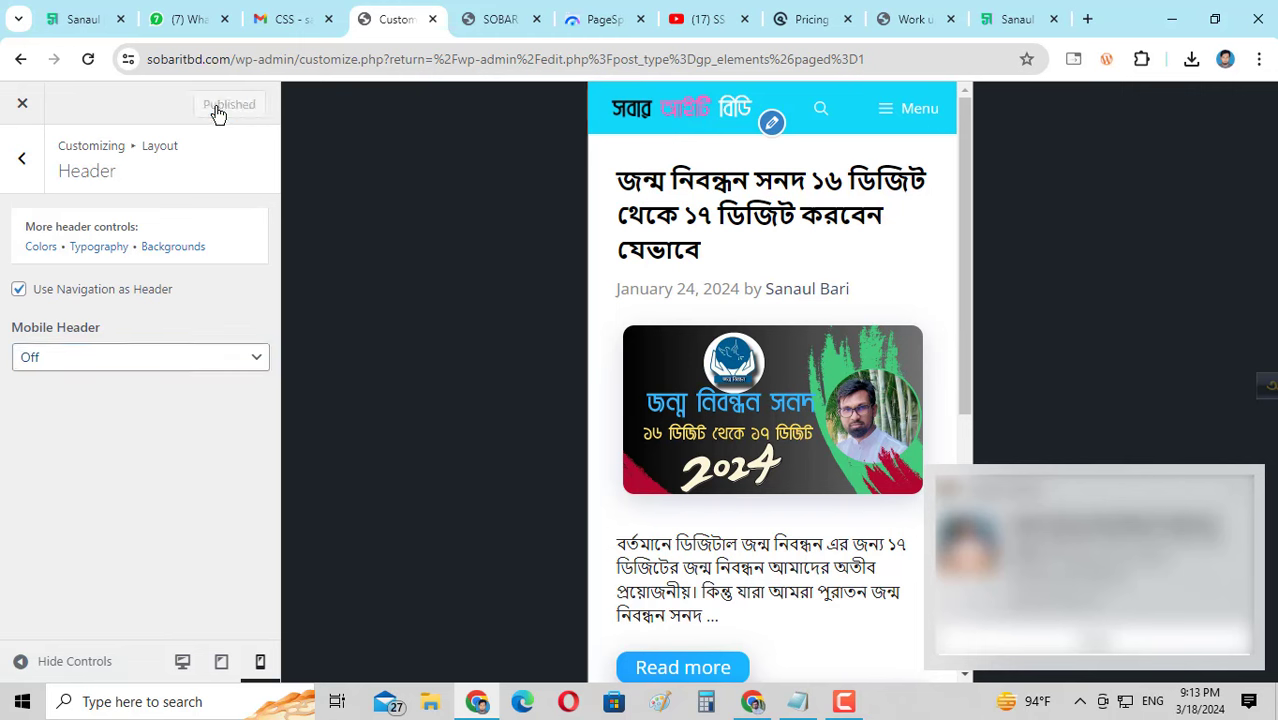
pyautogui.click(21, 160)
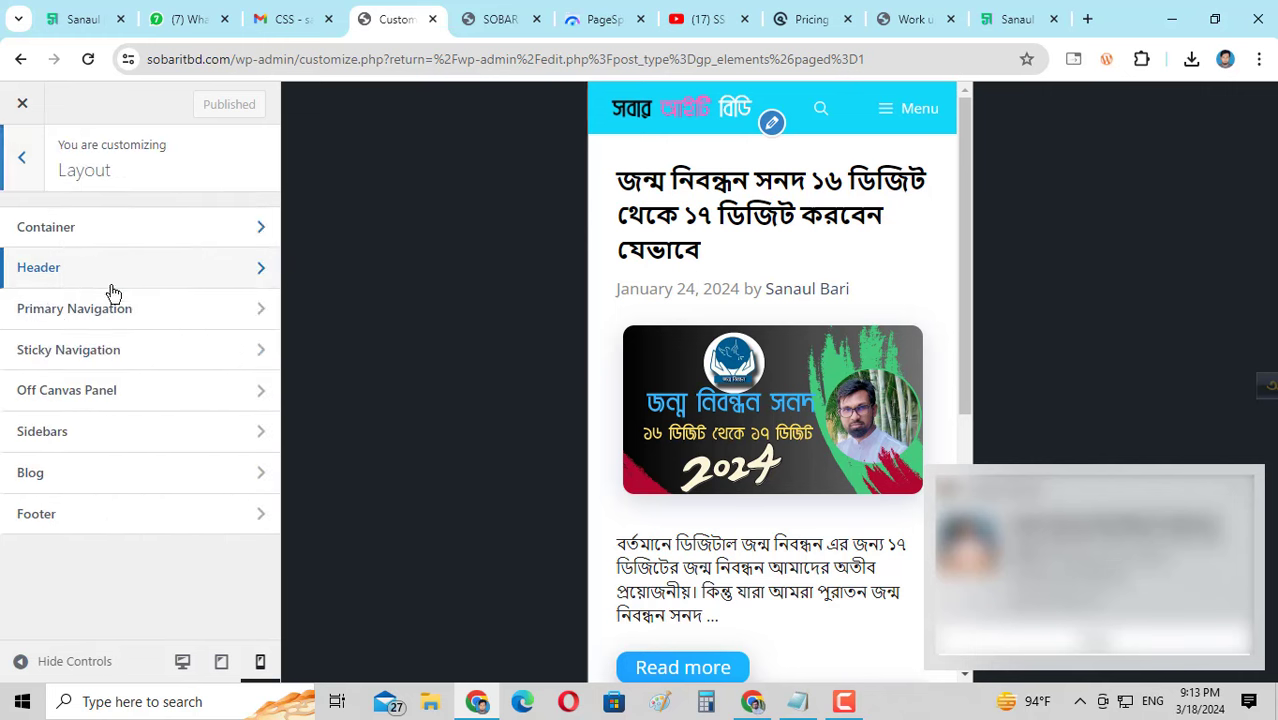
# - Clear the Mobile Menu Label in the Primary Navigation layout settings and publish the change
pyautogui.click(95, 312)
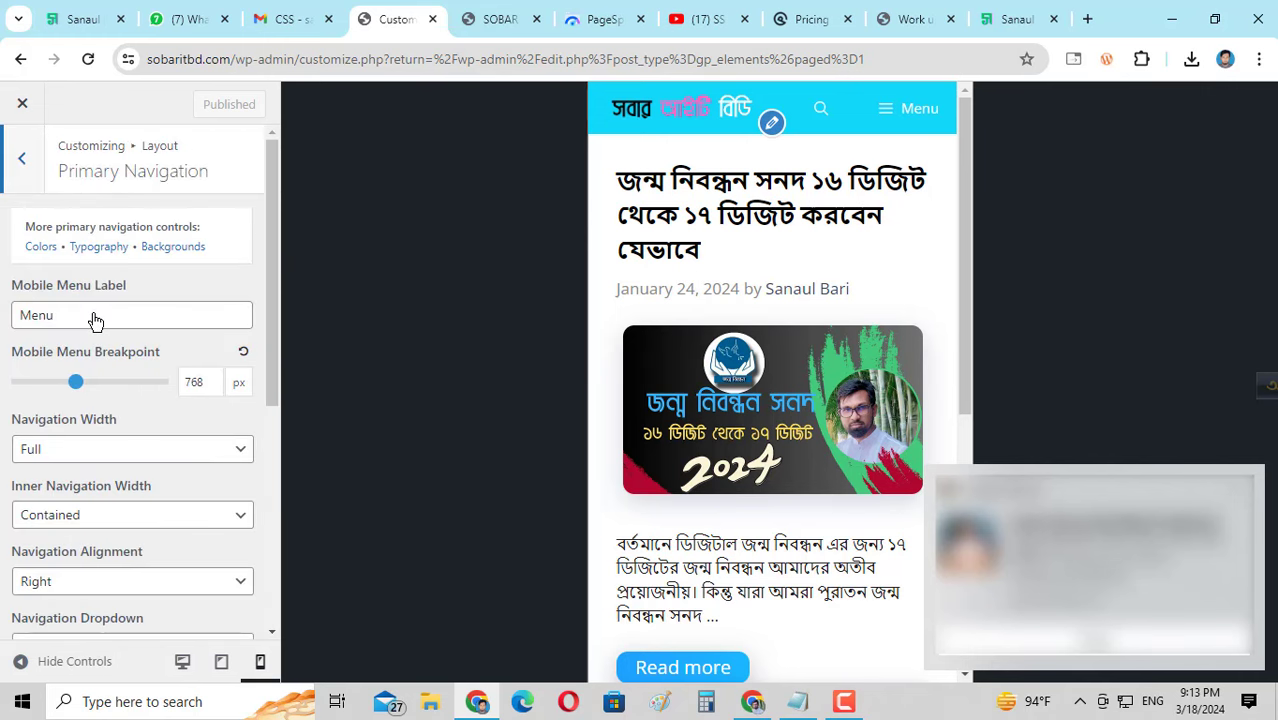
pyautogui.moveTo(56, 316); pyautogui.dragTo(24, 318)
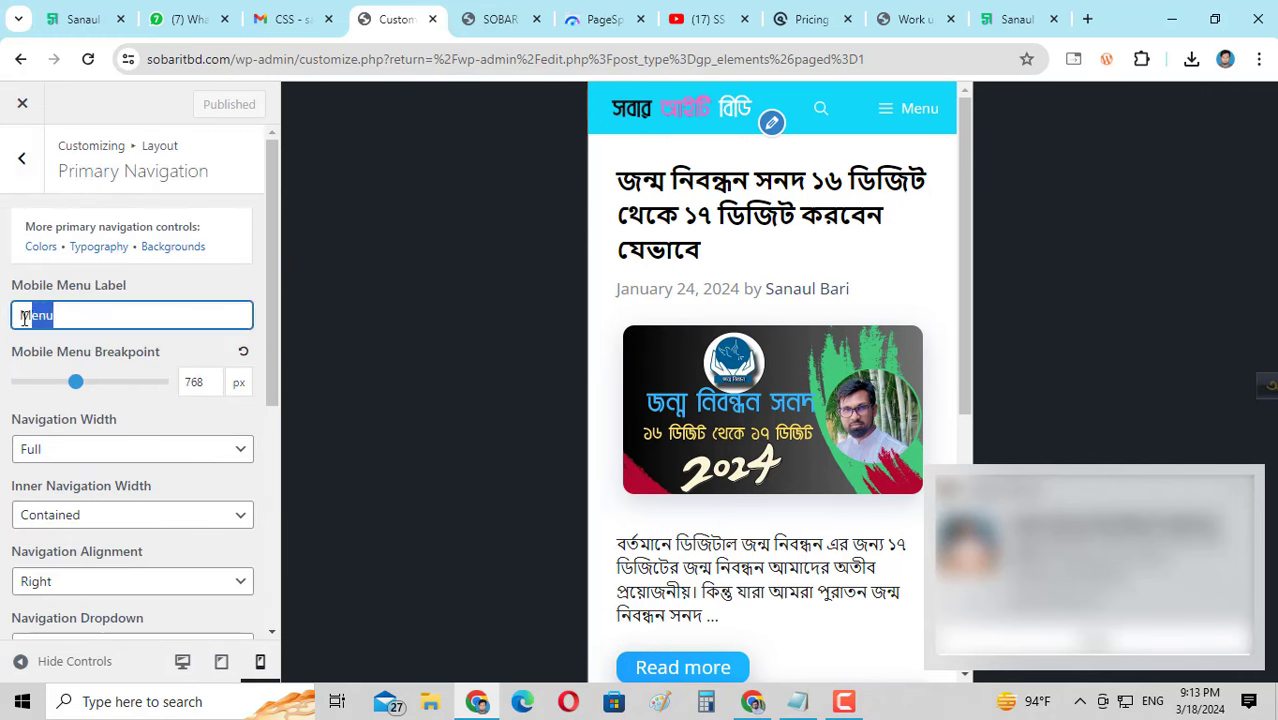
pyautogui.press('BackSpace')
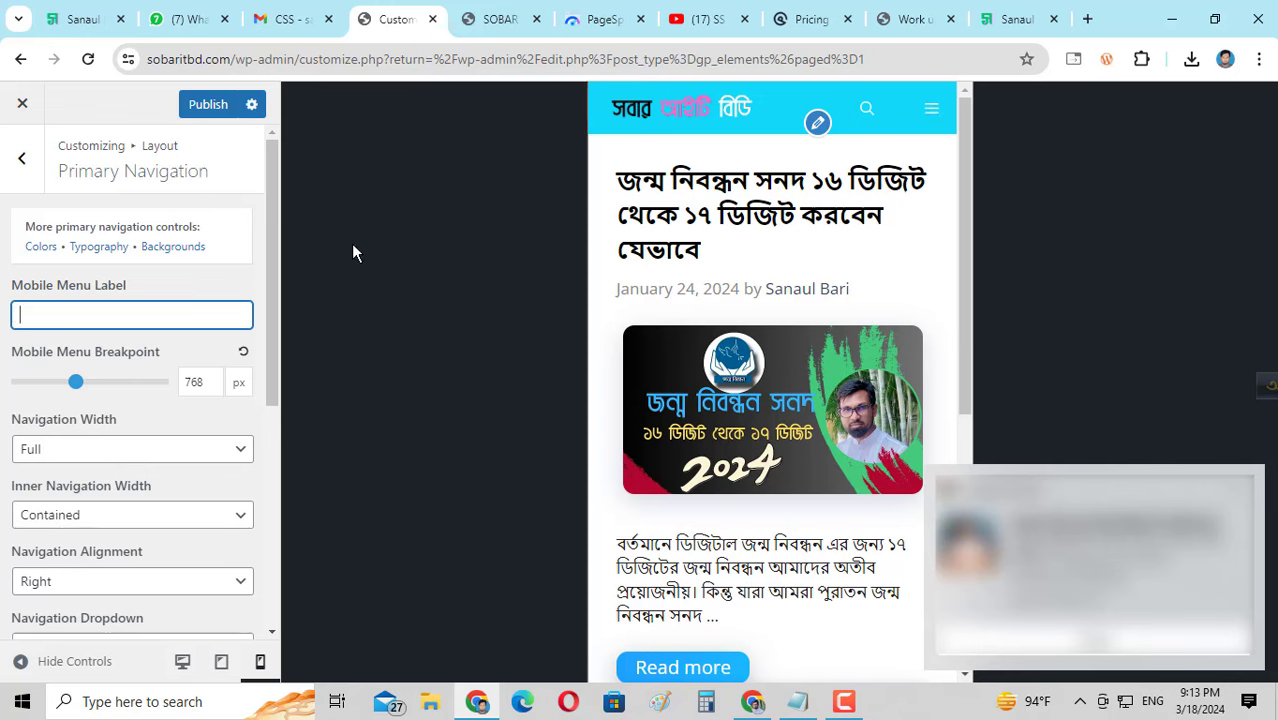
pyautogui.write('Menu')
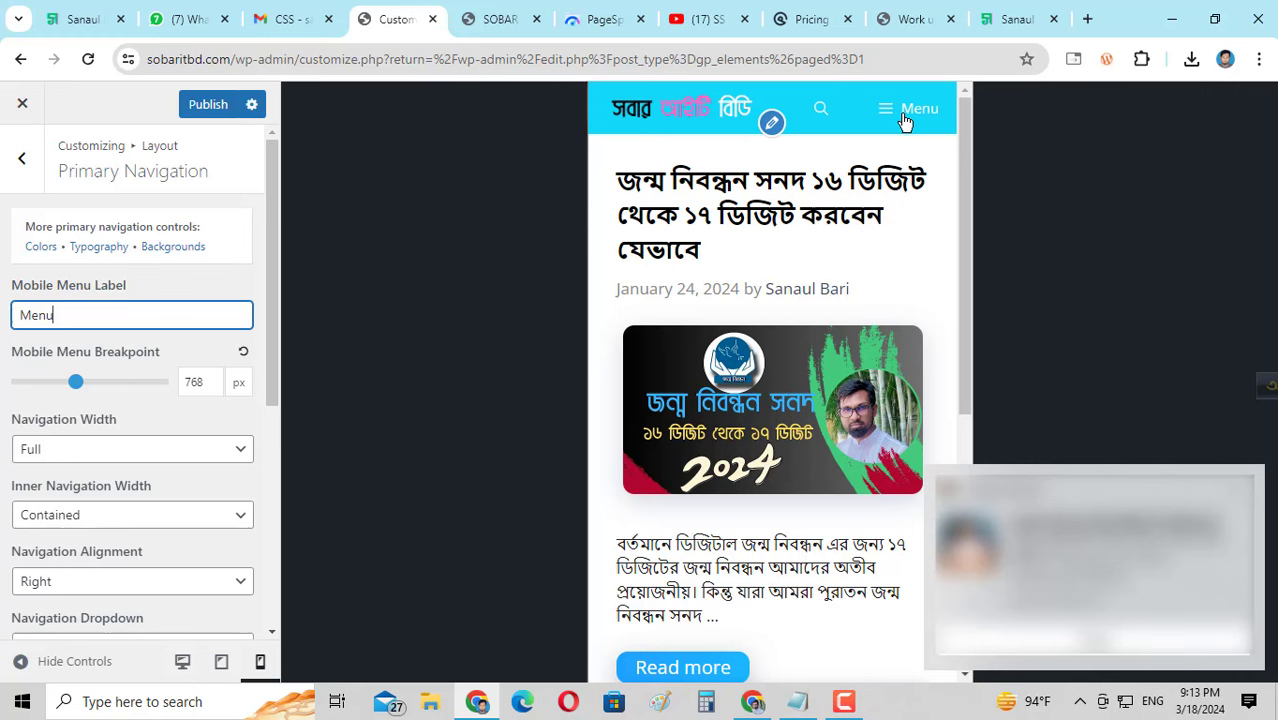
pyautogui.press('BackSpace')
pyautogui.press('BackSpace')
pyautogui.press('BackSpace')
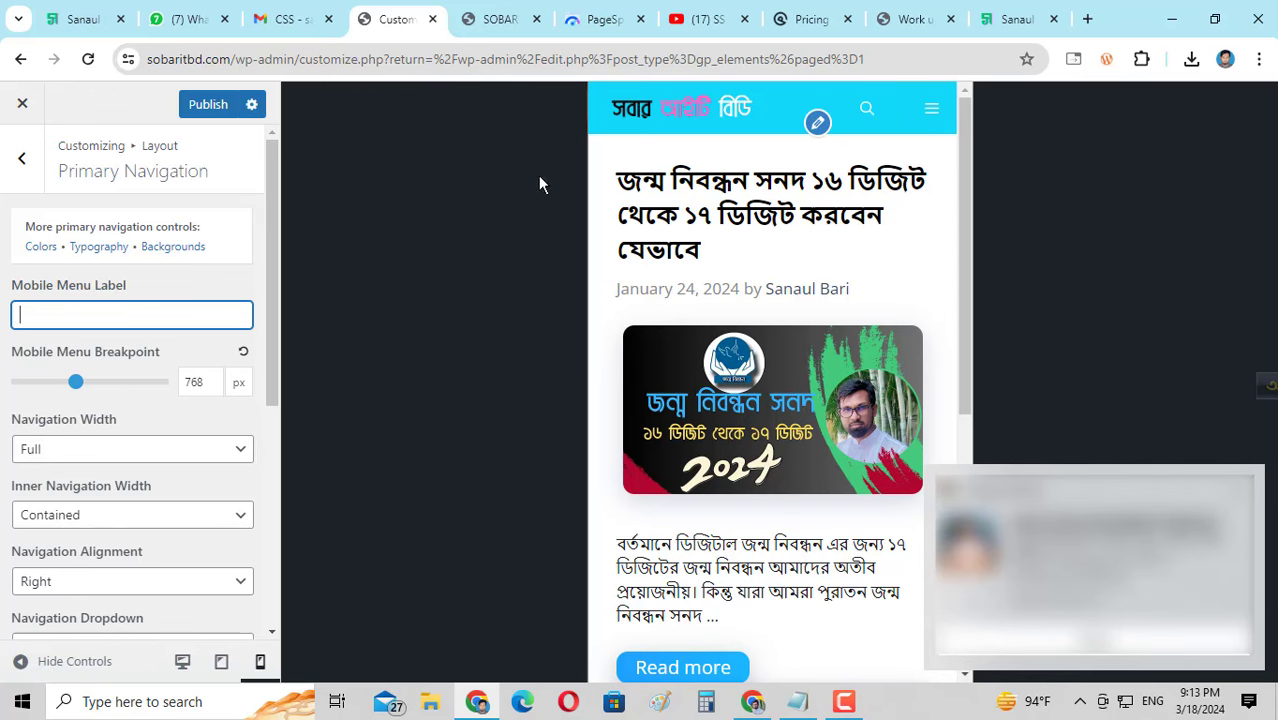
pyautogui.scroll(-1, 143, 330)
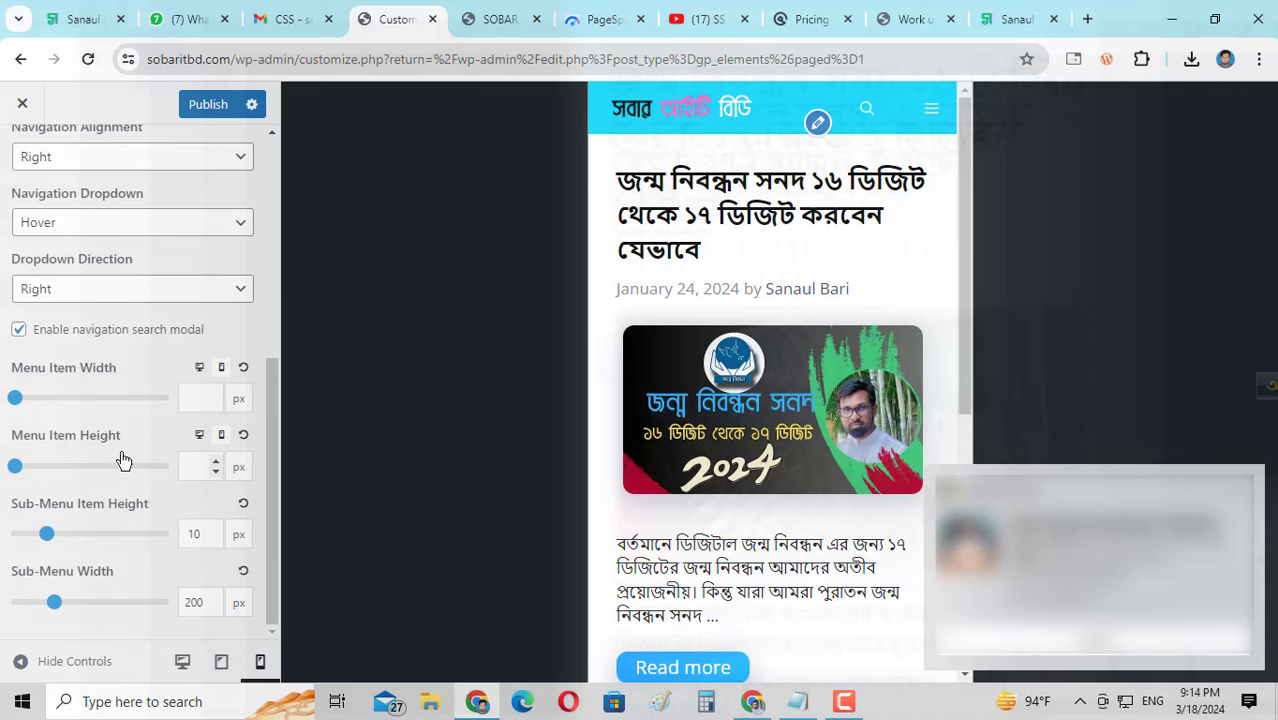
pyautogui.scroll(5, 123, 460)
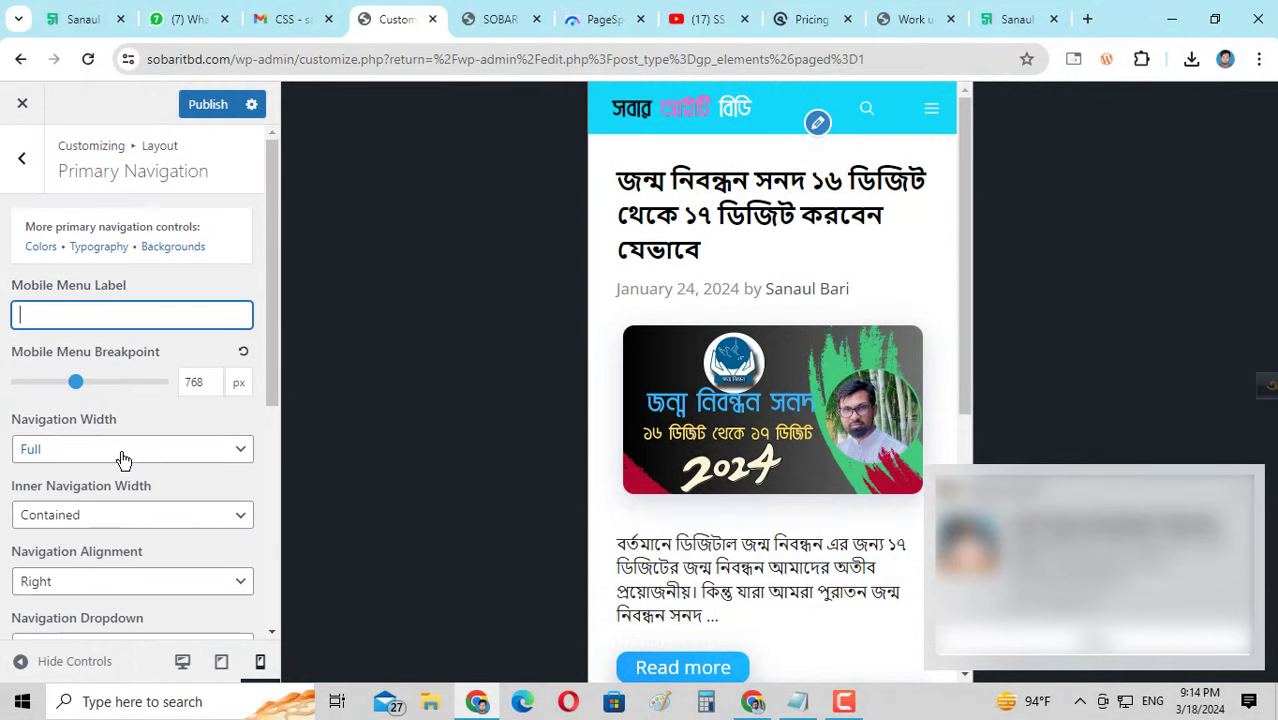
pyautogui.click(214, 107)
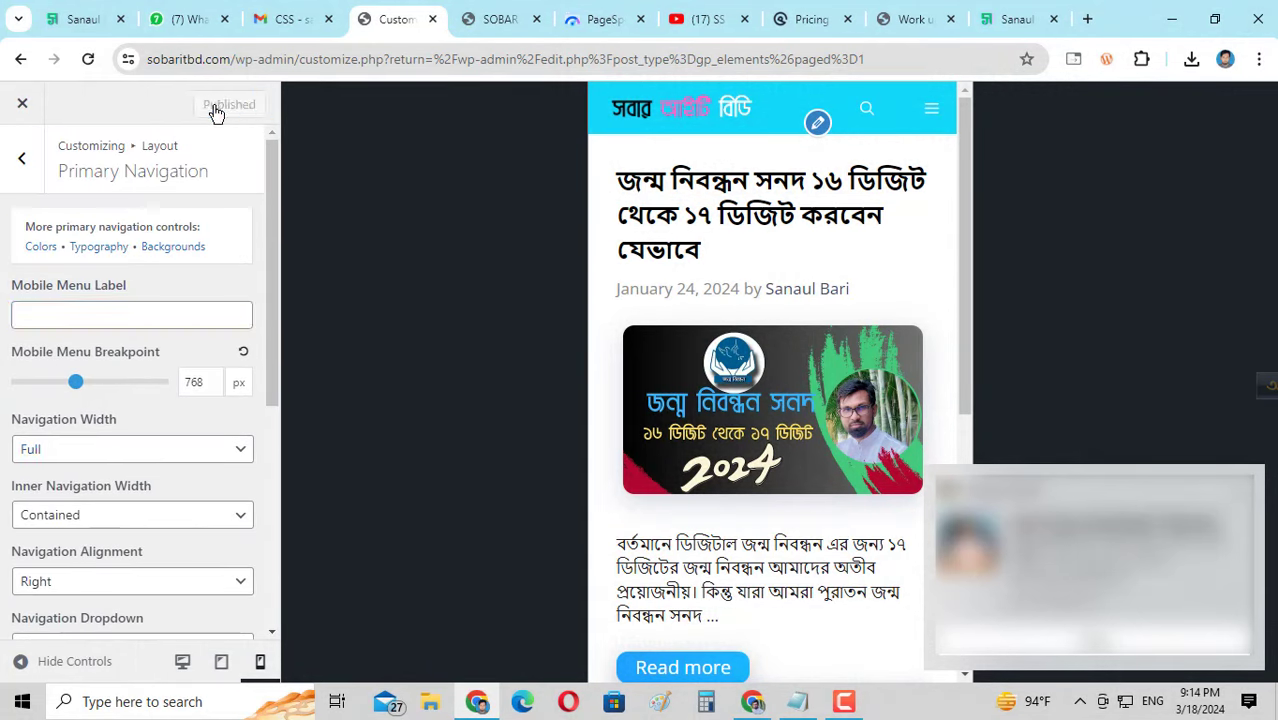
pyautogui.click(25, 164)
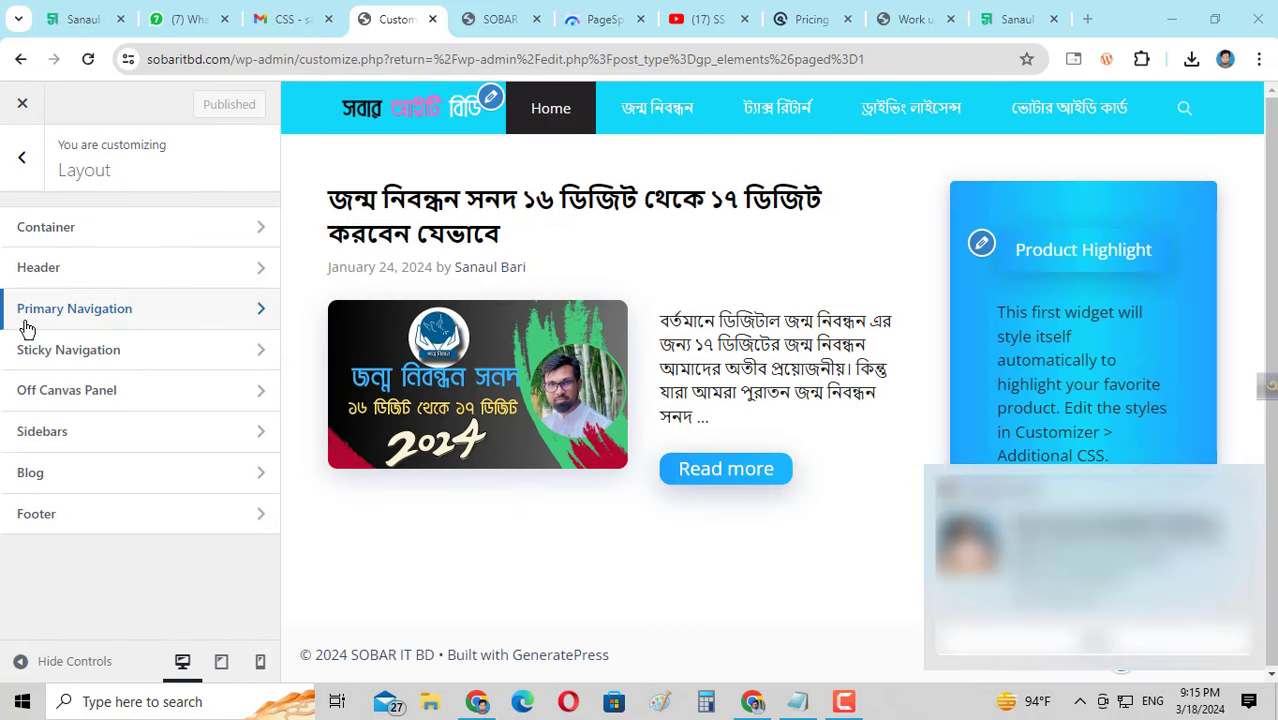
# - In the Sticky Navigation layout settings, keep Sticky Navigation On and set the Transition to Slide
pyautogui.click(105, 362)
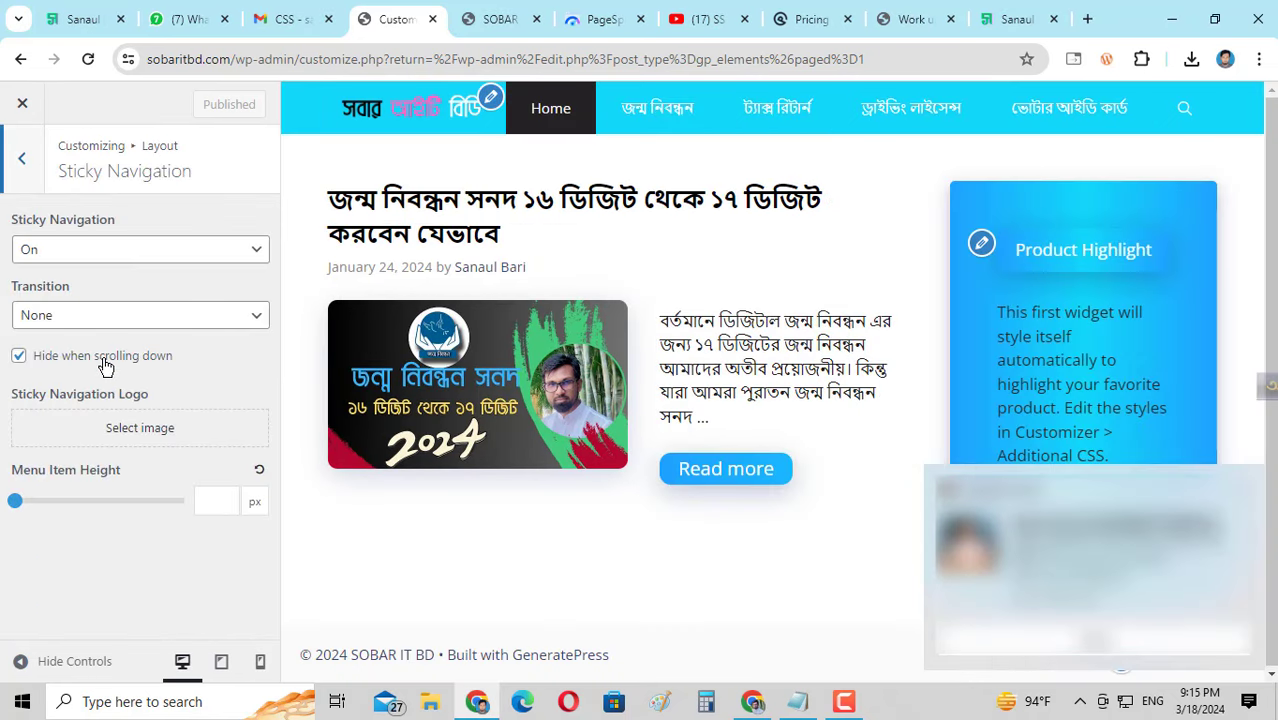
pyautogui.click(47, 256)
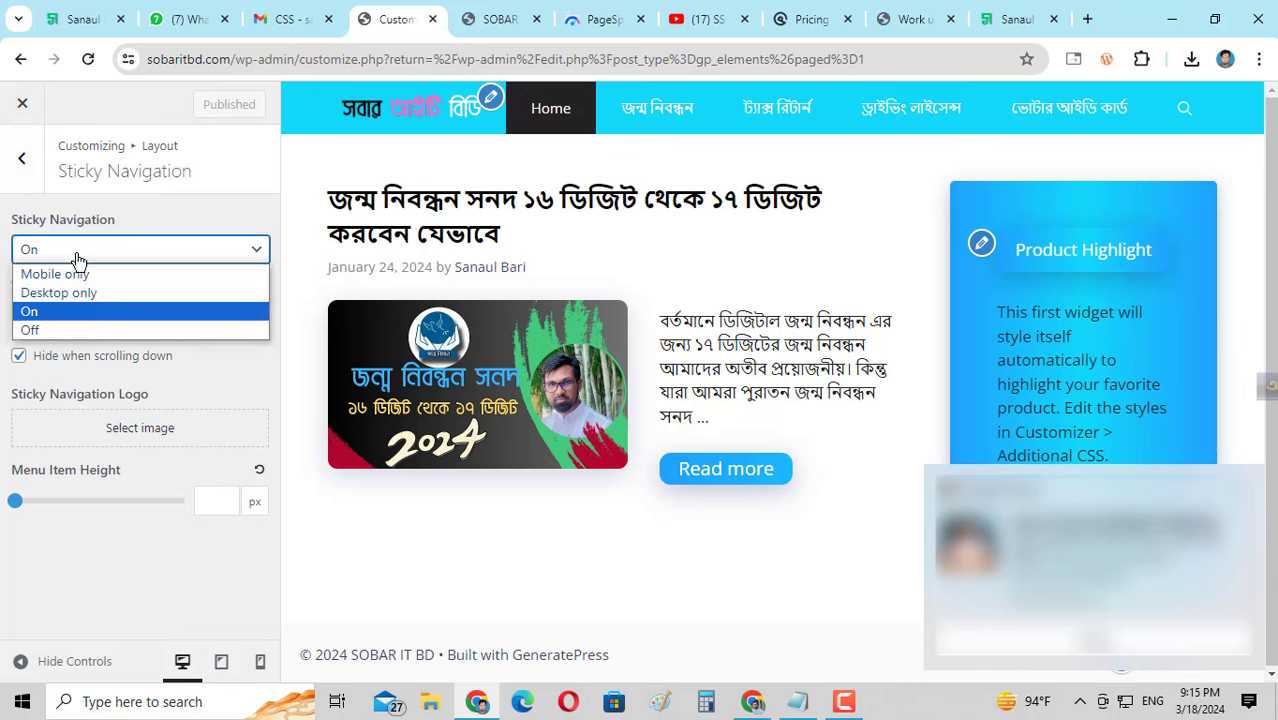
pyautogui.click(33, 313)
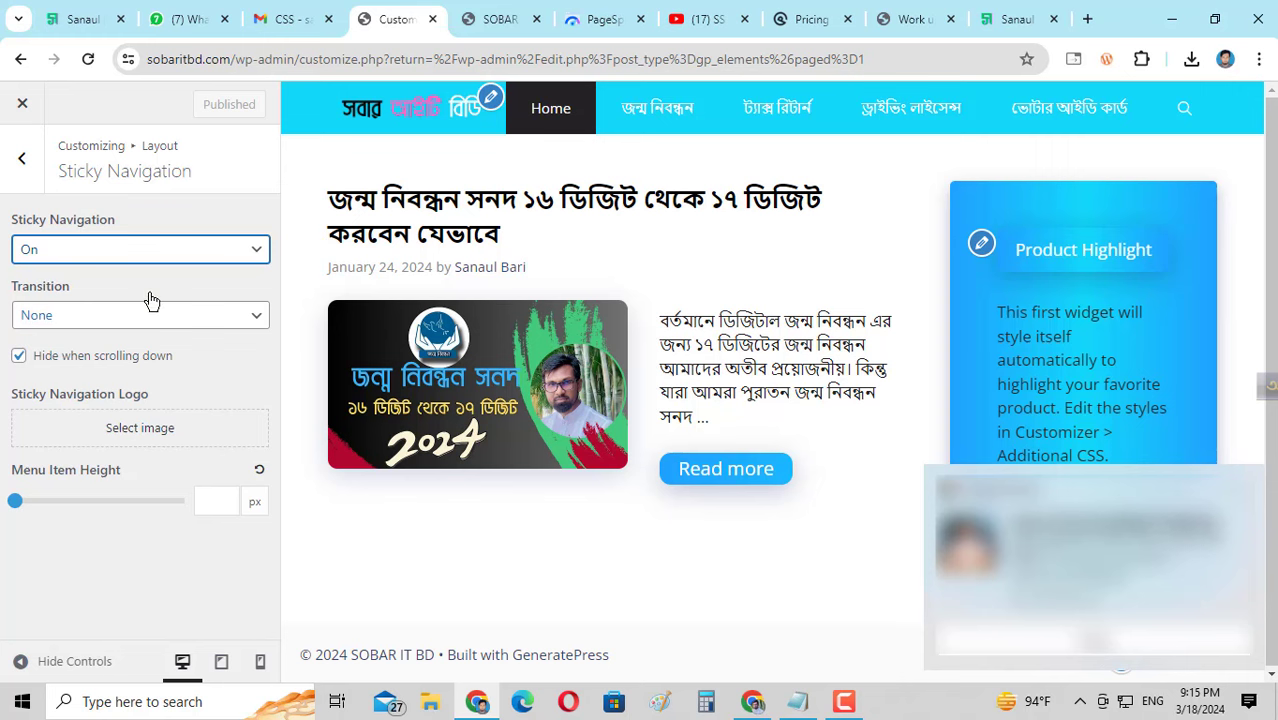
pyautogui.click(80, 320)
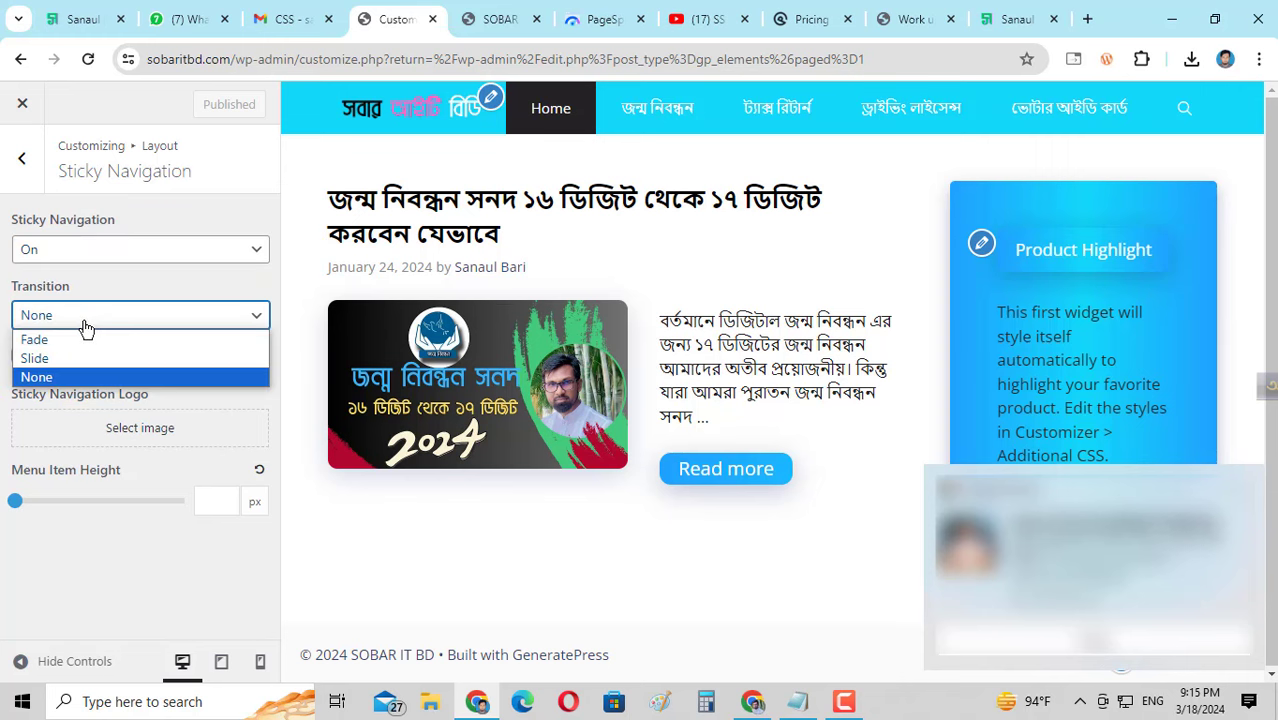
pyautogui.click(35, 358)
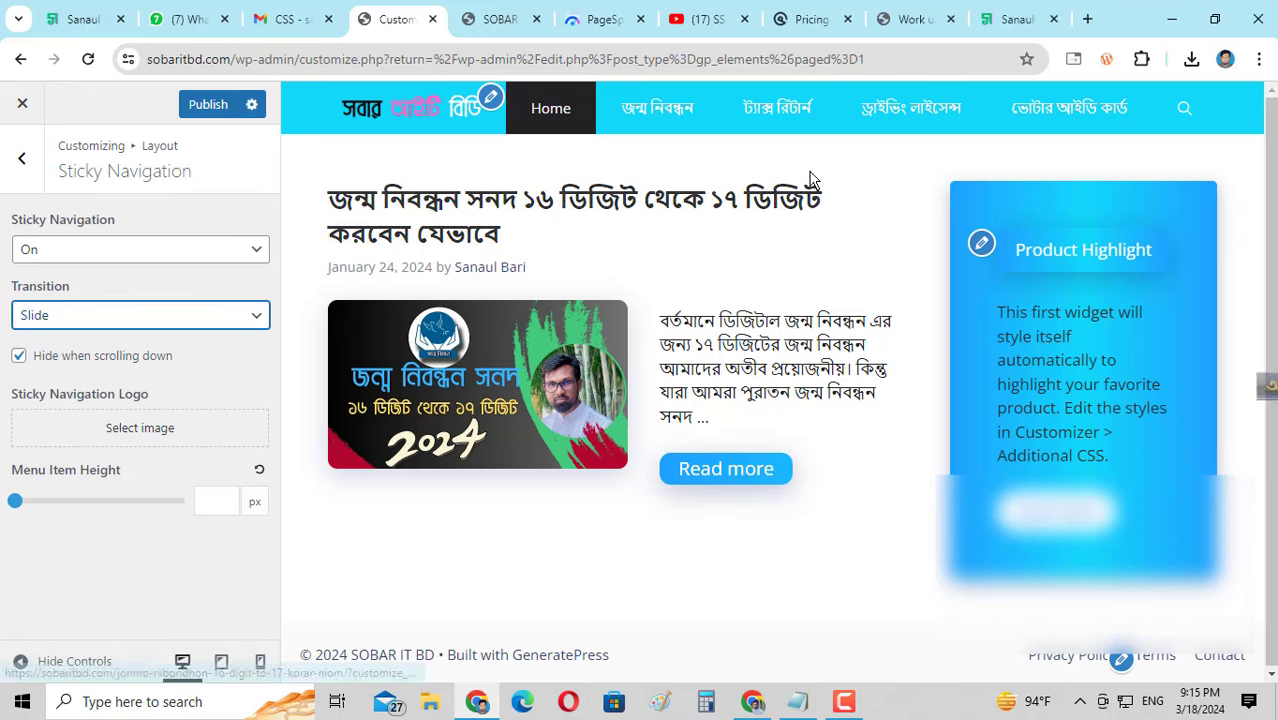
# - Switch to sanaul.info and examine how its navigation bar behaves while the homepage moves down and up
pyautogui.click(1012, 19)
pyautogui.scroll(-5, 586, 468)
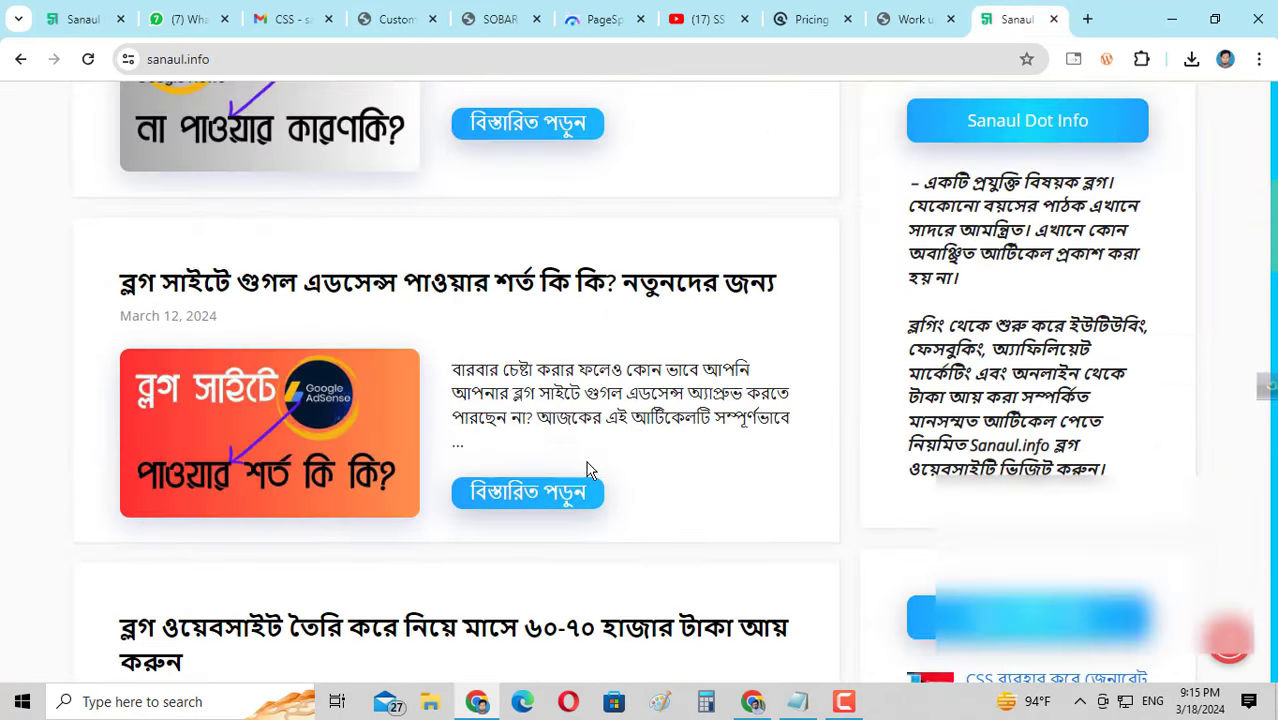
pyautogui.scroll(-5, 588, 464)
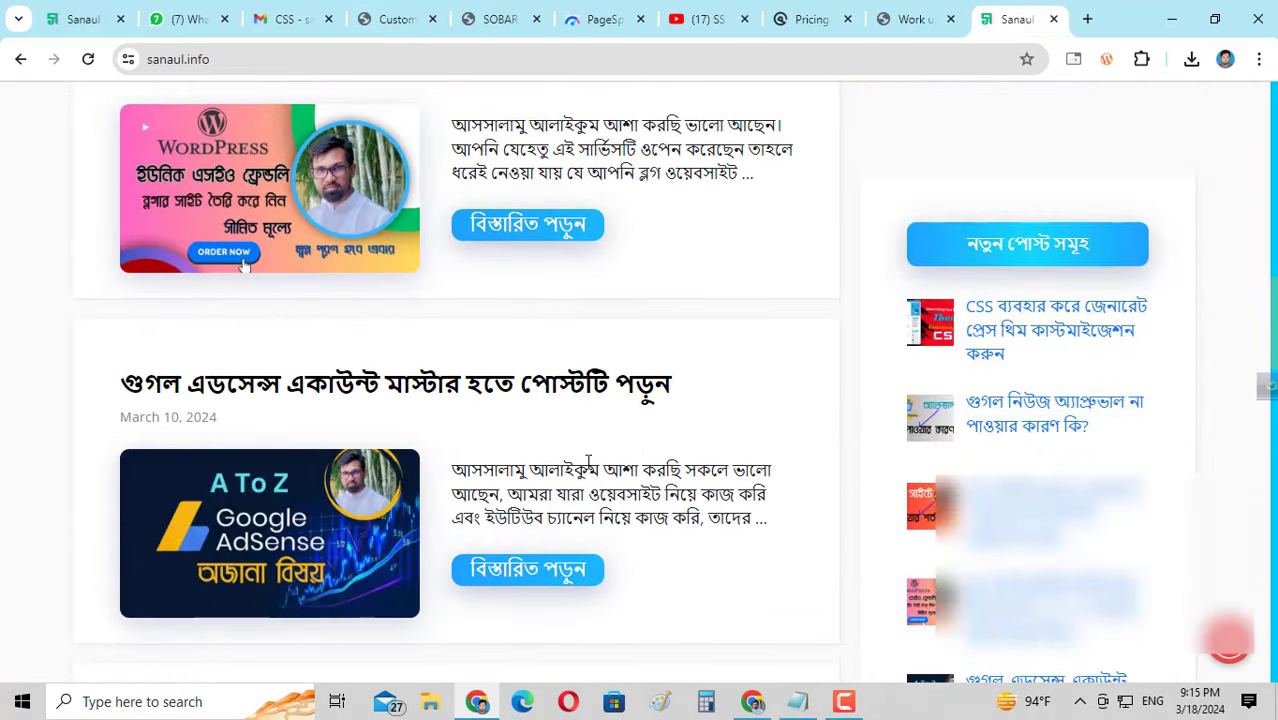
pyautogui.scroll(1, 588, 464)
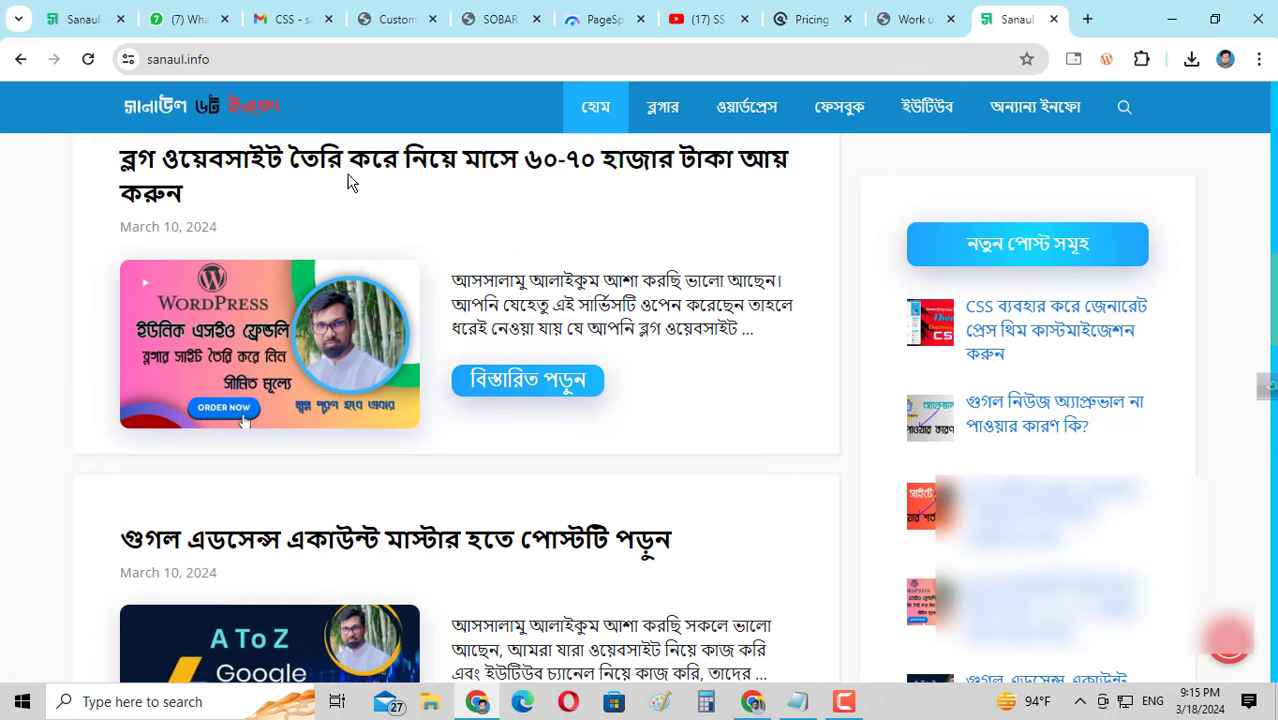
pyautogui.scroll(-3, 1048, 135)
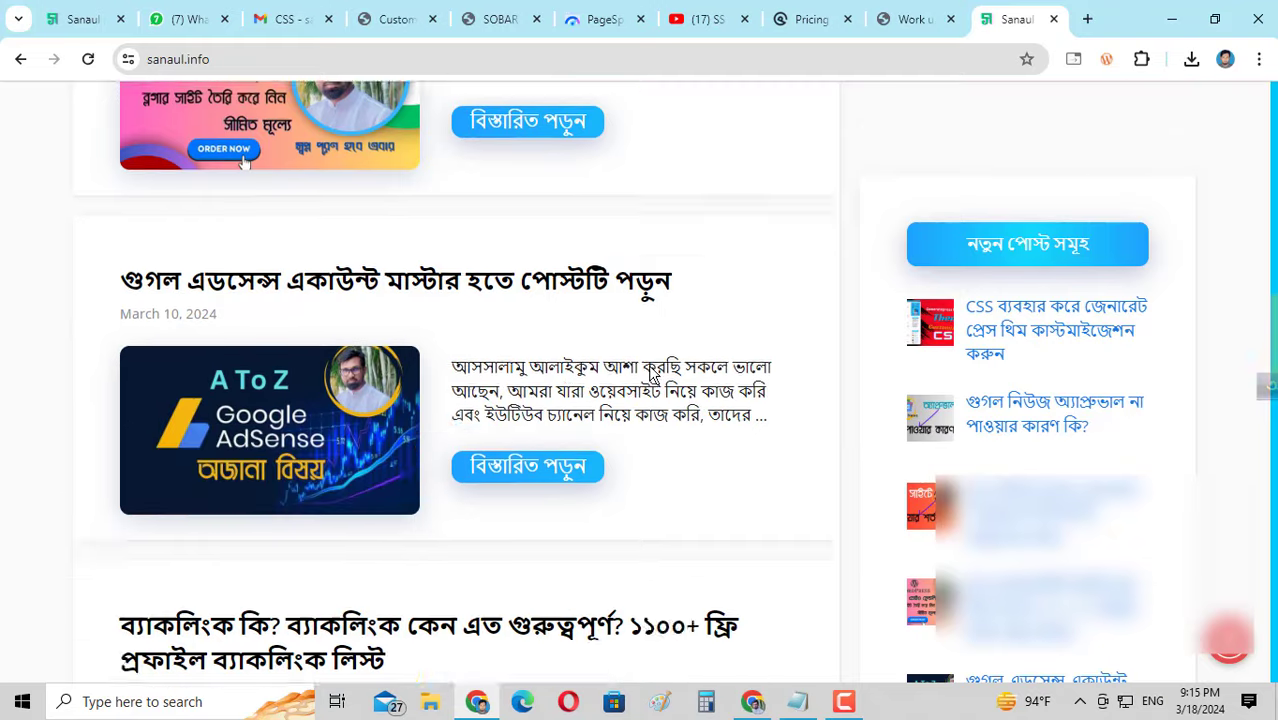
pyautogui.scroll(10, 679, 456)
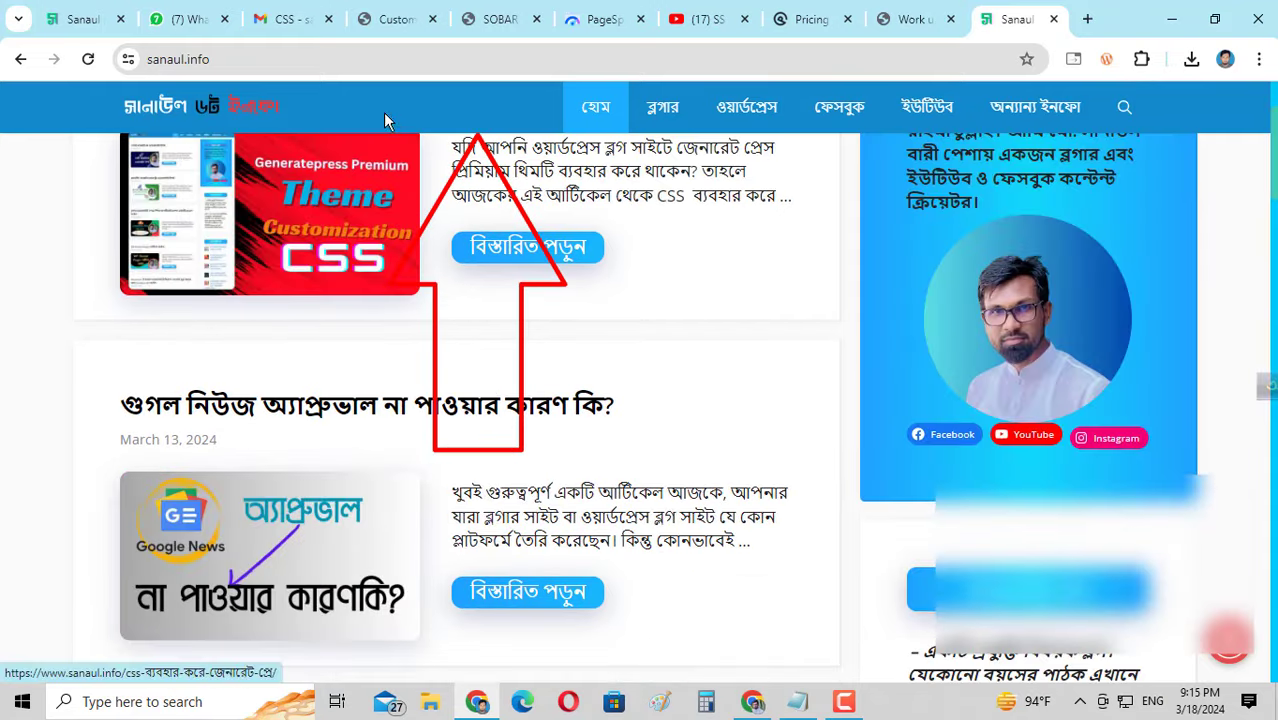
# - Return to the sobaritbd.com customizer and publish the Sticky Navigation settings
pyautogui.click(370, 19)
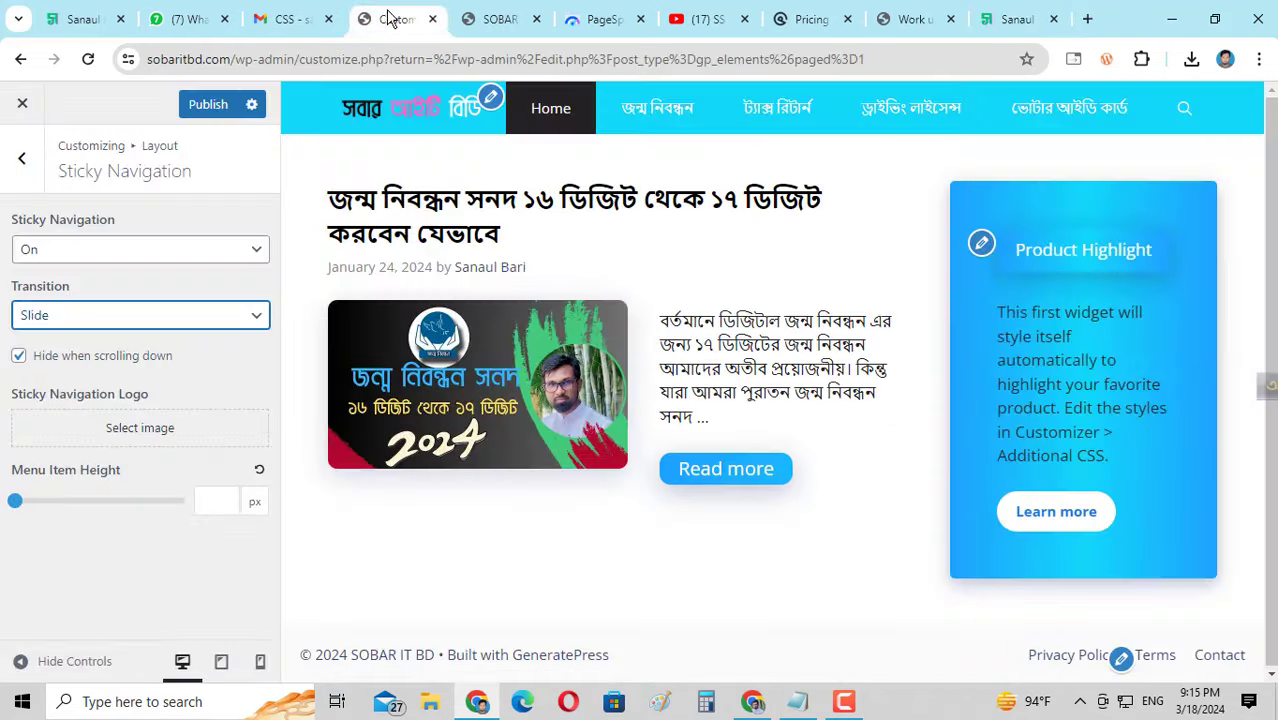
pyautogui.click(207, 106)
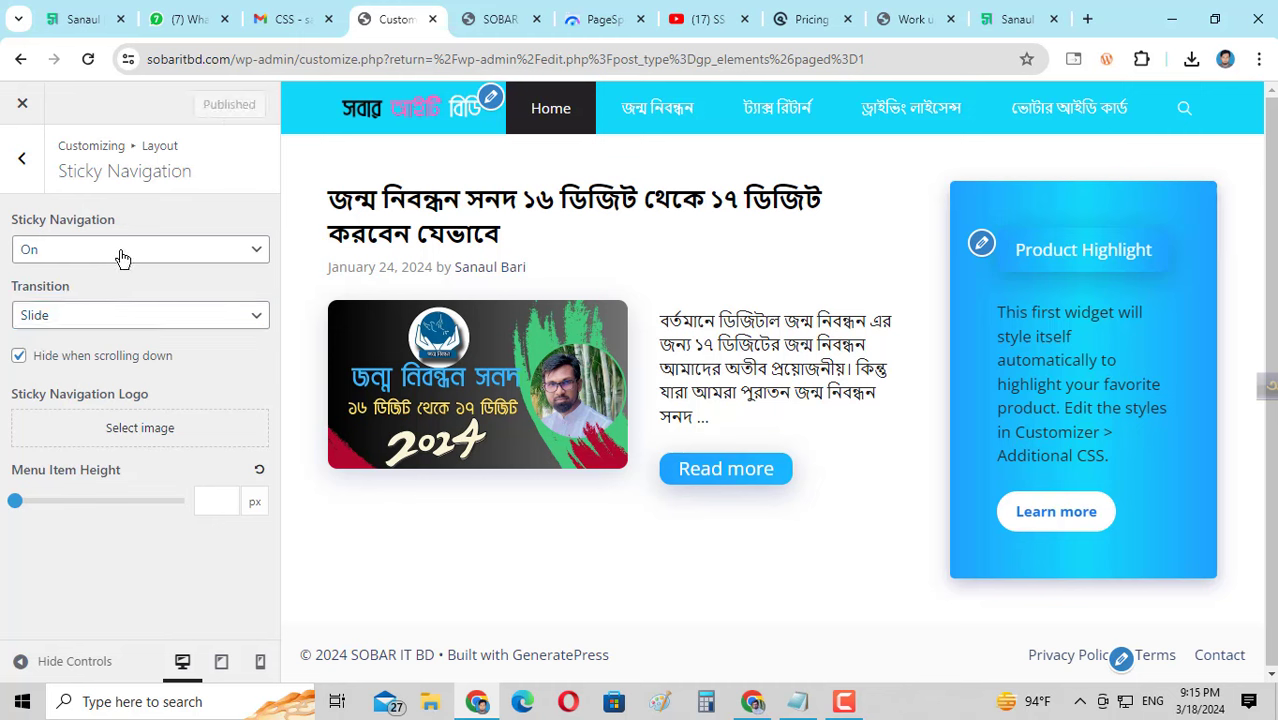
pyautogui.click(23, 160)
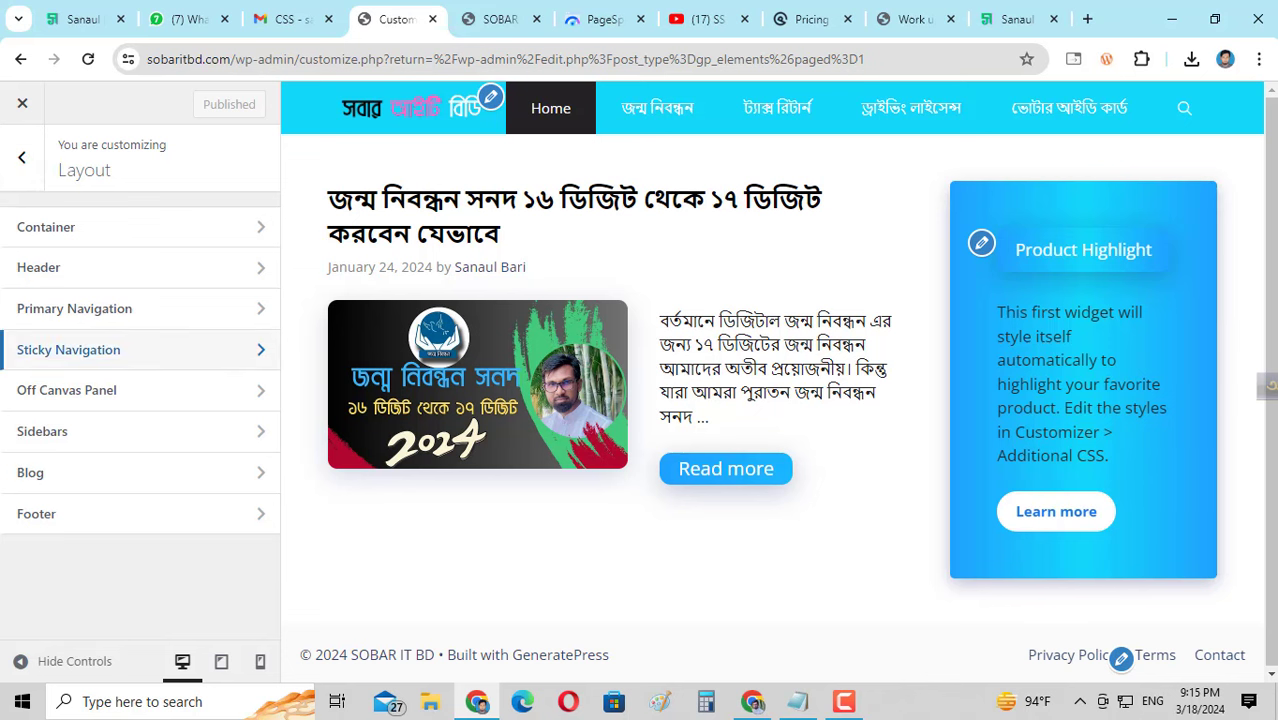
# - Try an Excerpt word count of 18 in the Blog archive settings and restore it to 20
pyautogui.click(75, 485)
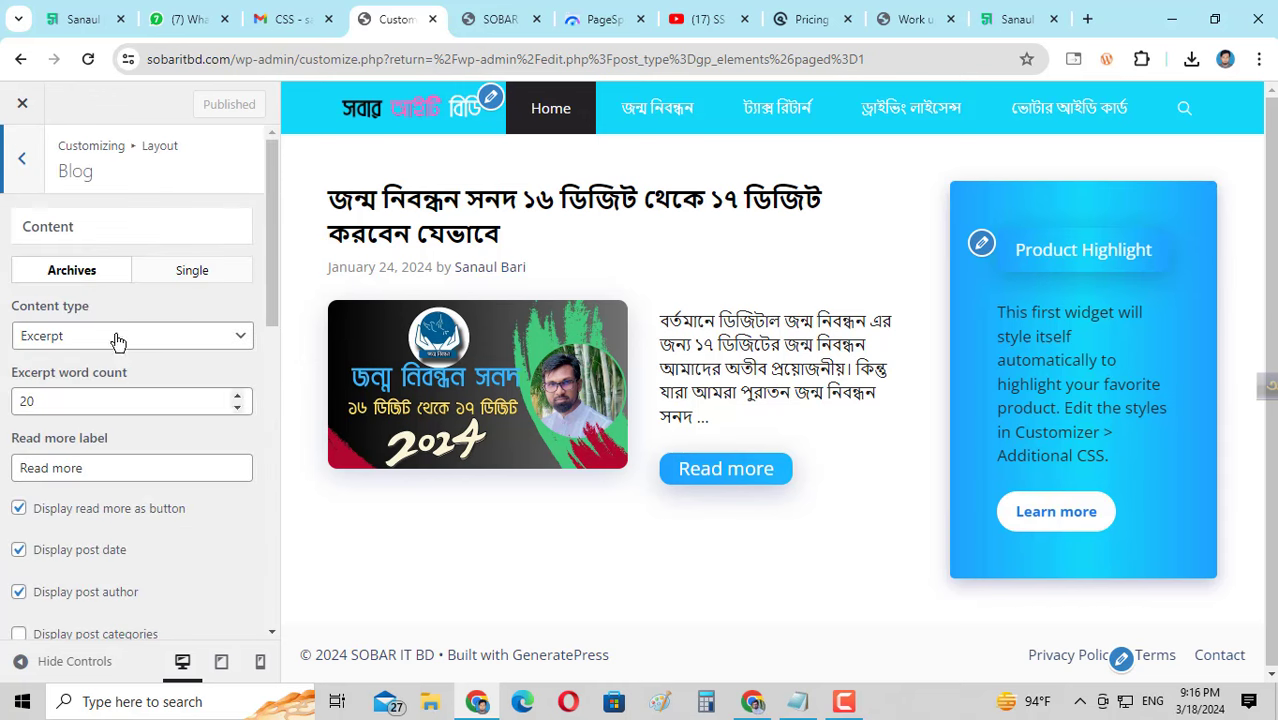
pyautogui.scroll(-2, 121, 333)
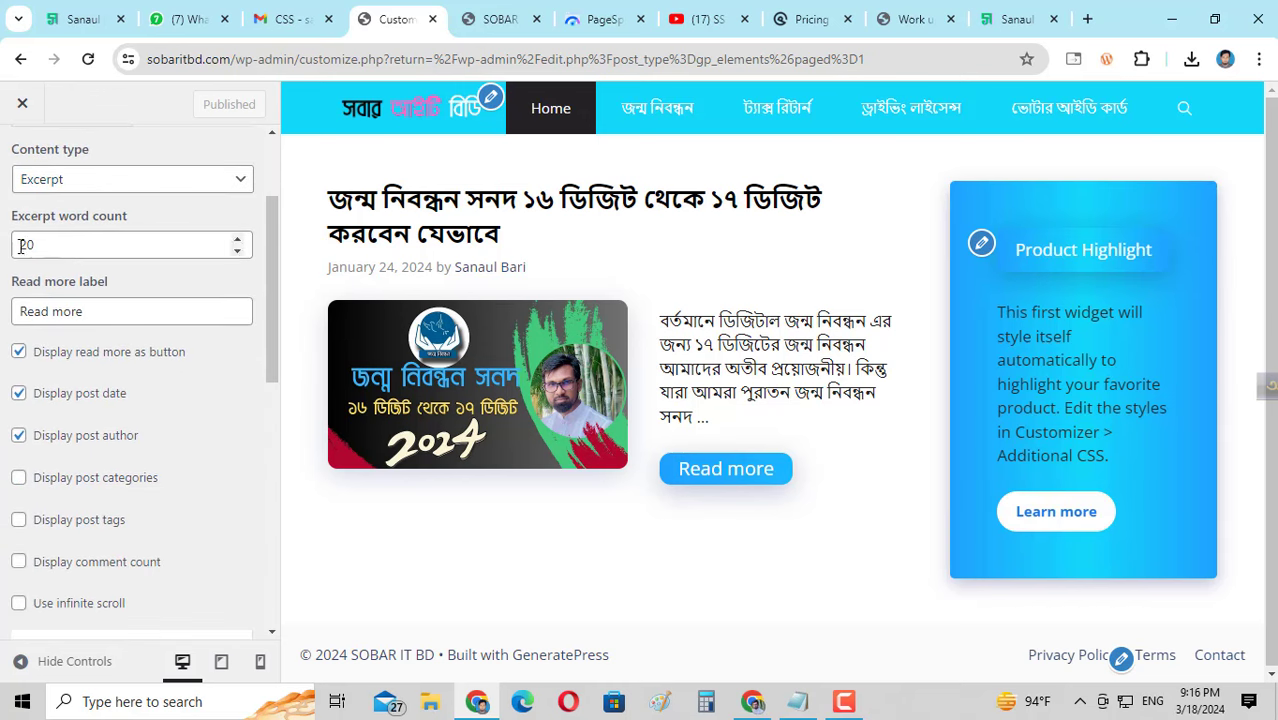
pyautogui.moveTo(52, 242); pyautogui.dragTo(12, 246)
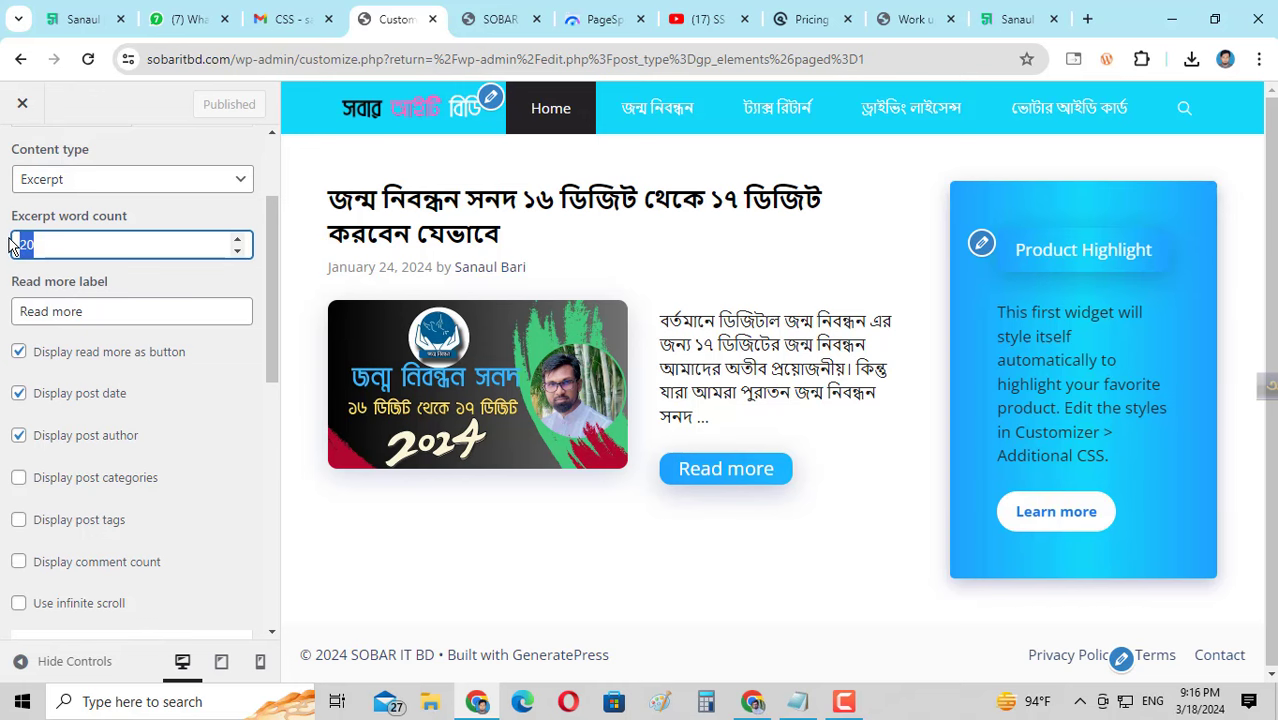
pyautogui.write('18')
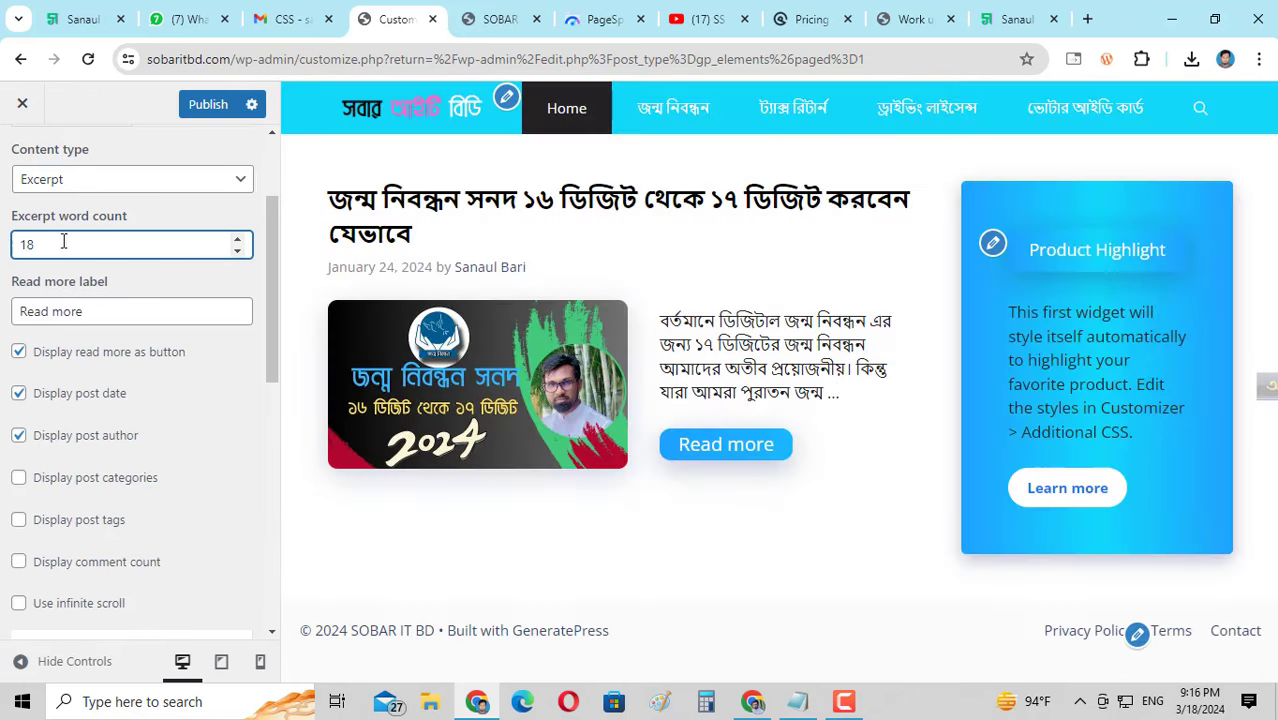
pyautogui.moveTo(37, 248); pyautogui.dragTo(8, 248)
pyautogui.write('20')
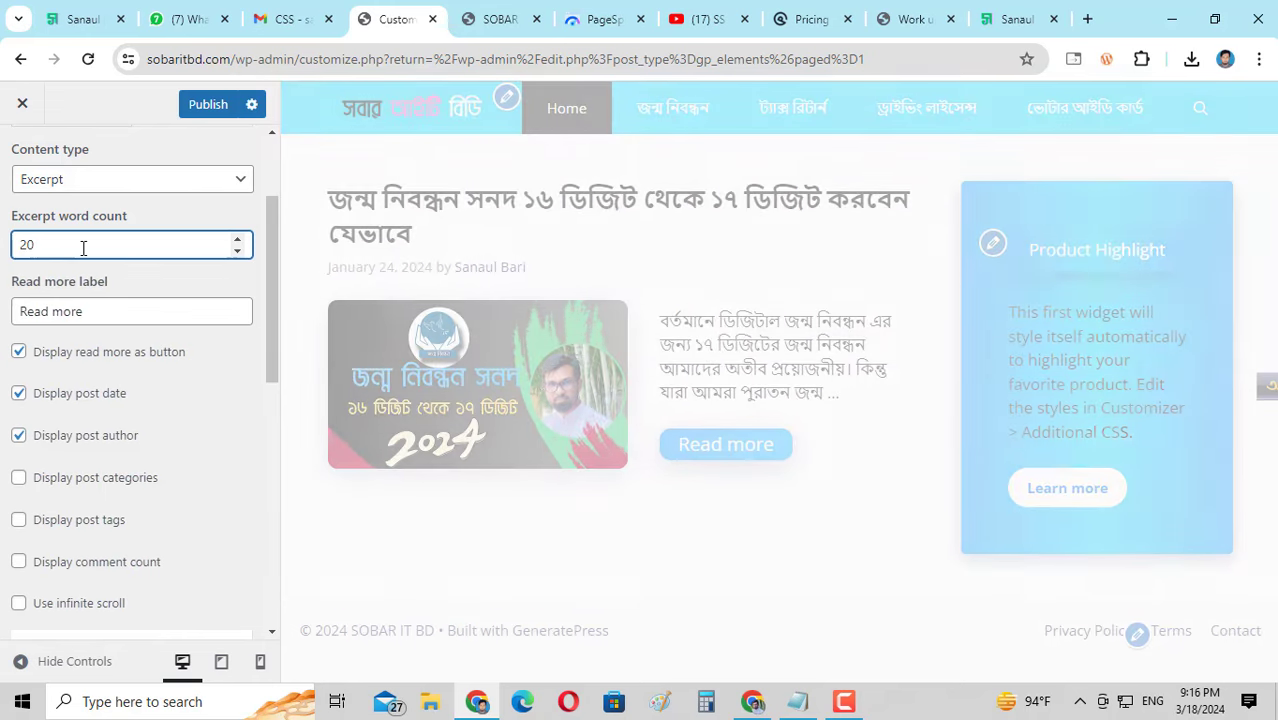
# - Compare the length of the first post's excerpt on the sanaul.info homepage with the customizer preview
pyautogui.click(1015, 19)
pyautogui.scroll(1, 612, 357)
pyautogui.scroll(1, 612, 357)
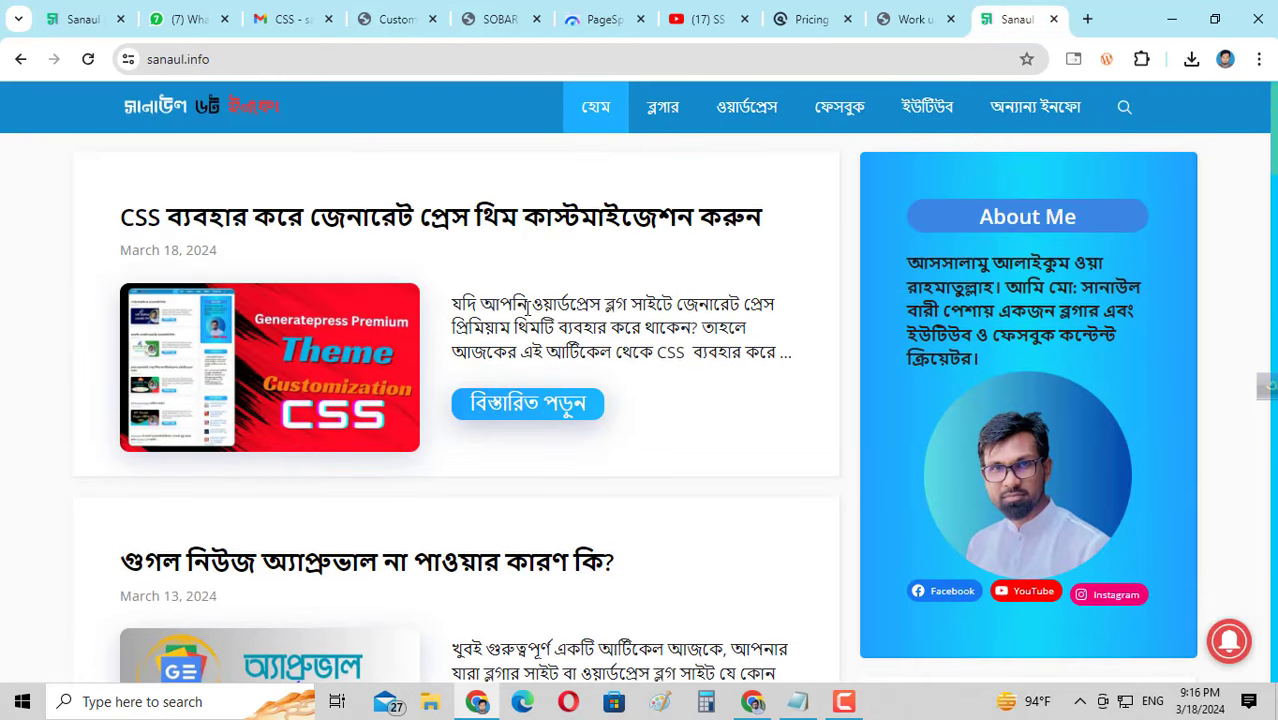
pyautogui.moveTo(452, 304); pyautogui.dragTo(799, 368)
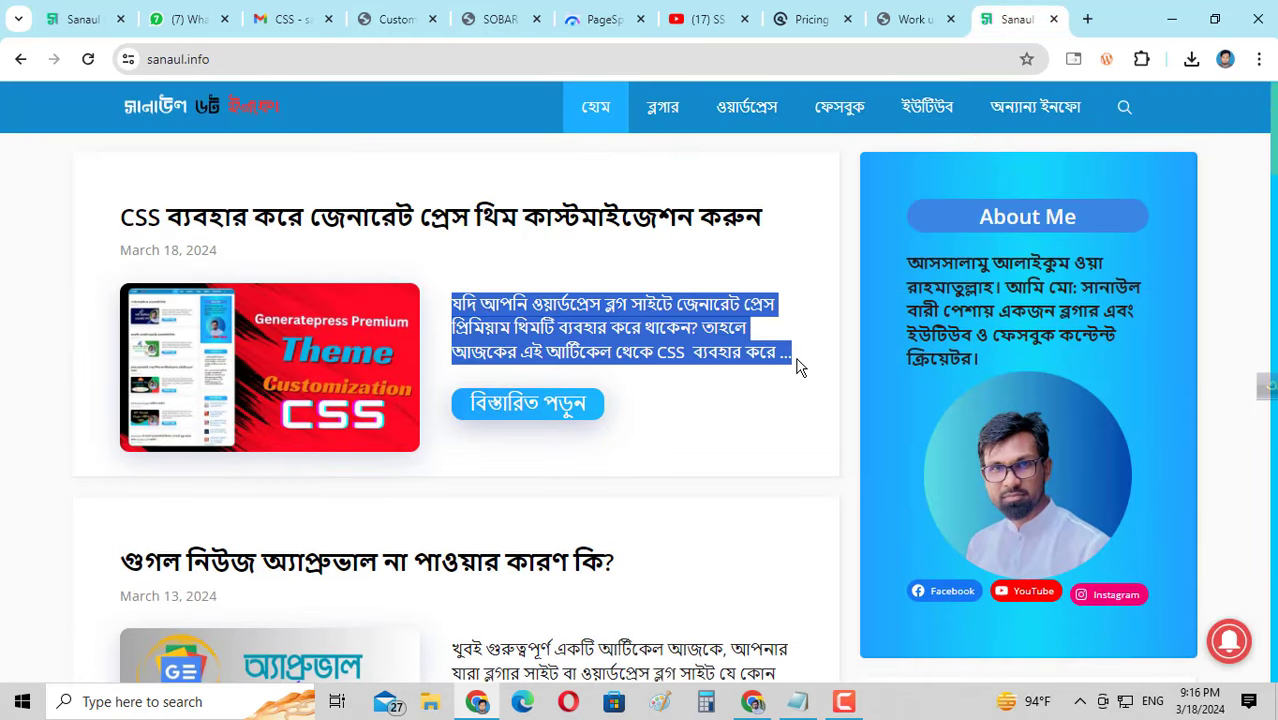
pyautogui.click(393, 19)
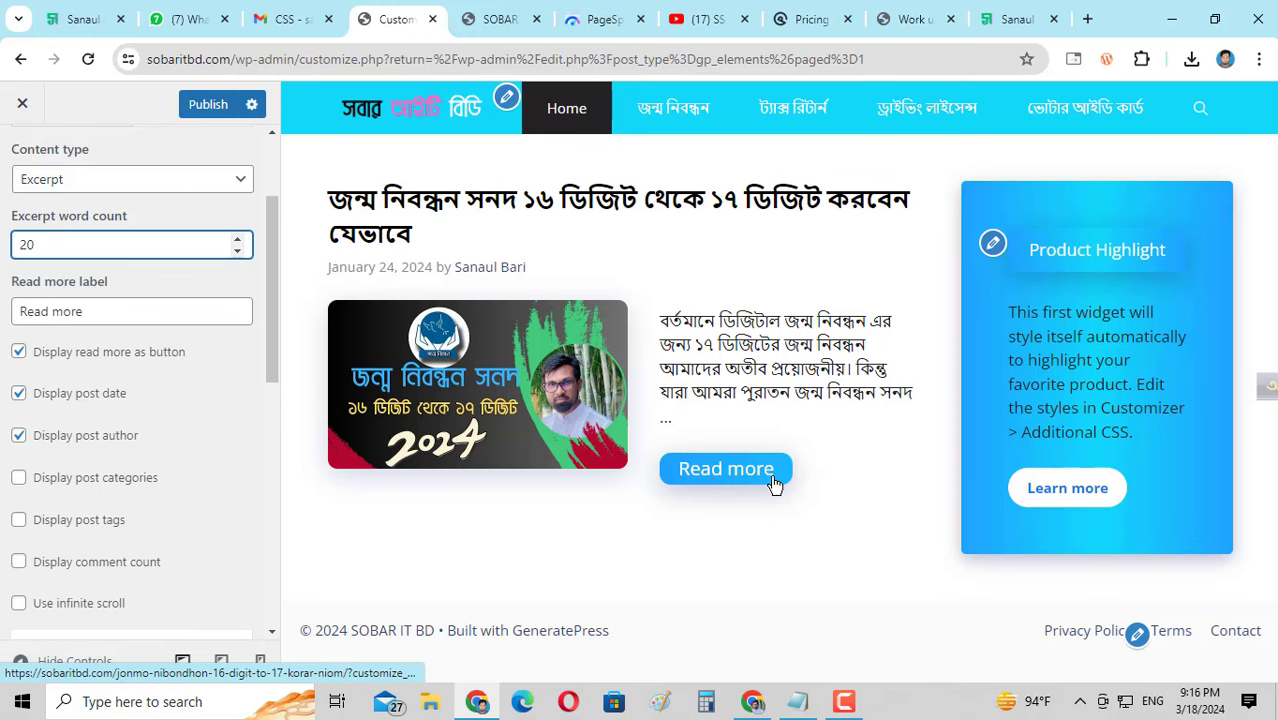
# - Replace the Blog archive's Read more label with "বিস্তারিত পড়ুন", copied from the first post's button on sanaul.info
pyautogui.moveTo(118, 311); pyautogui.dragTo(18, 310)
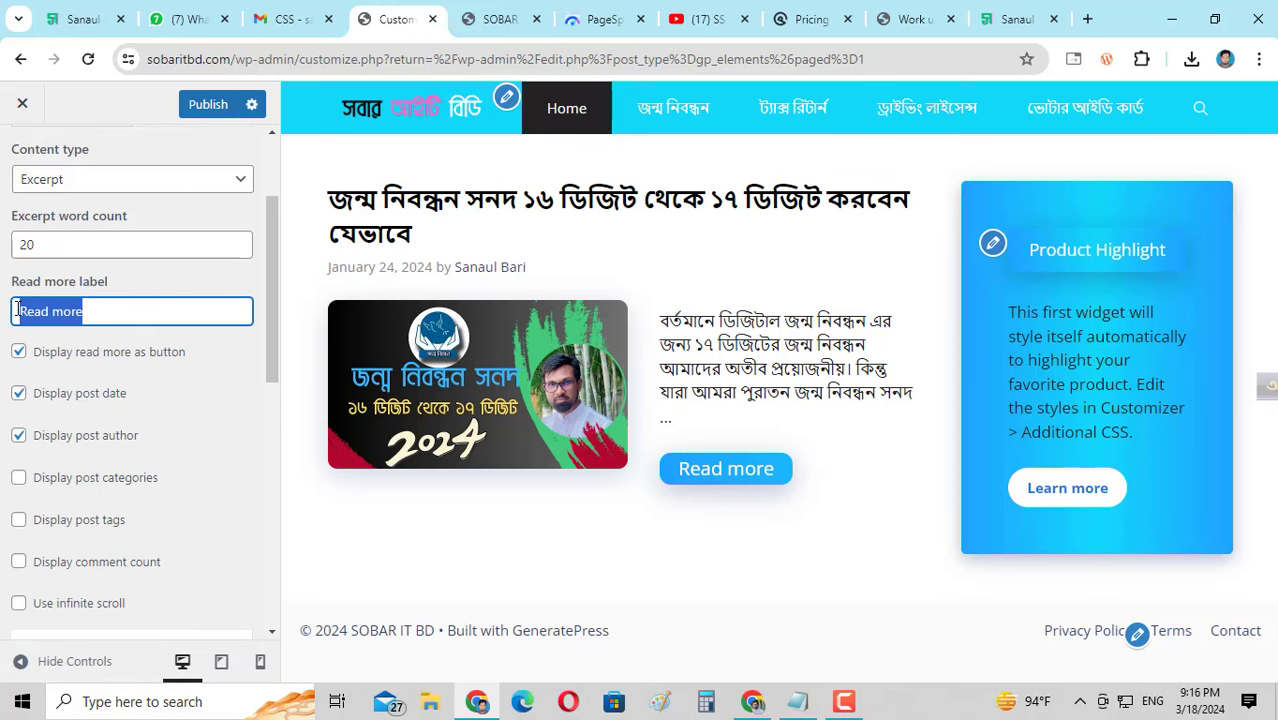
pyautogui.click(1020, 19)
pyautogui.moveTo(470, 406); pyautogui.dragTo(704, 408)
pyautogui.moveTo(590, 404); pyautogui.dragTo(472, 402)
pyautogui.rightClick(494, 400)
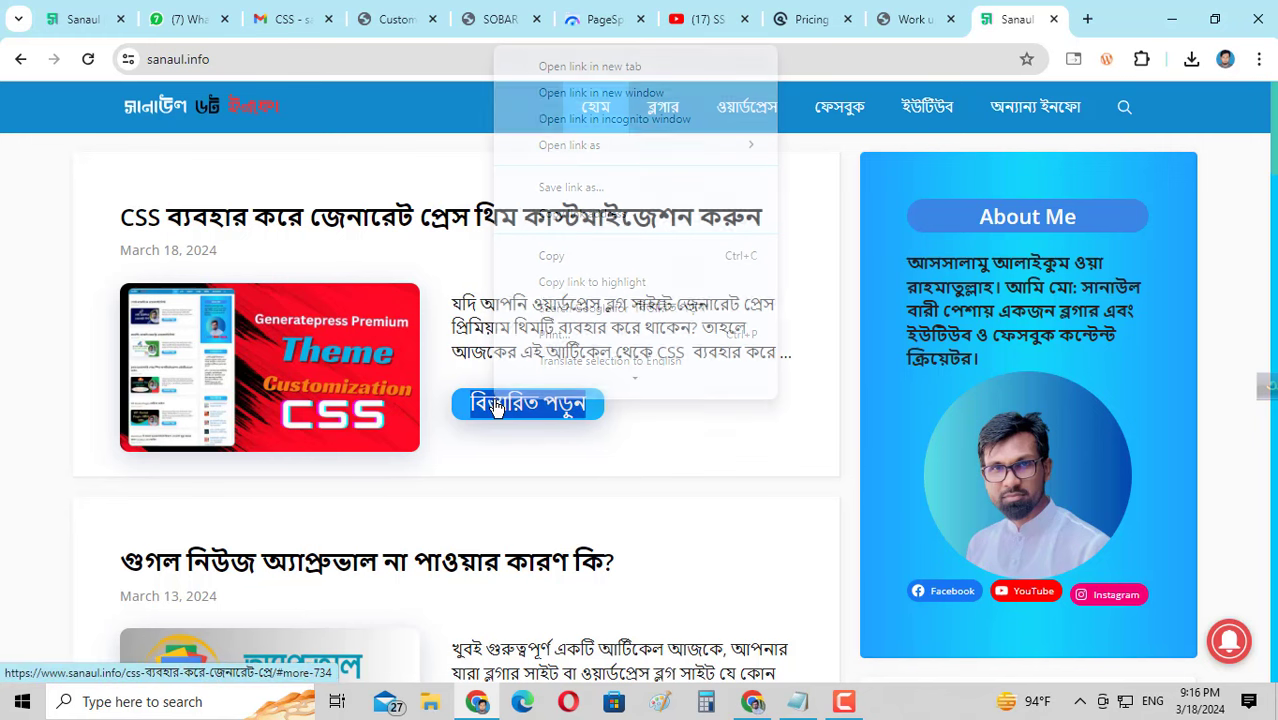
pyautogui.click(566, 272)
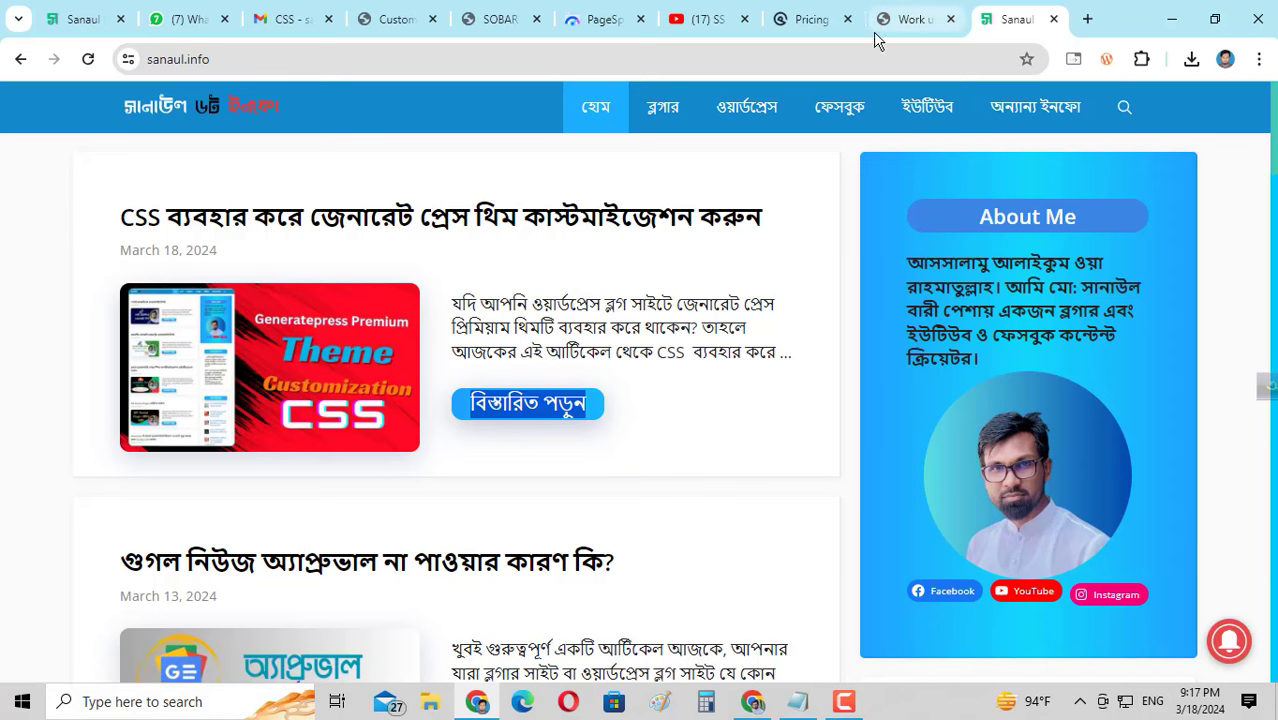
pyautogui.click(383, 12)
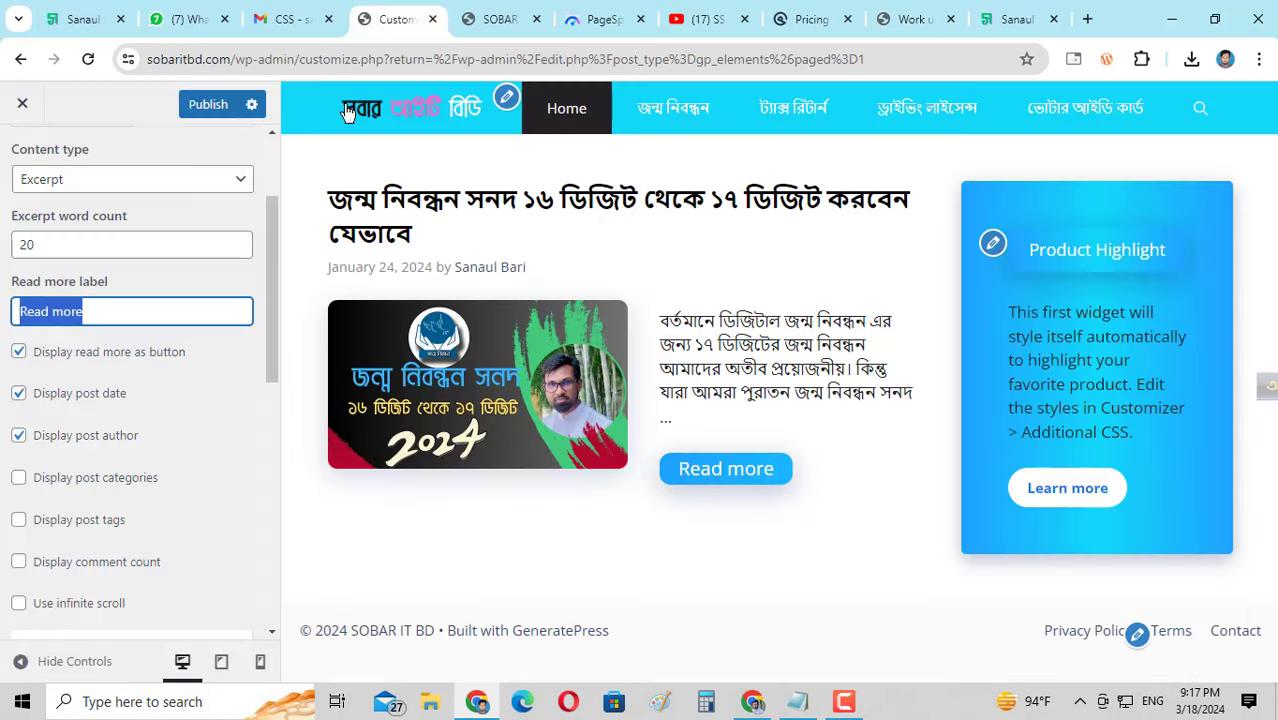
pyautogui.rightClick(44, 310)
pyautogui.click(126, 421)
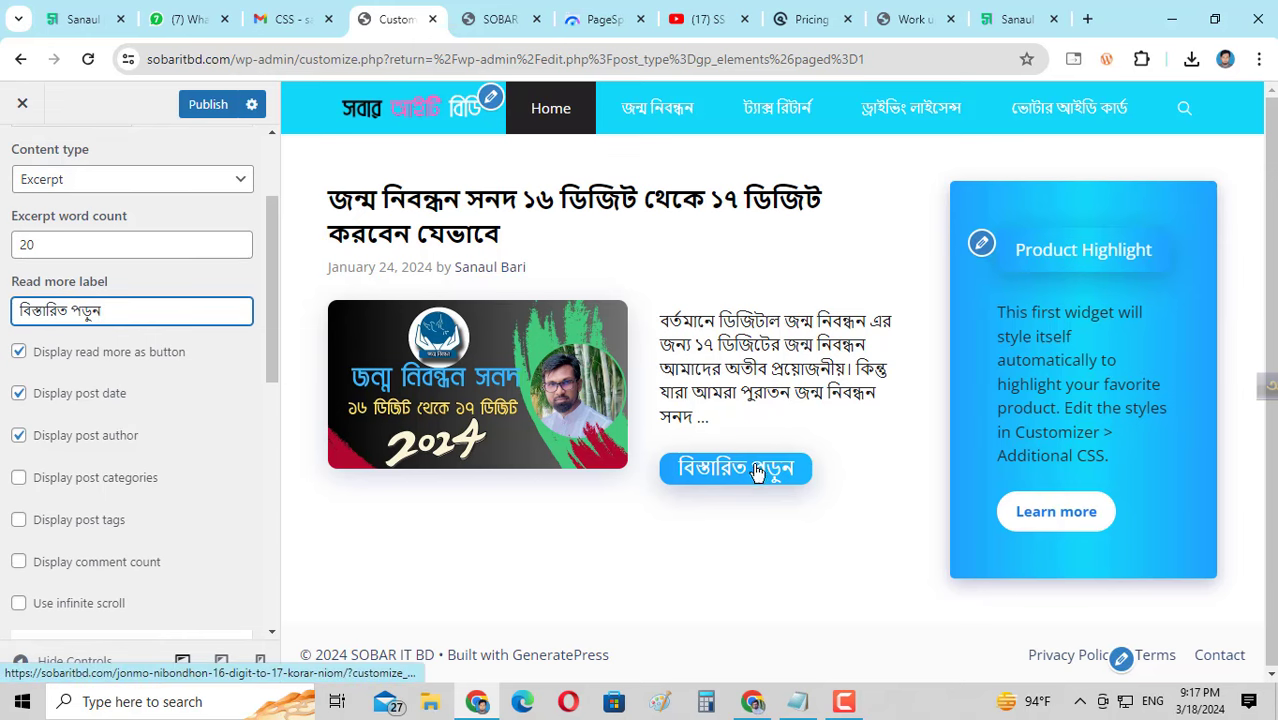
# - Review the remaining Blog settings, including Featured Images and Columns, and publish the changed Read more label
pyautogui.scroll(-5, 197, 427)
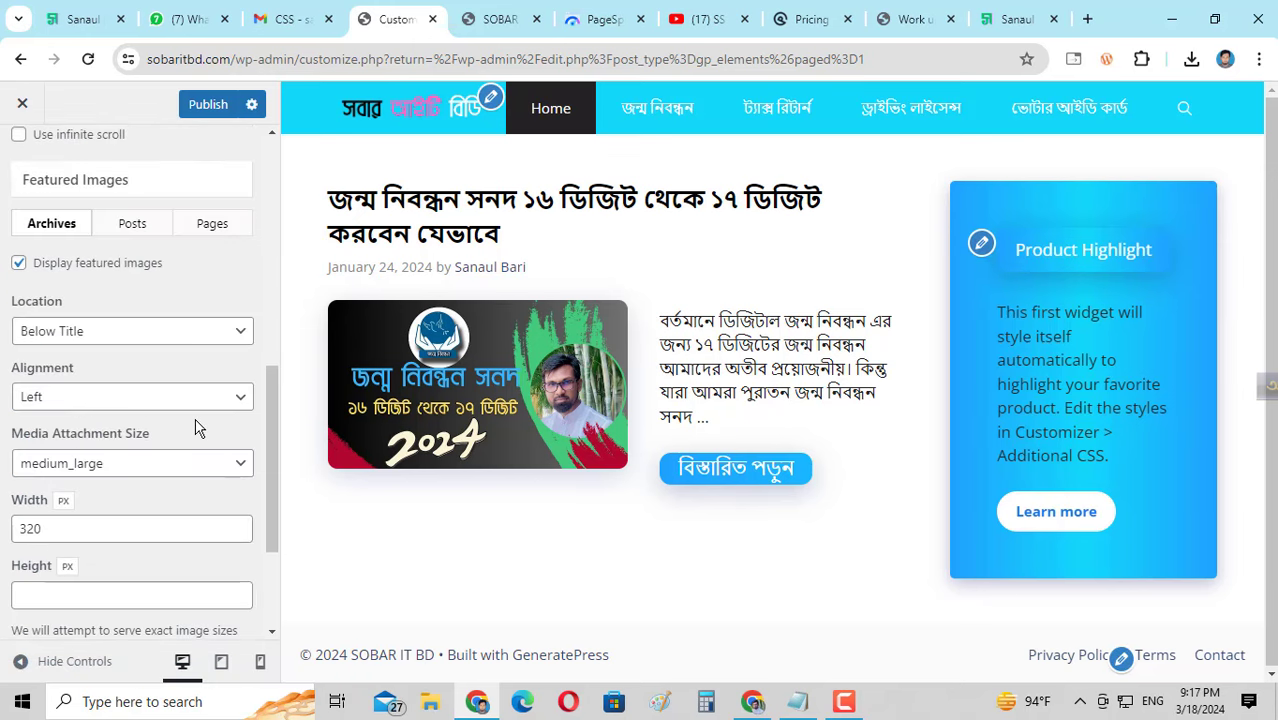
pyautogui.scroll(-2, 197, 427)
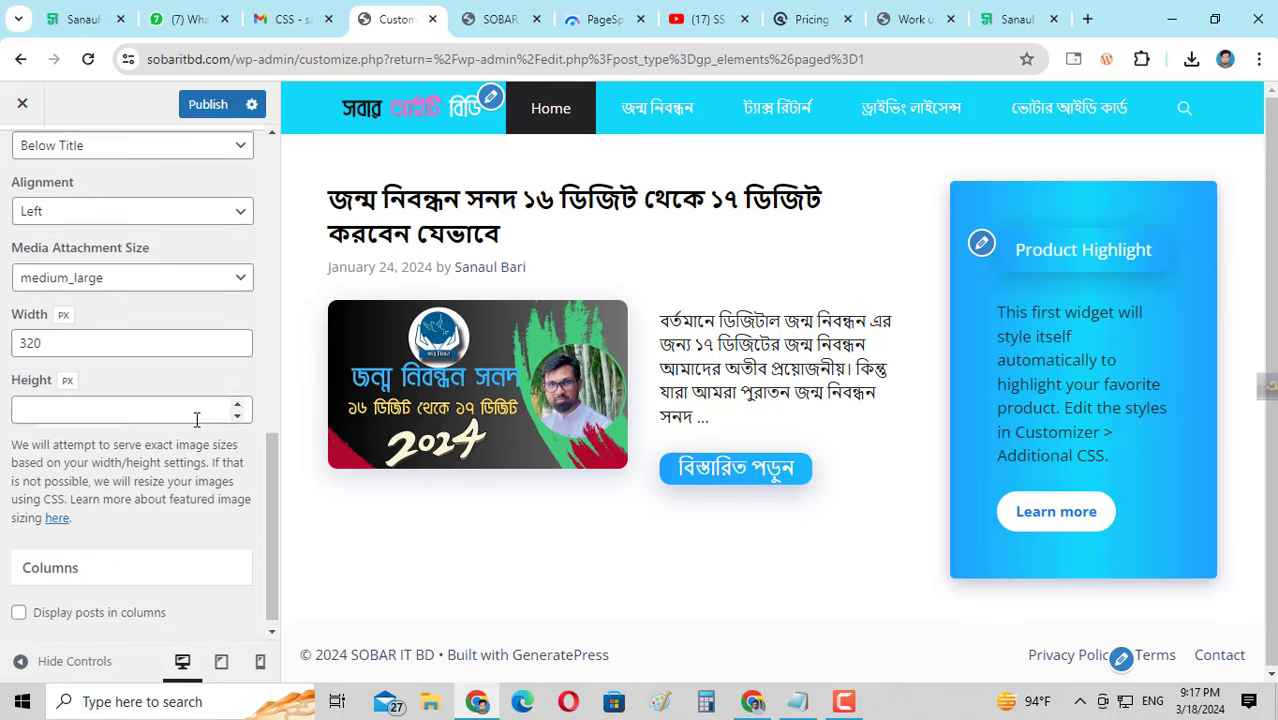
pyautogui.scroll(6, 197, 427)
pyautogui.click(208, 104)
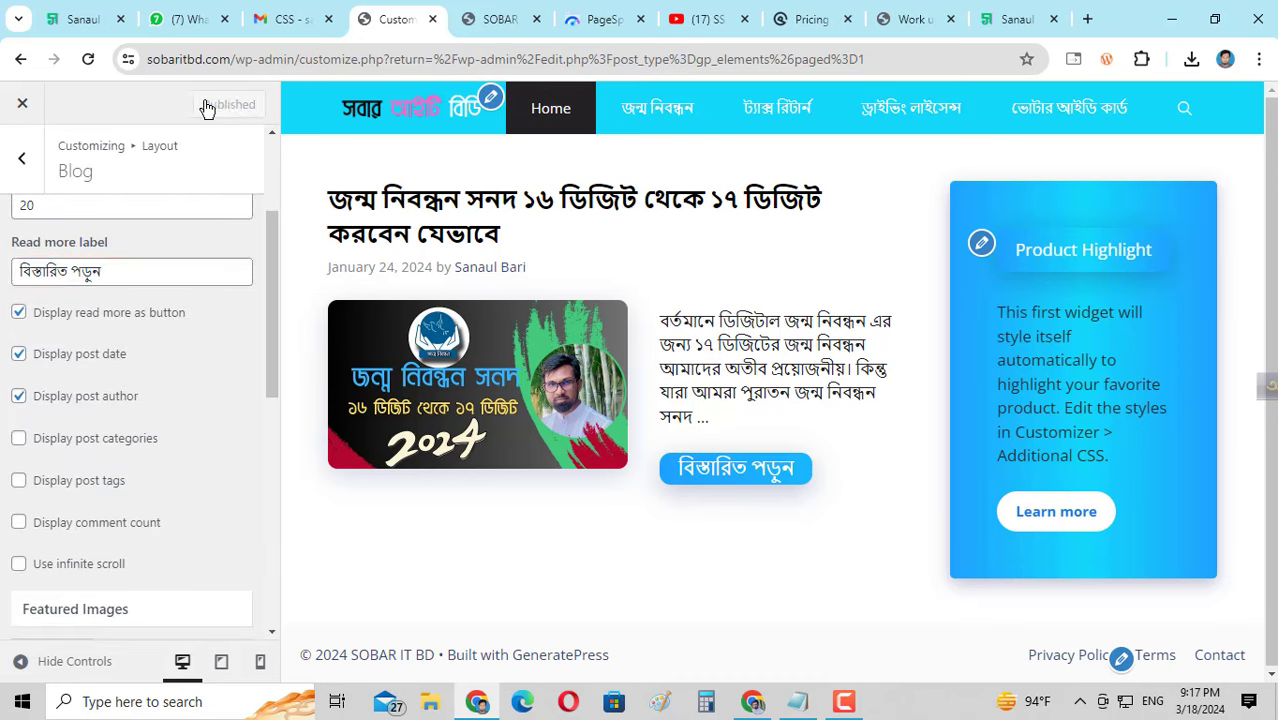
# - Set the Primary Navigation background color to a slightly transparent medium blue in the Colors settings and publish it
pyautogui.click(24, 158)
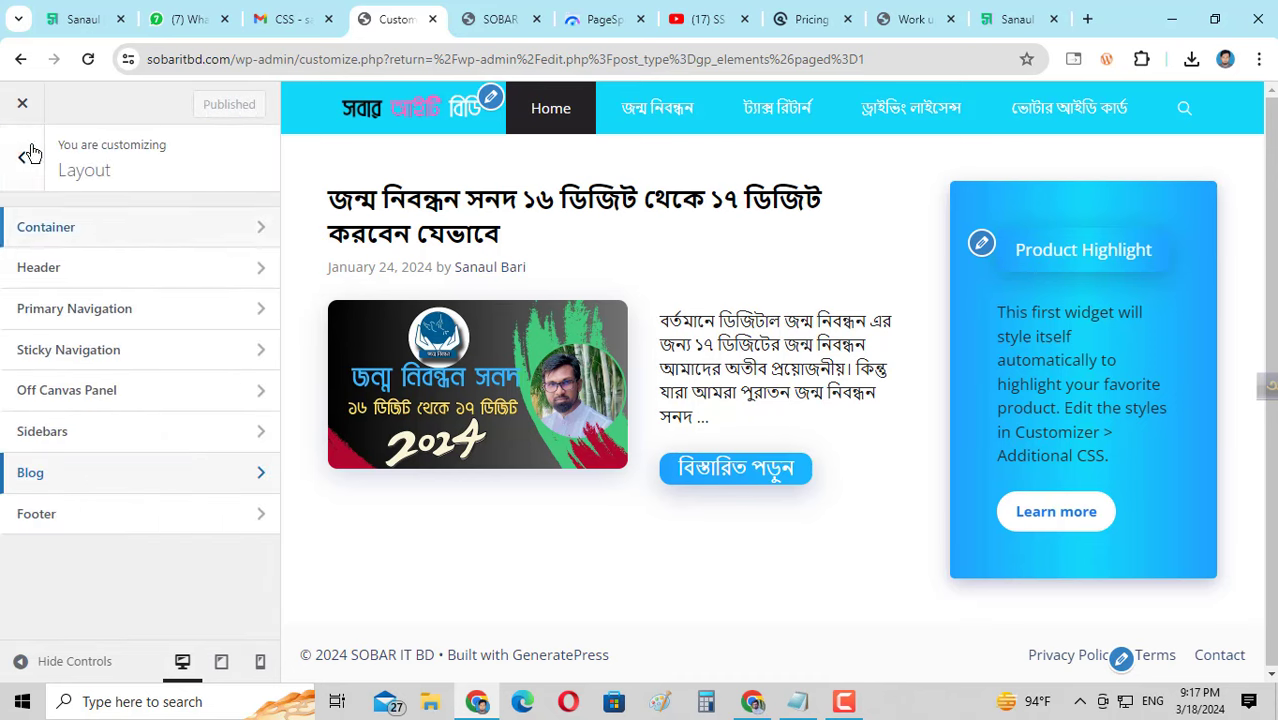
pyautogui.click(26, 160)
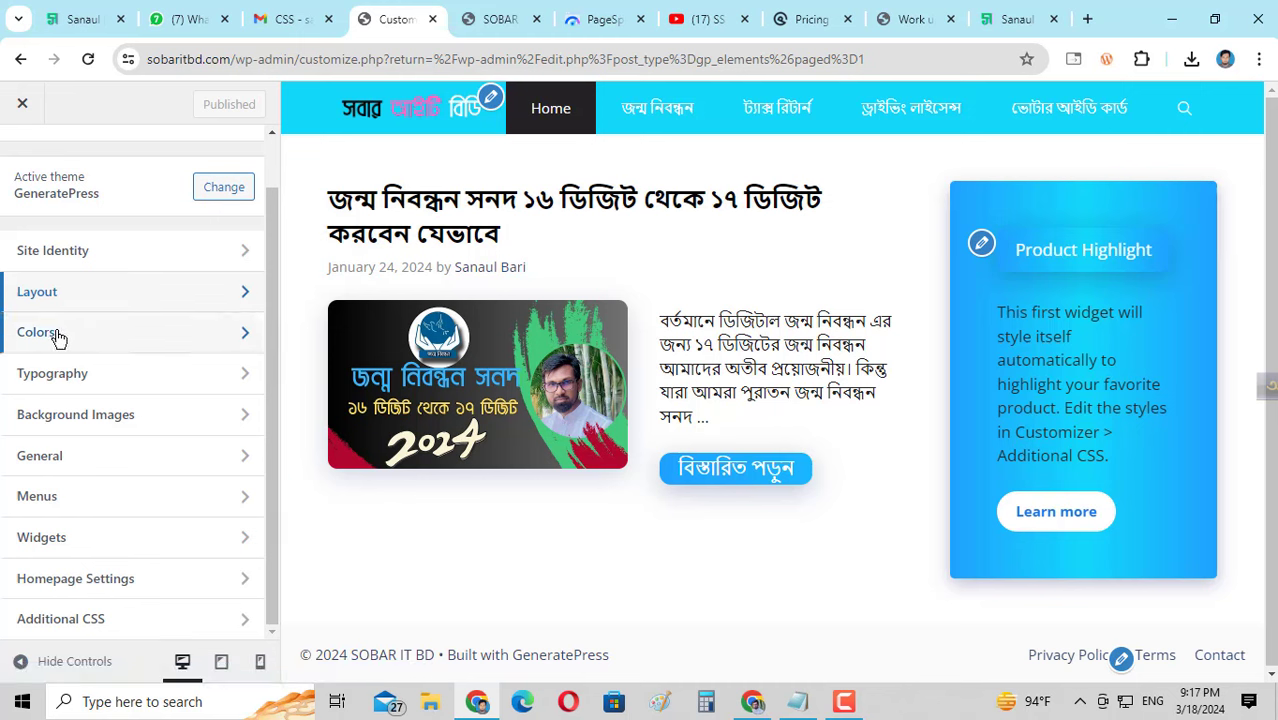
pyautogui.click(190, 335)
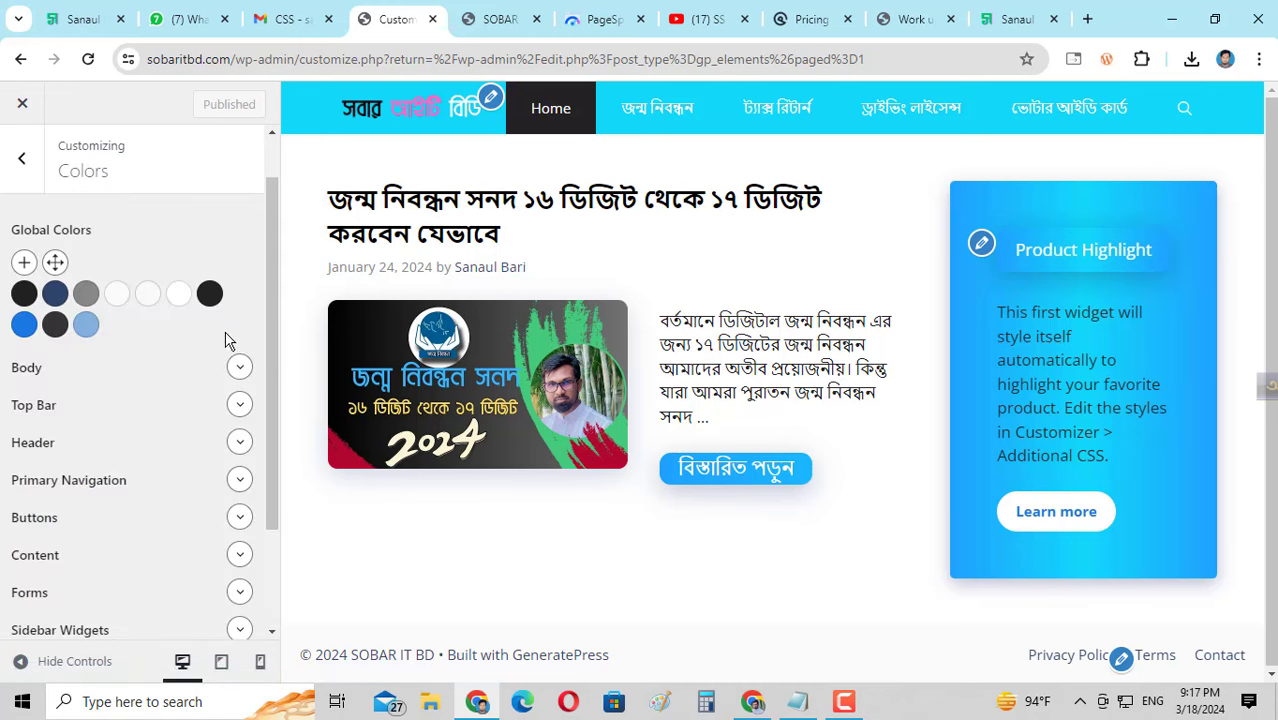
pyautogui.scroll(-2, 145, 418)
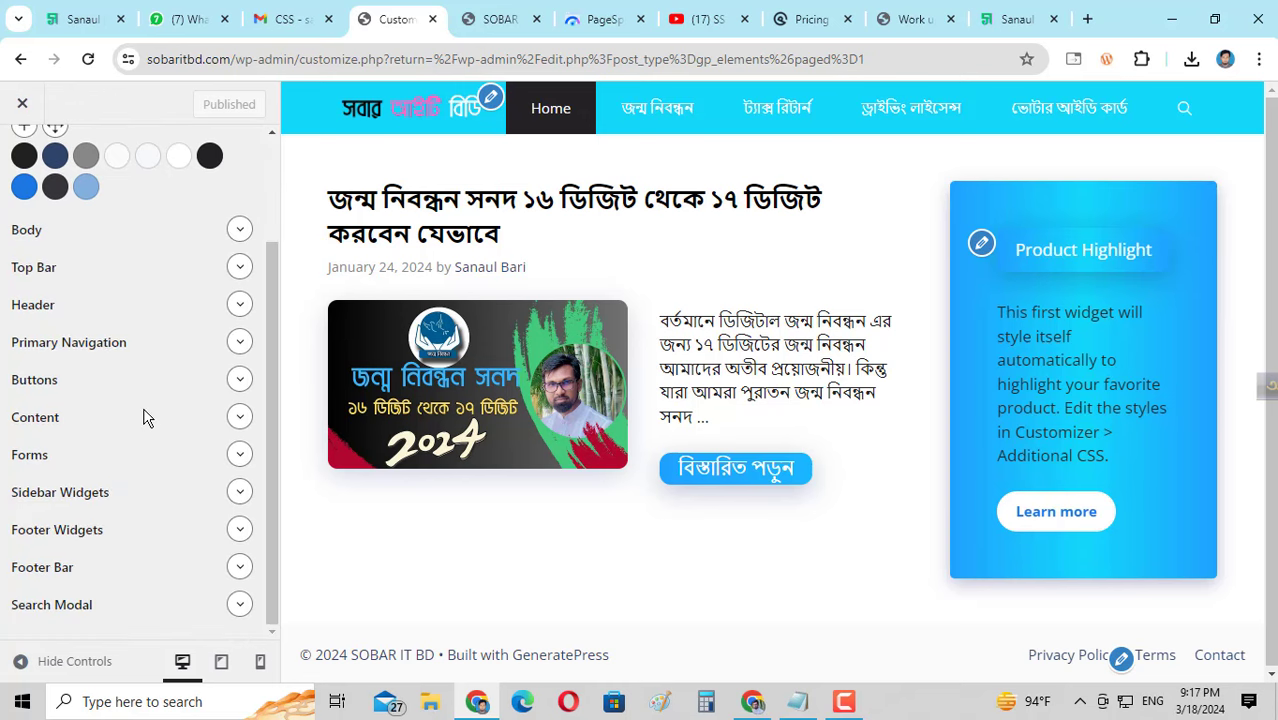
pyautogui.click(240, 343)
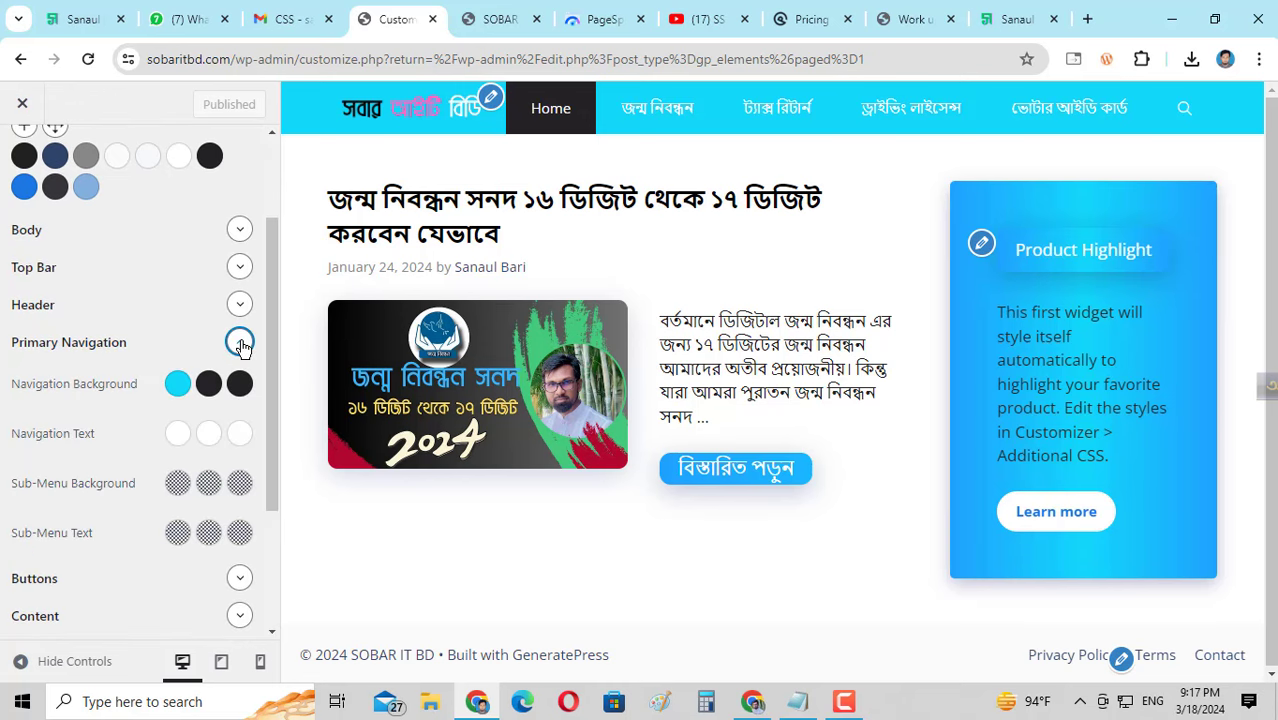
pyautogui.click(180, 389)
pyautogui.moveTo(205, 257); pyautogui.dragTo(197, 187)
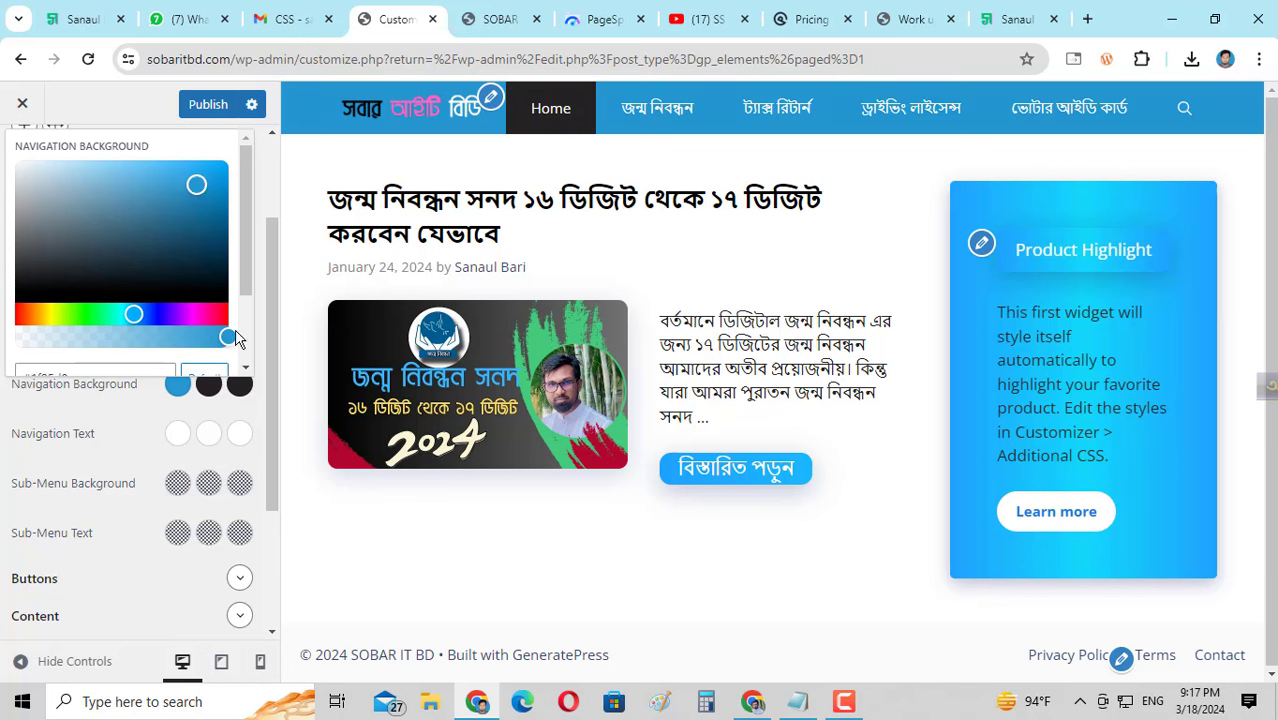
pyautogui.click(206, 337)
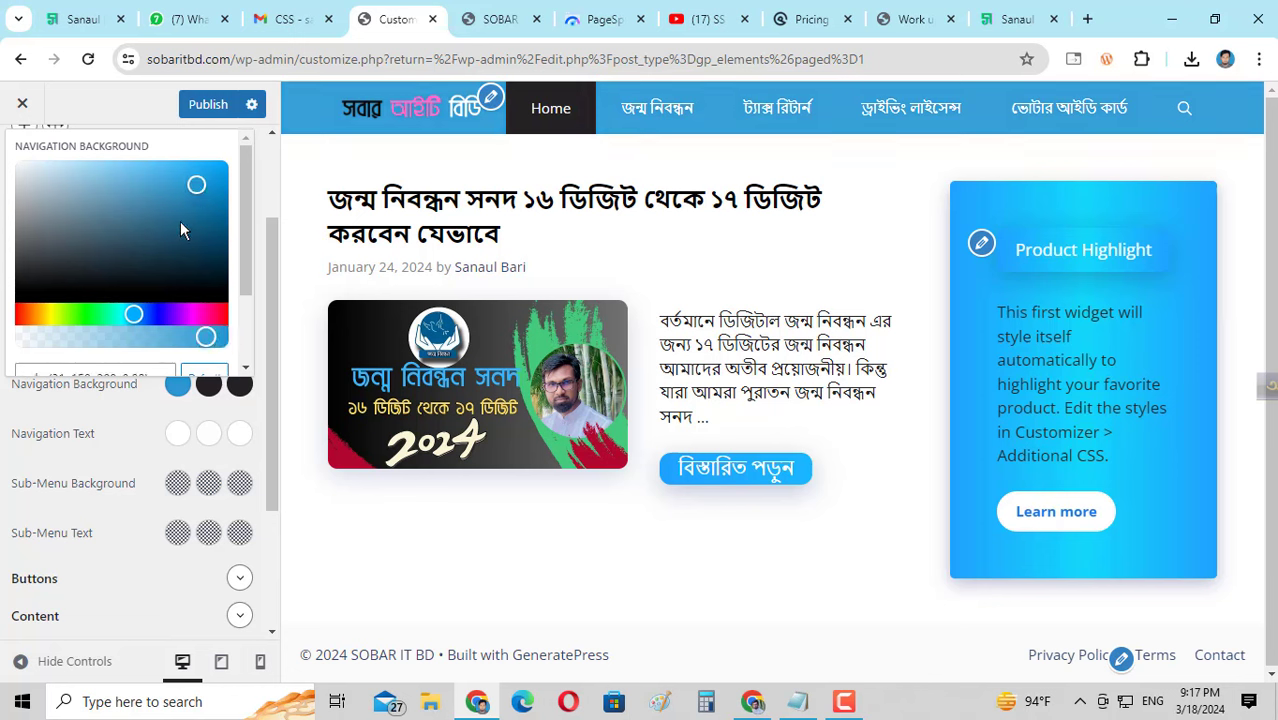
pyautogui.click(219, 104)
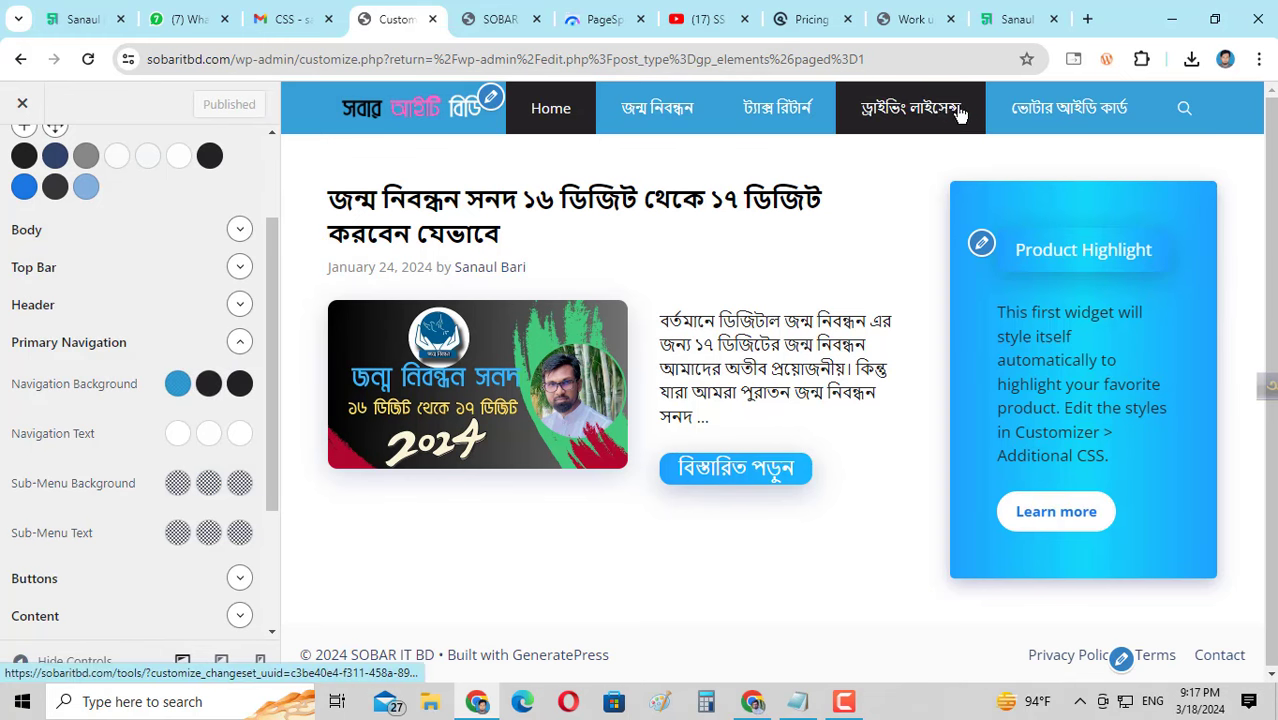
# - Set the Primary Navigation background hover color to purple and publish the change
pyautogui.click(208, 383)
pyautogui.click(197, 198)
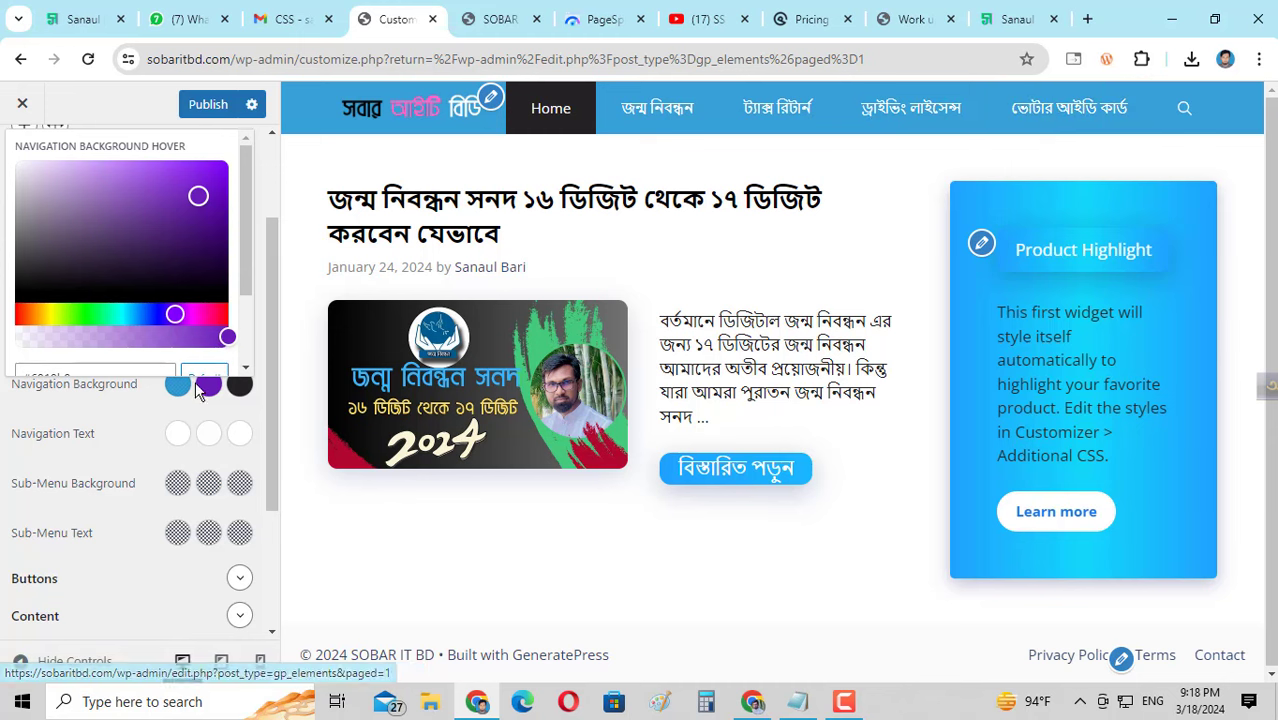
pyautogui.click(209, 106)
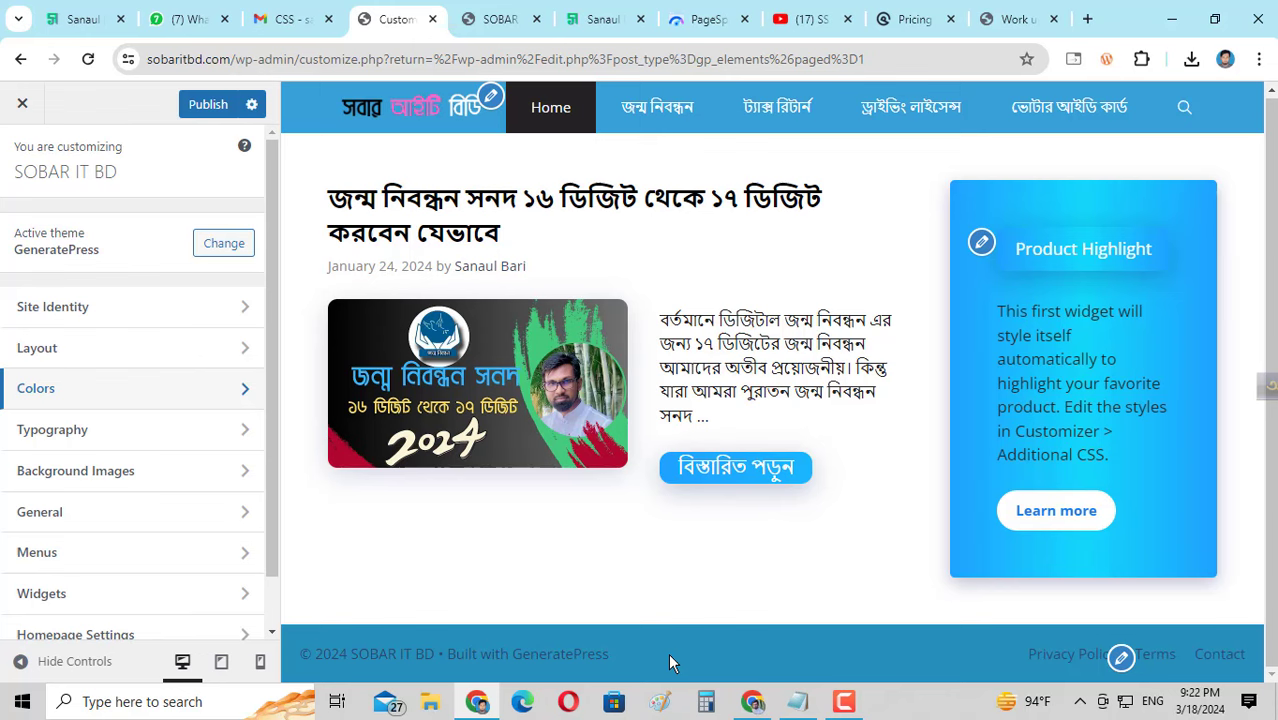
# - Try several Footer Bar background colors, settle on cyan #0fc3e3, and publish the change
pyautogui.click(25, 392)
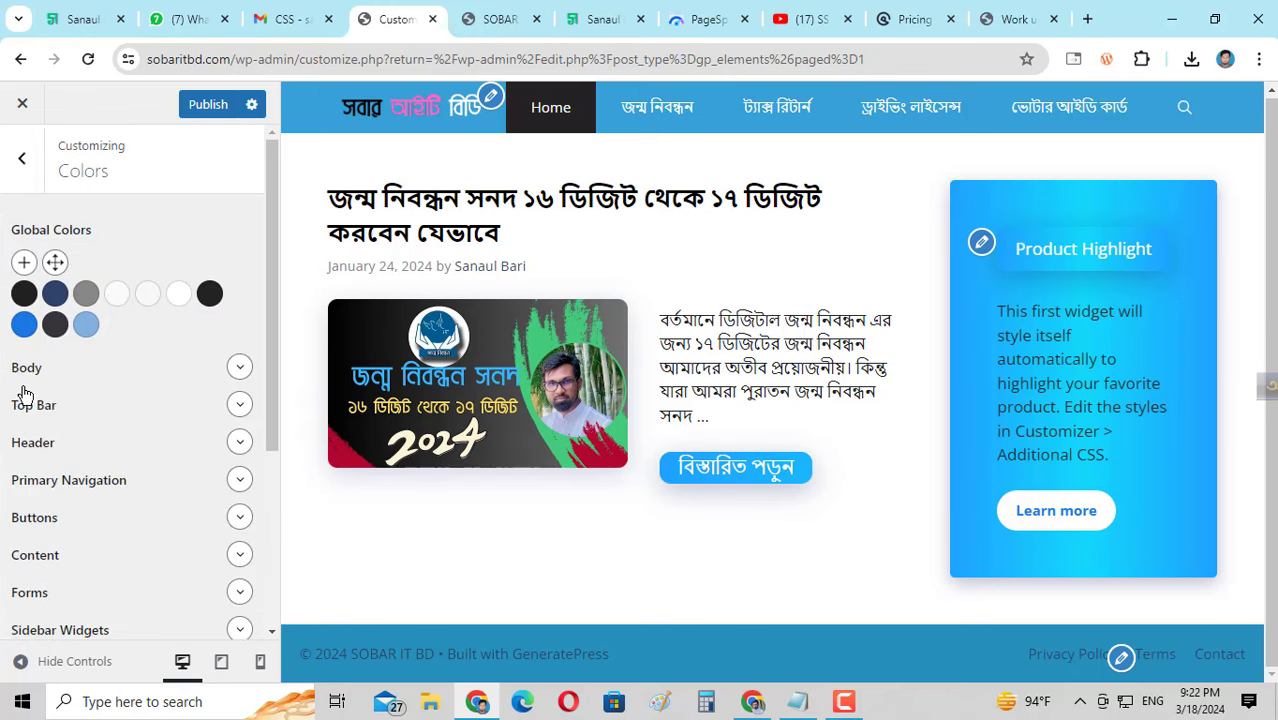
pyautogui.scroll(-3, 148, 448)
pyautogui.click(147, 430)
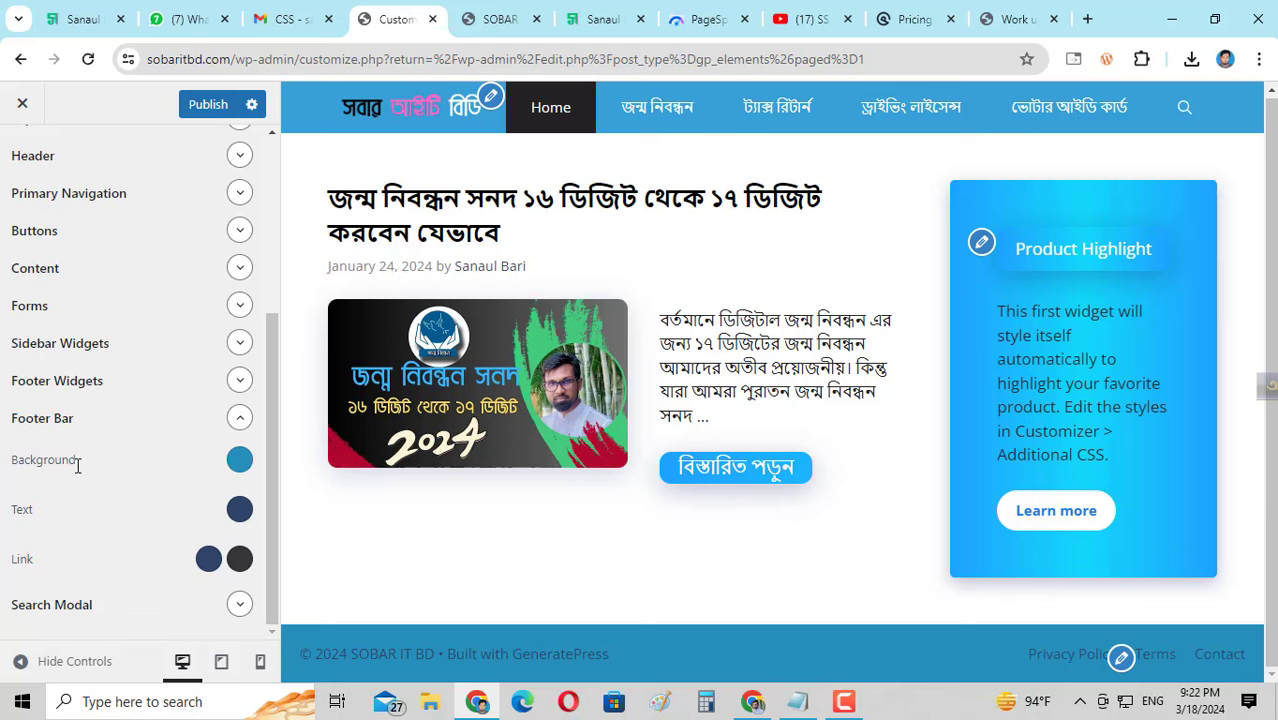
pyautogui.click(240, 459)
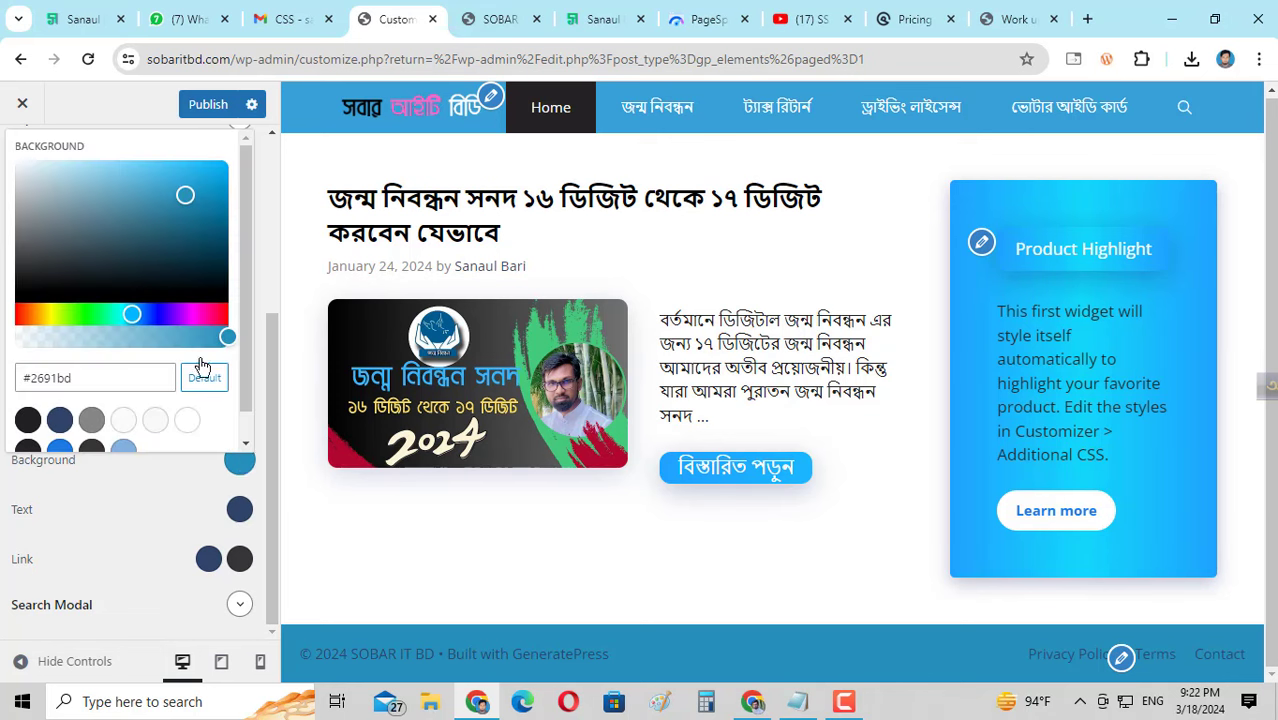
pyautogui.moveTo(184, 195); pyautogui.dragTo(126, 277)
pyautogui.moveTo(200, 314); pyautogui.dragTo(204, 314)
pyautogui.moveTo(197, 266); pyautogui.dragTo(145, 262)
pyautogui.click(130, 314)
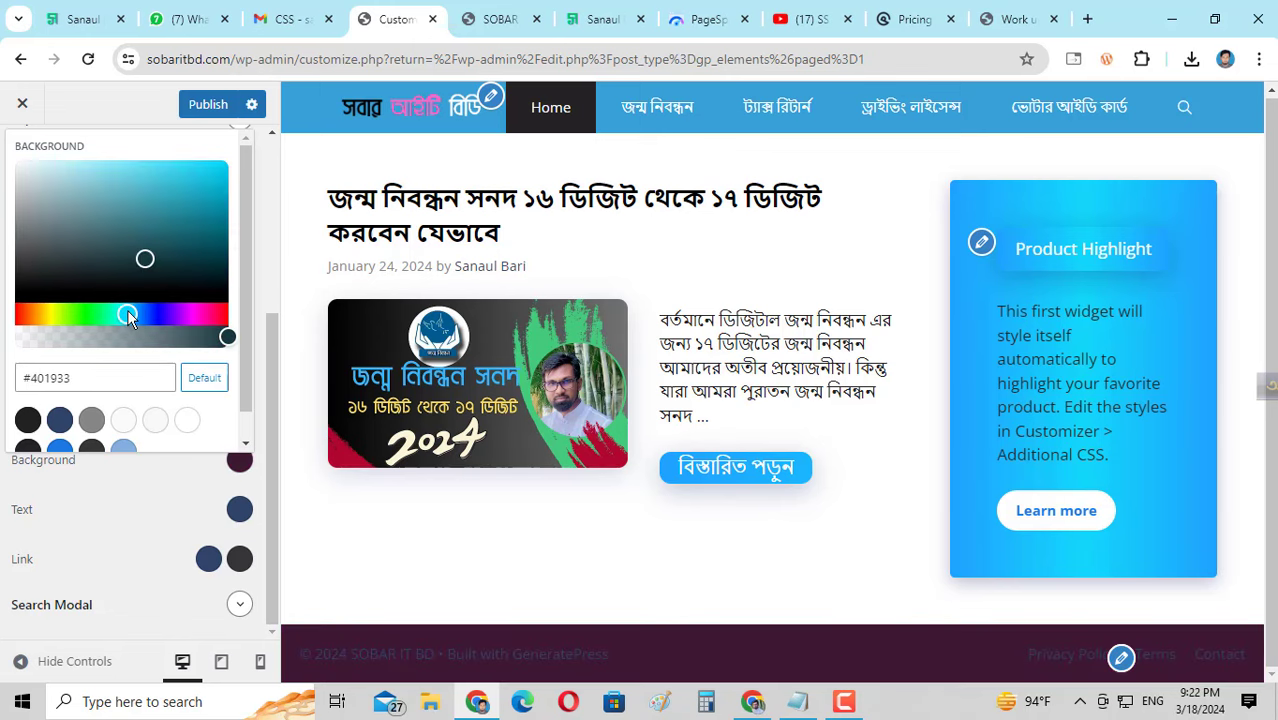
pyautogui.click(203, 204)
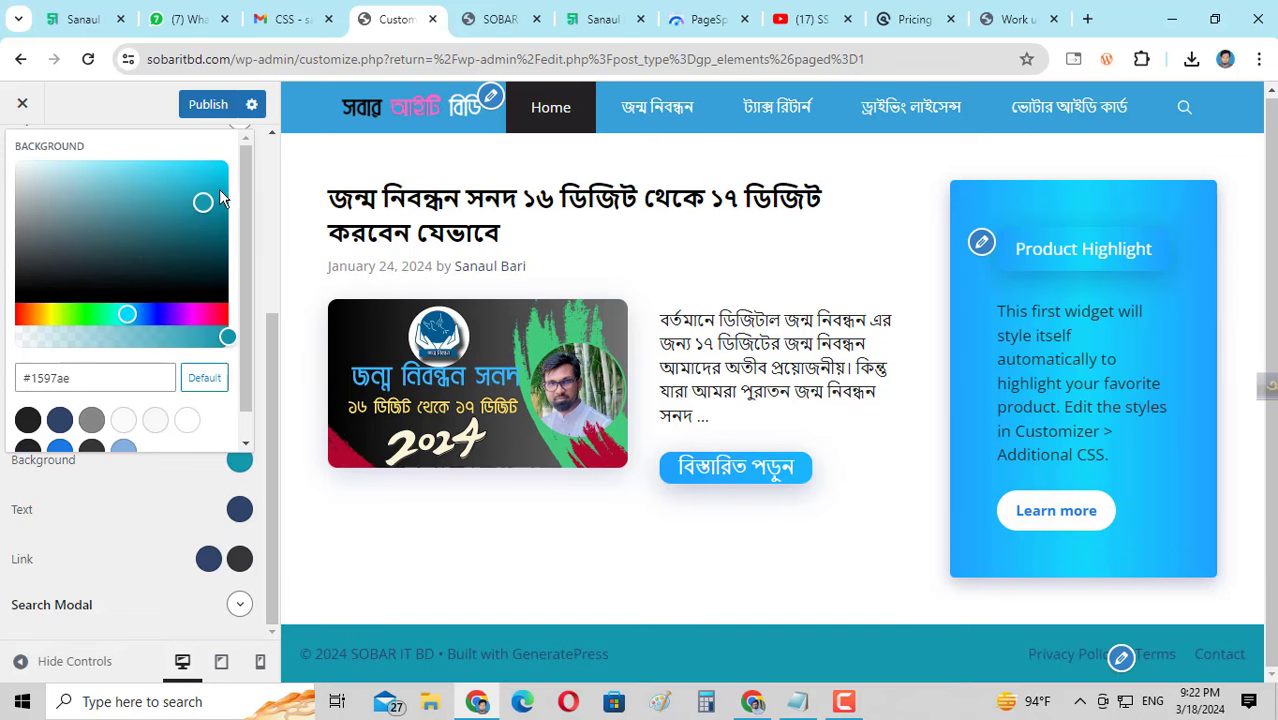
pyautogui.click(213, 175)
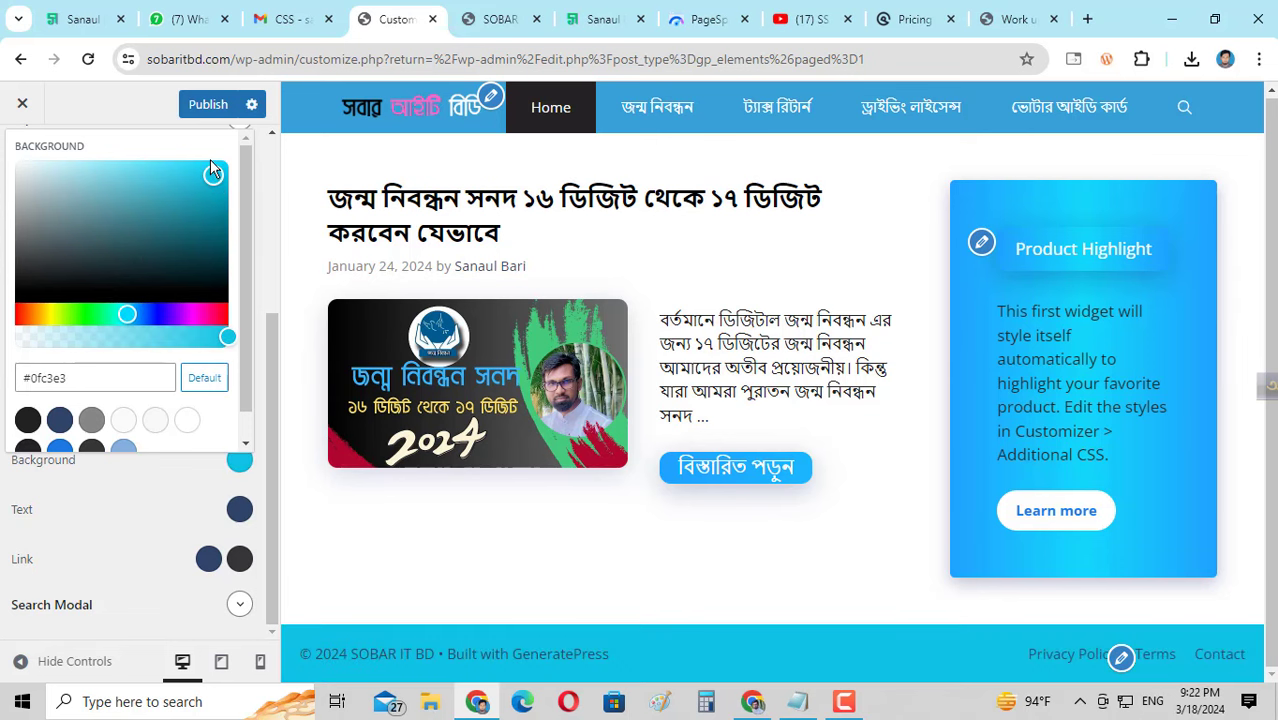
pyautogui.click(208, 107)
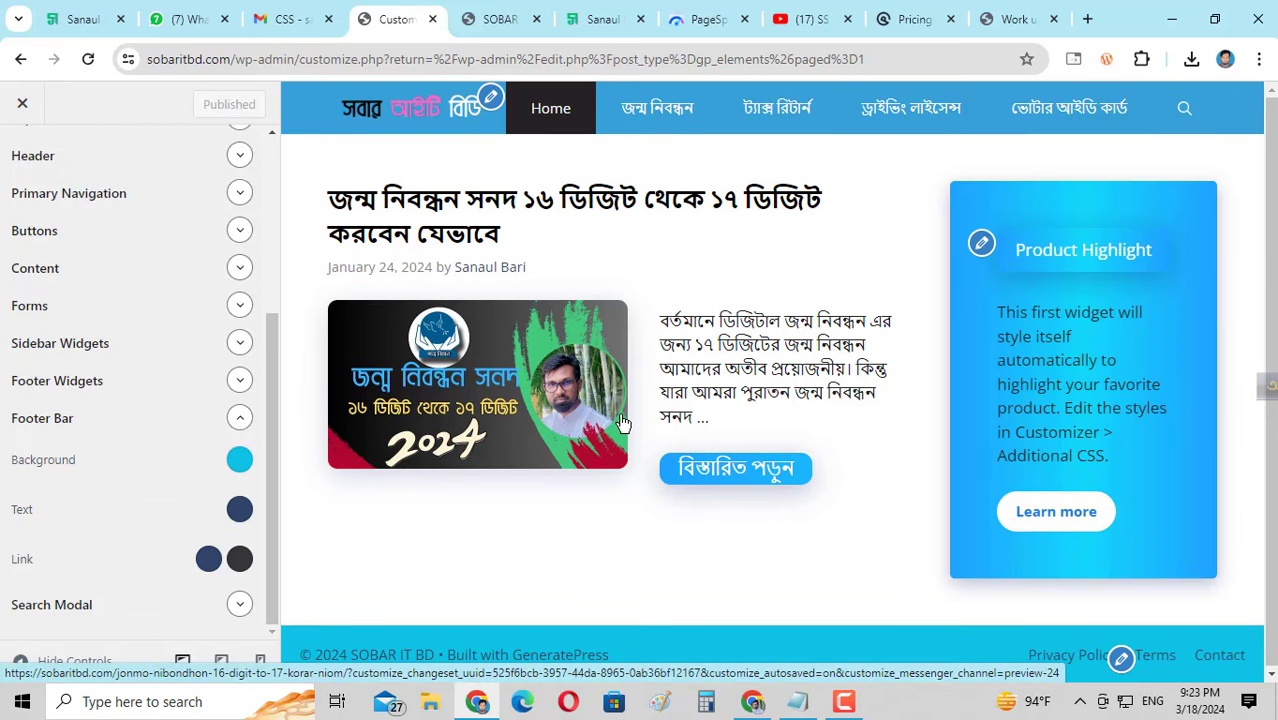
# - Compare the design of the live sobaritbd.com homepage with the sanaul.info homepage
pyautogui.click(610, 17)
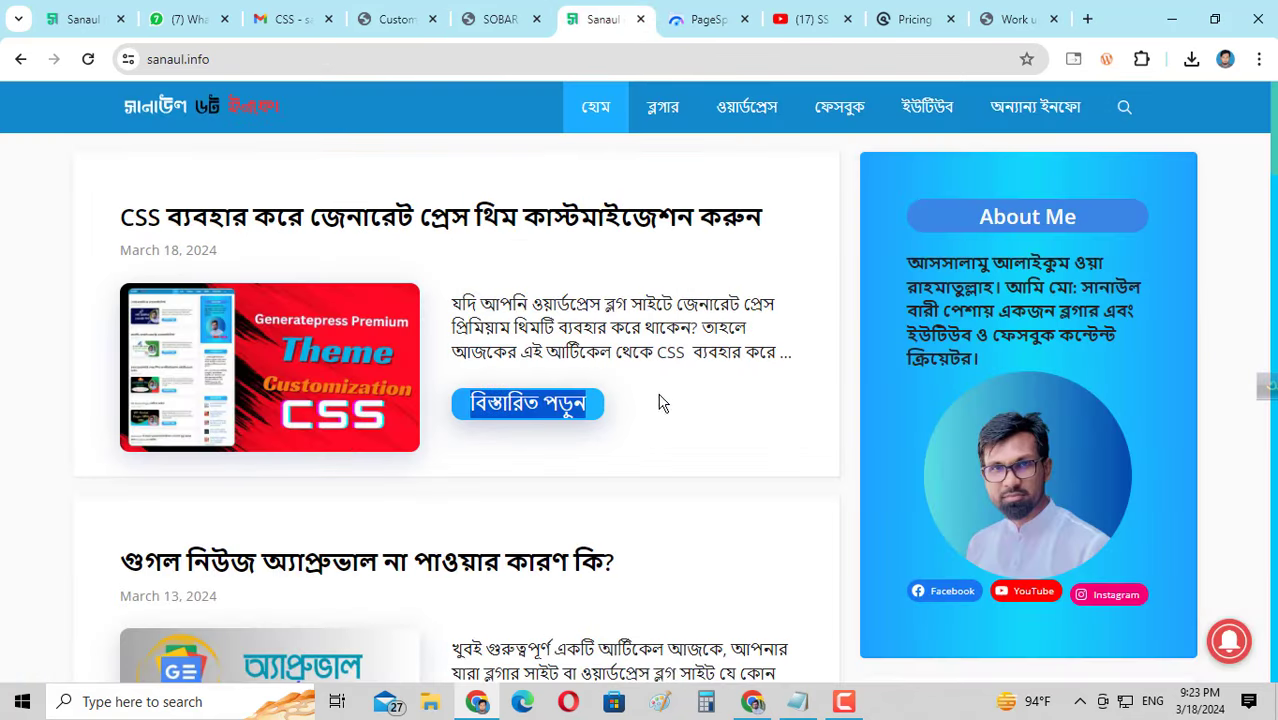
pyautogui.click(490, 24)
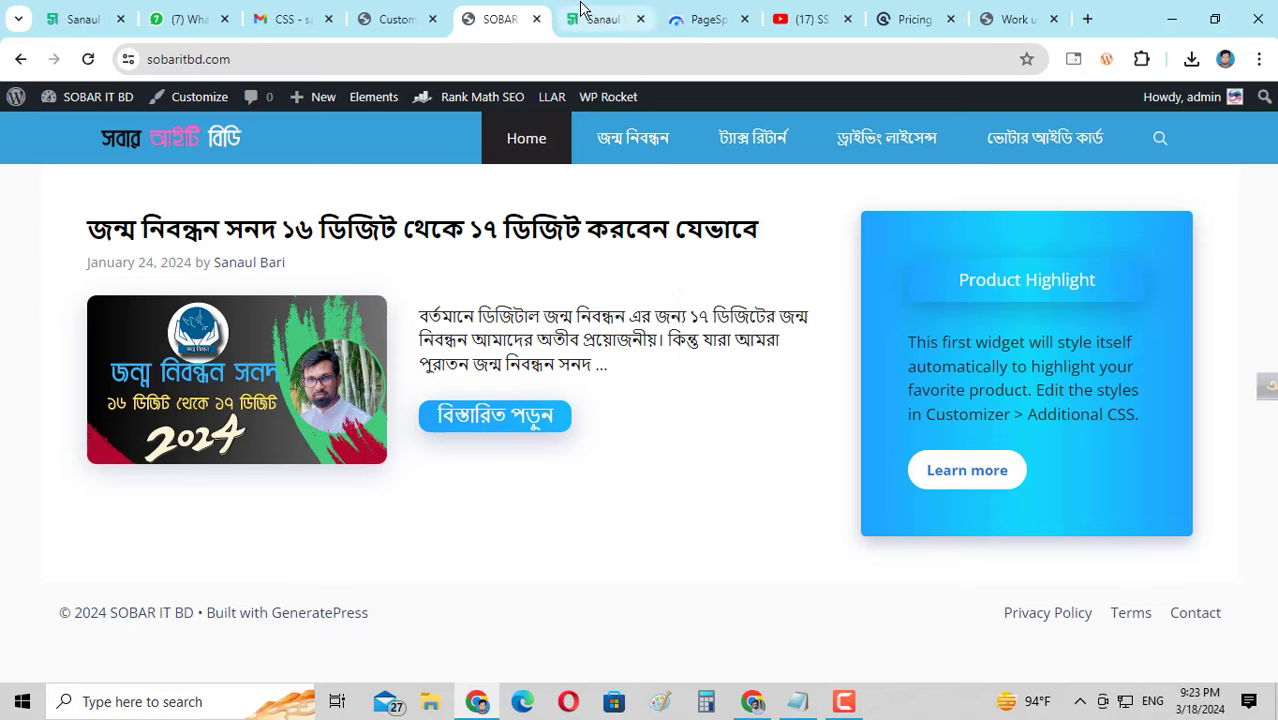
pyautogui.click(618, 22)
pyautogui.click(502, 20)
pyautogui.click(614, 20)
pyautogui.click(505, 20)
pyautogui.click(605, 20)
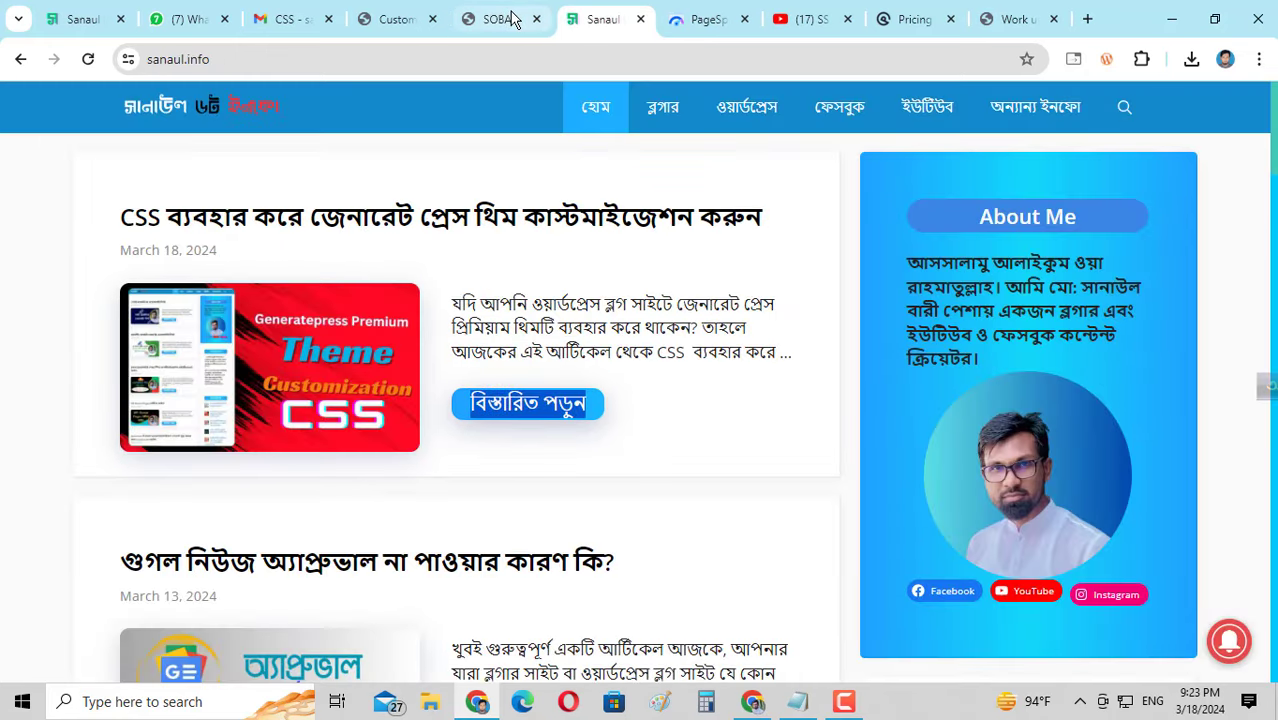
pyautogui.click(509, 20)
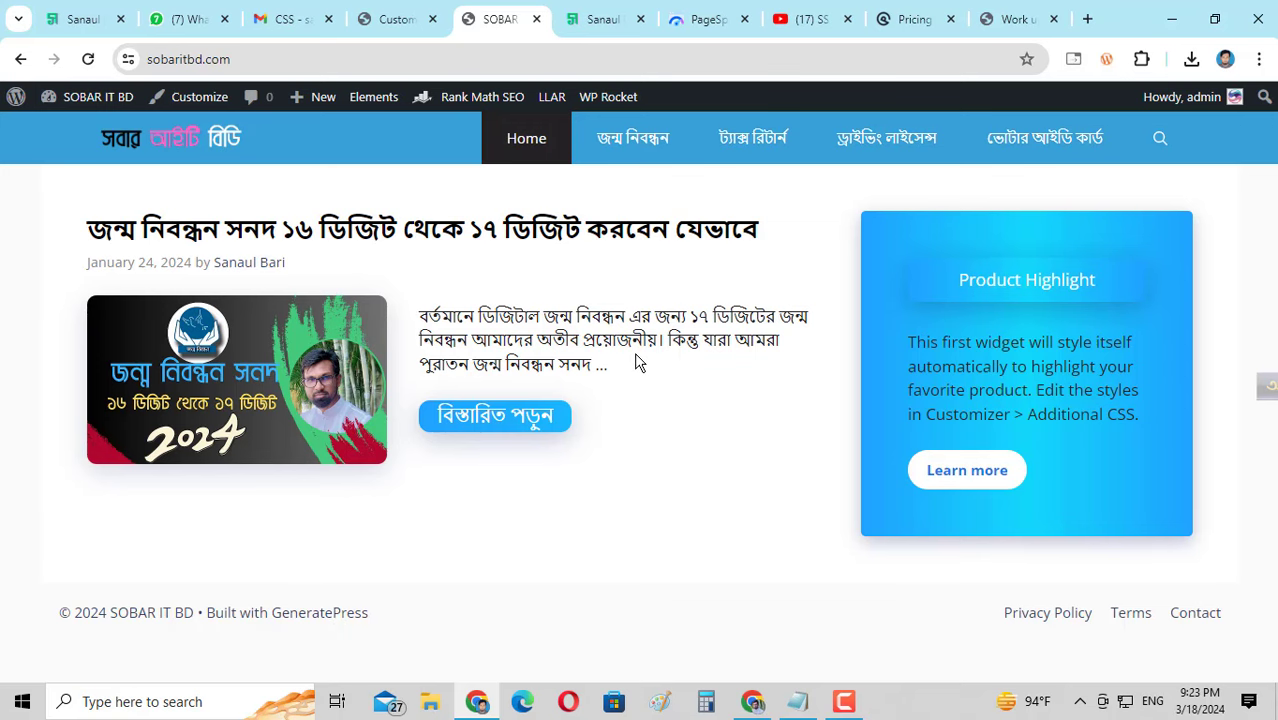
# - Examine the post list and sidebar widgets on the sanaul.info homepage
pyautogui.click(610, 18)
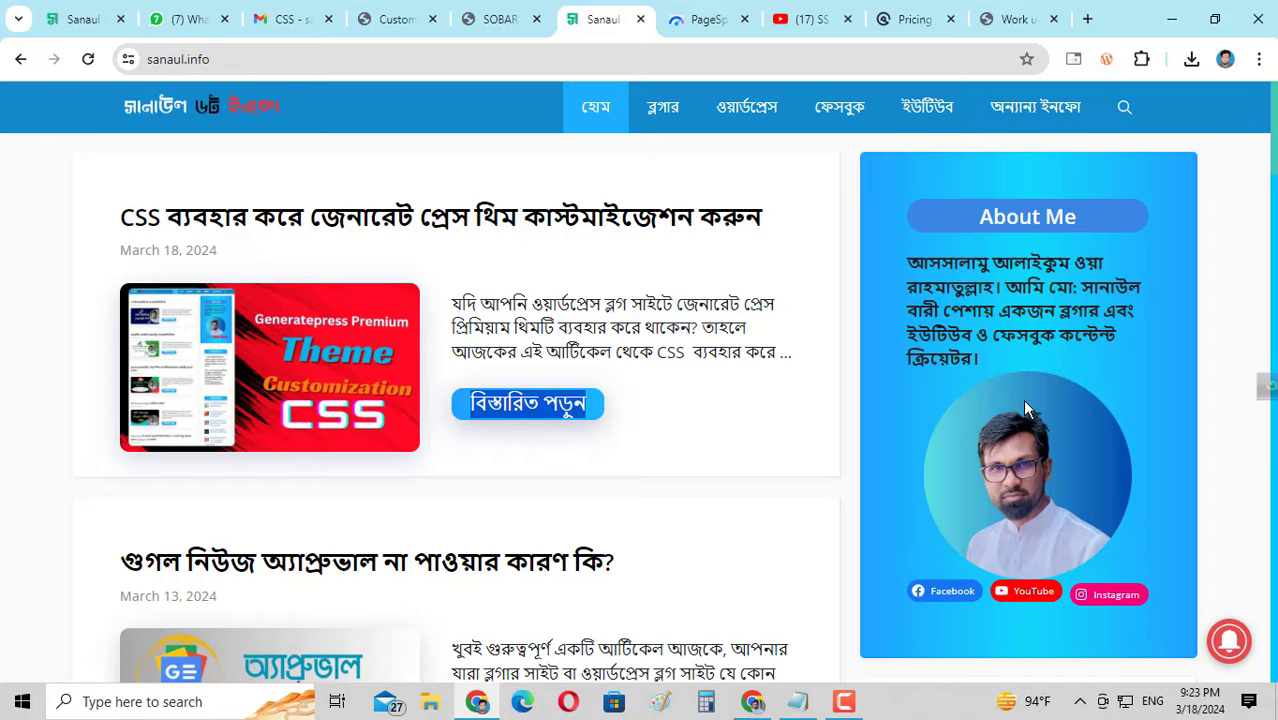
pyautogui.scroll(-5, 1024, 405)
pyautogui.scroll(-6, 1013, 465)
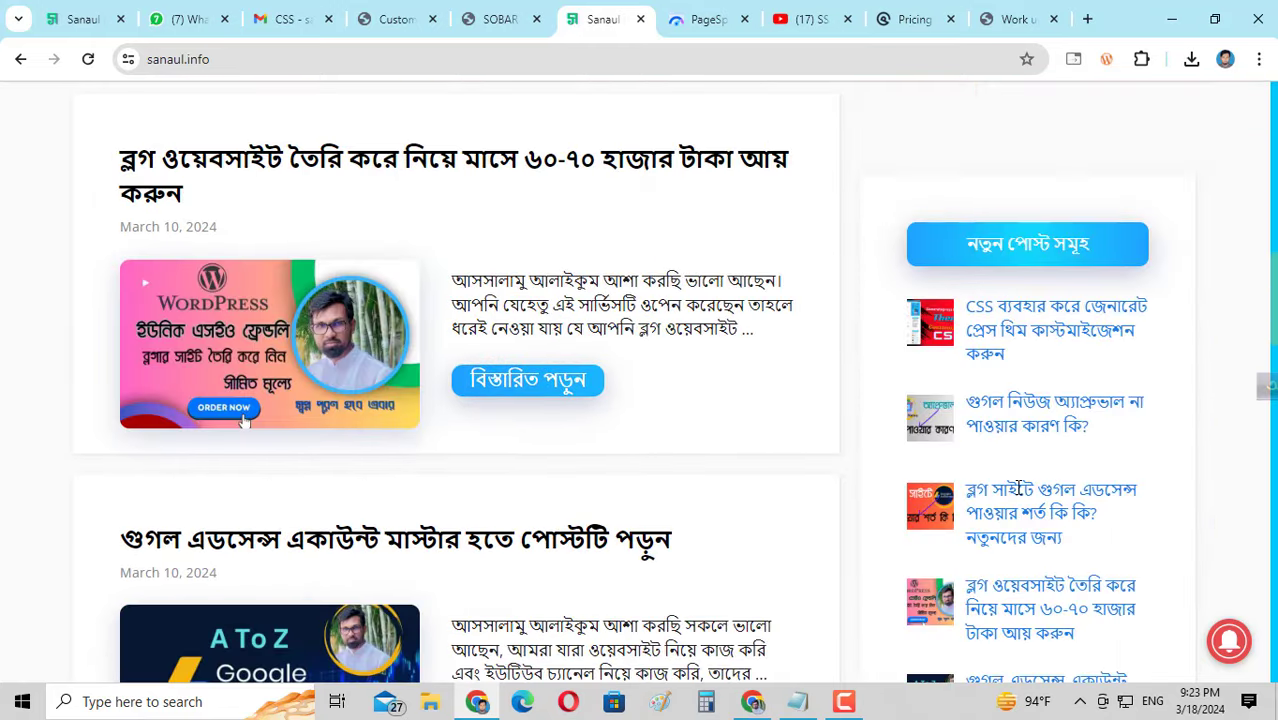
pyautogui.scroll(10, 447, 471)
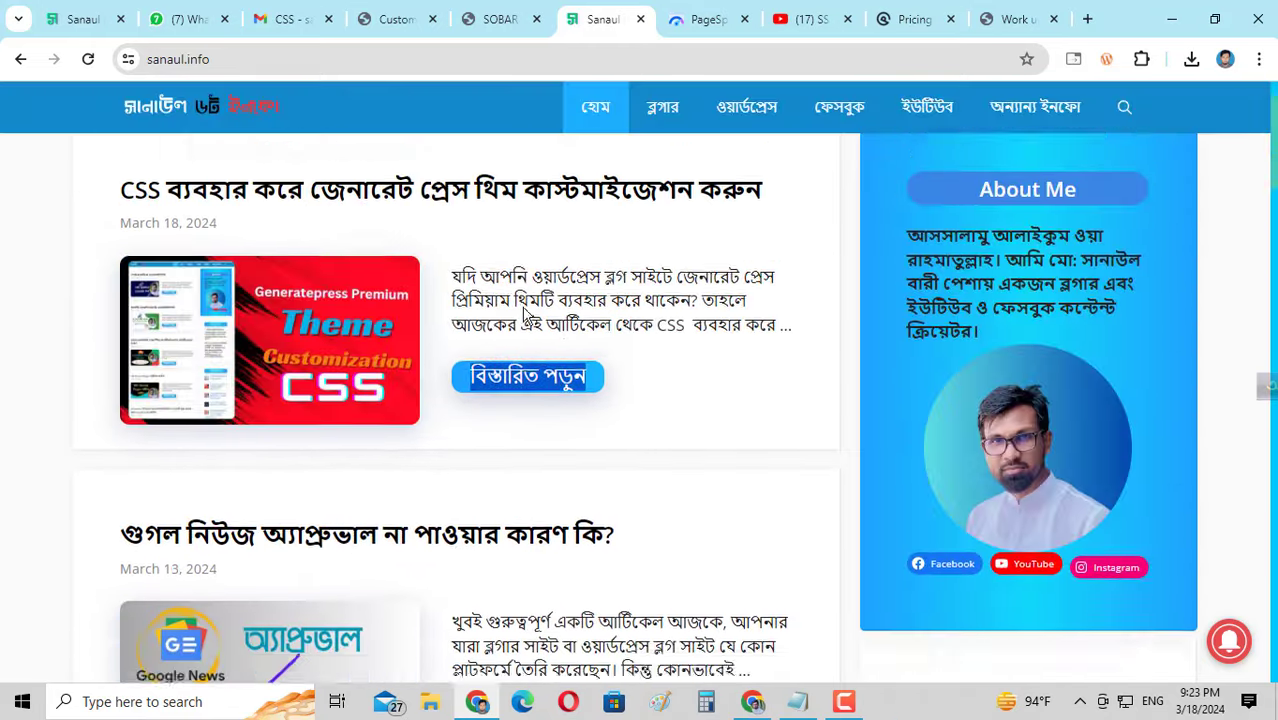
# - Switch to YouTube and look over the SS IT BARI channel page
pyautogui.click(805, 19)
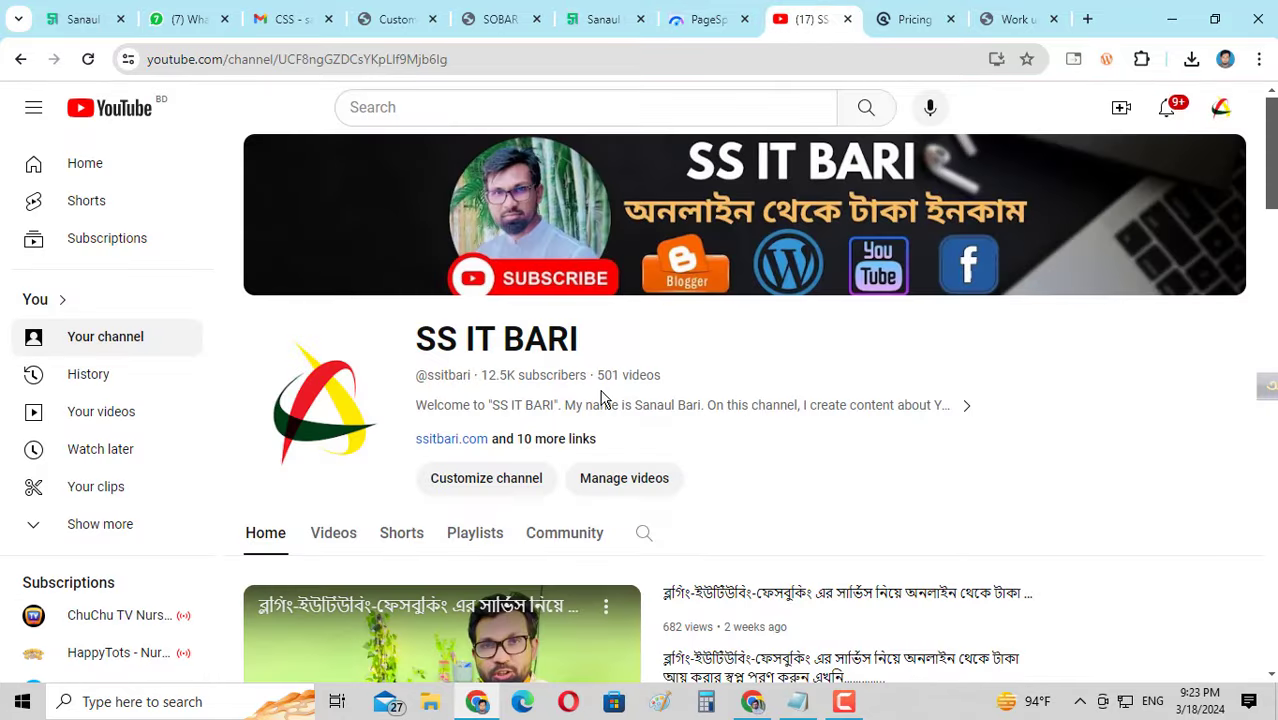
pyautogui.scroll(-2, 600, 398)
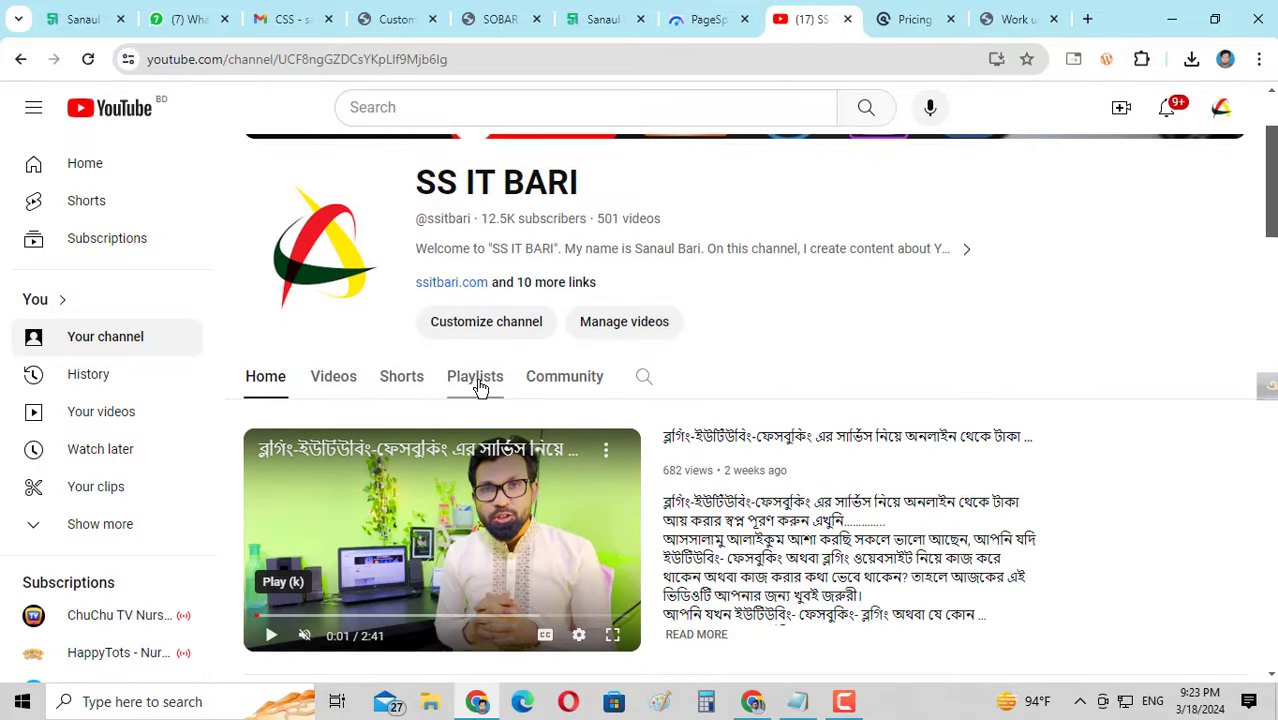
pyautogui.scroll(2, 471, 383)
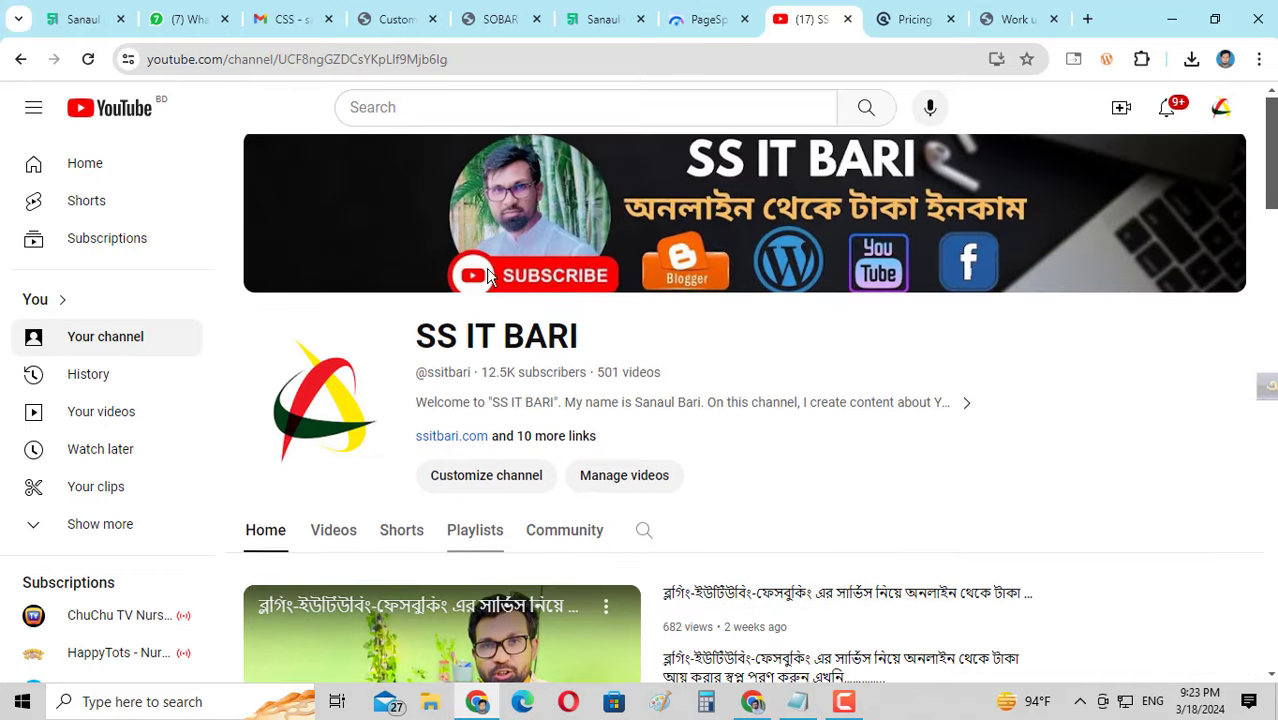
# - Switch back to the live sobaritbd.com homepage and to its Customizer page
pyautogui.click(484, 14)
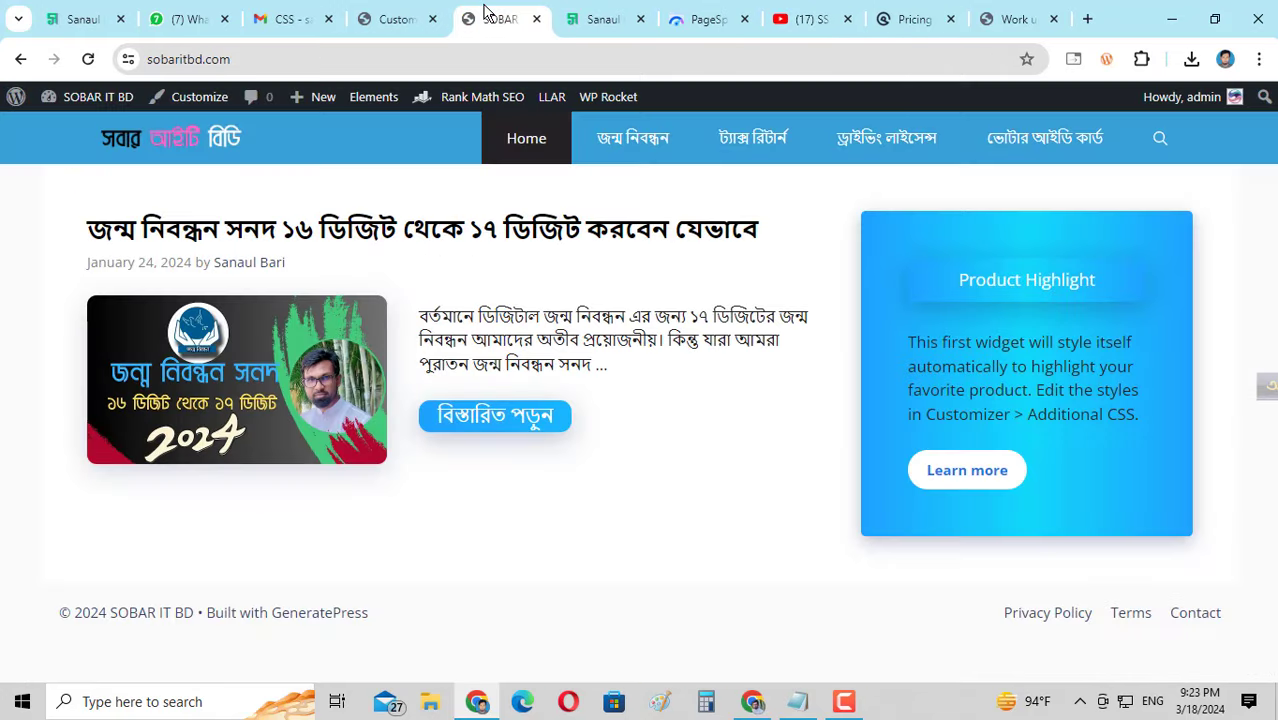
pyautogui.click(396, 14)
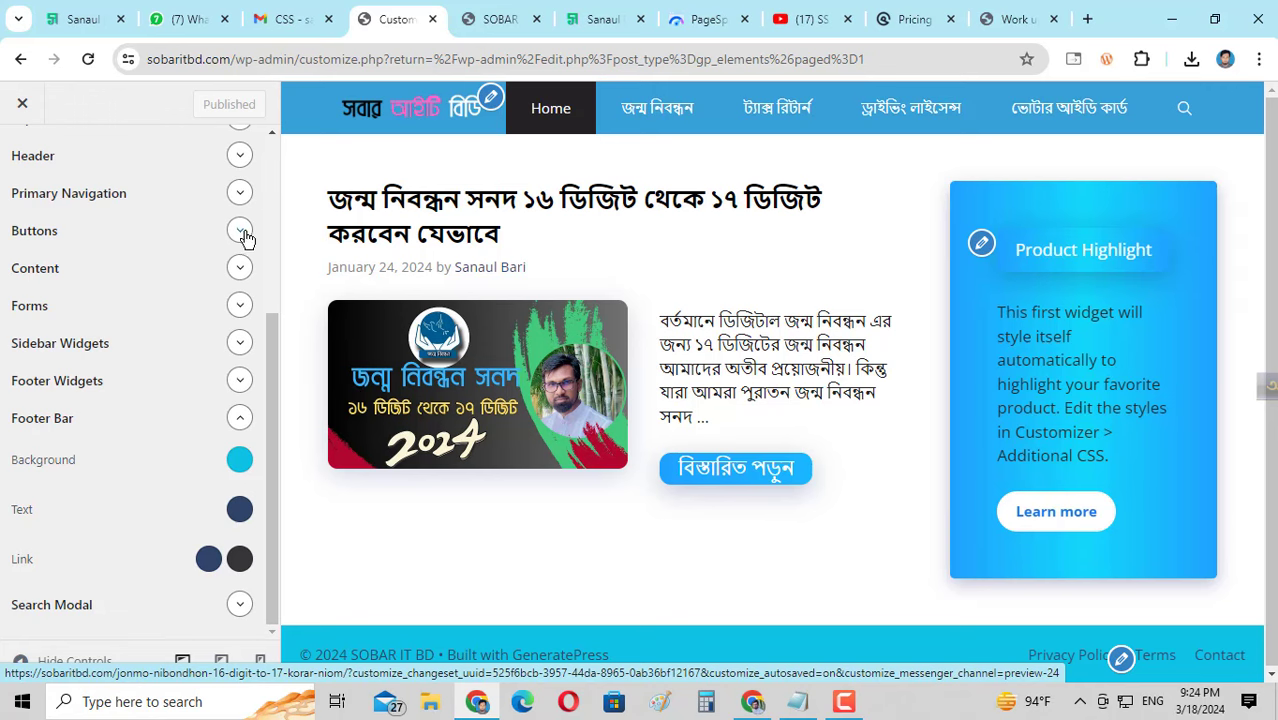
# - Switch to shop.workupplace.com, open the WP Plugin & Theme category, and check the price of the Generatepress Theme Premium licence
pyautogui.click(1000, 19)
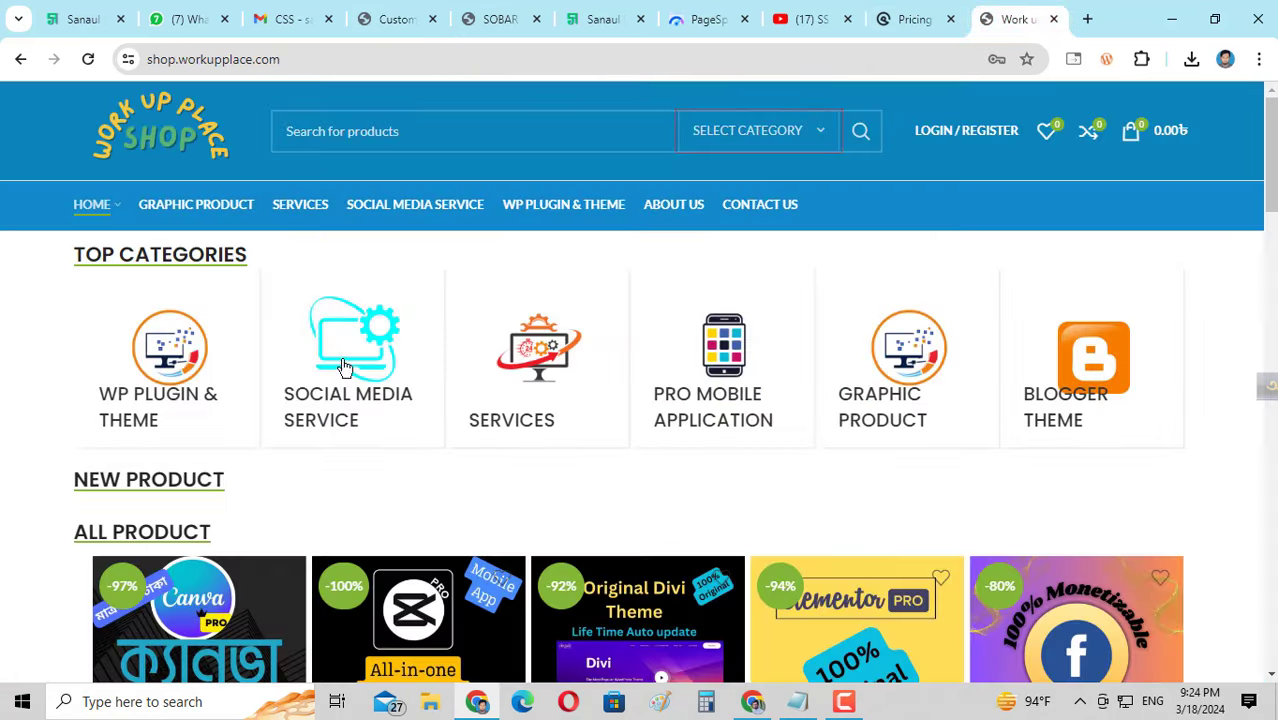
pyautogui.scroll(-5, 342, 405)
pyautogui.scroll(5, 300, 395)
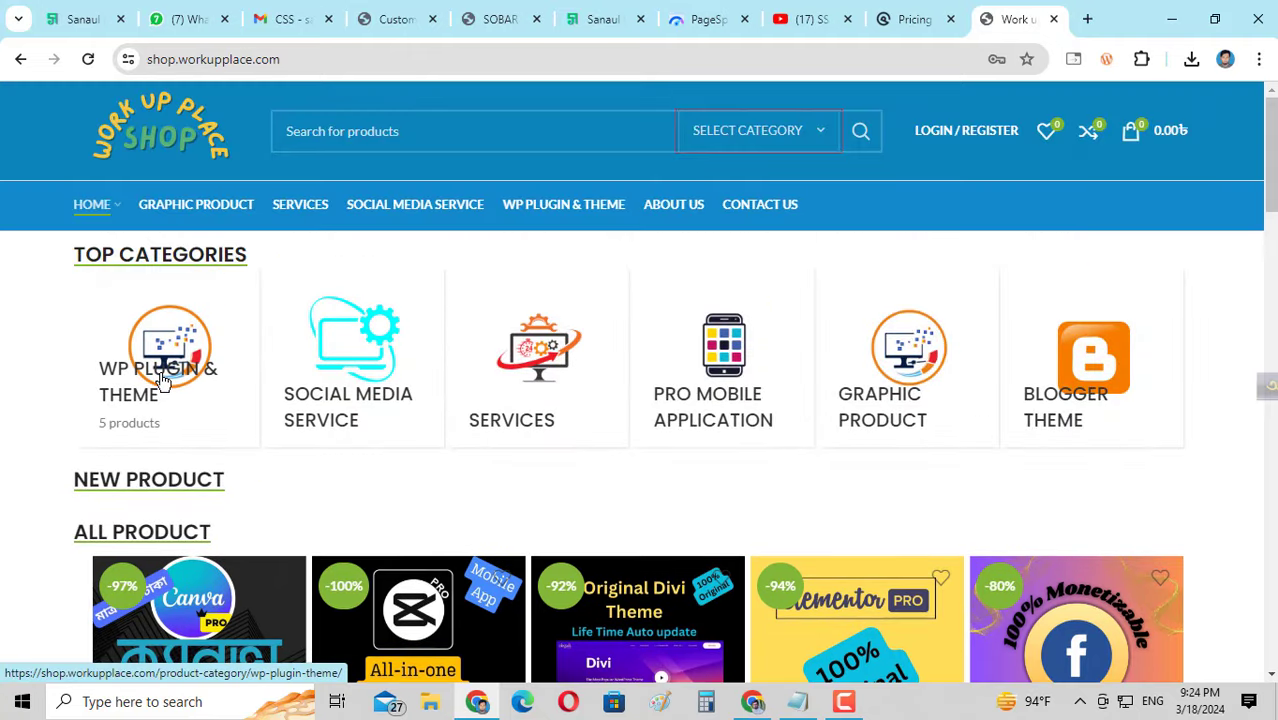
pyautogui.click(162, 381)
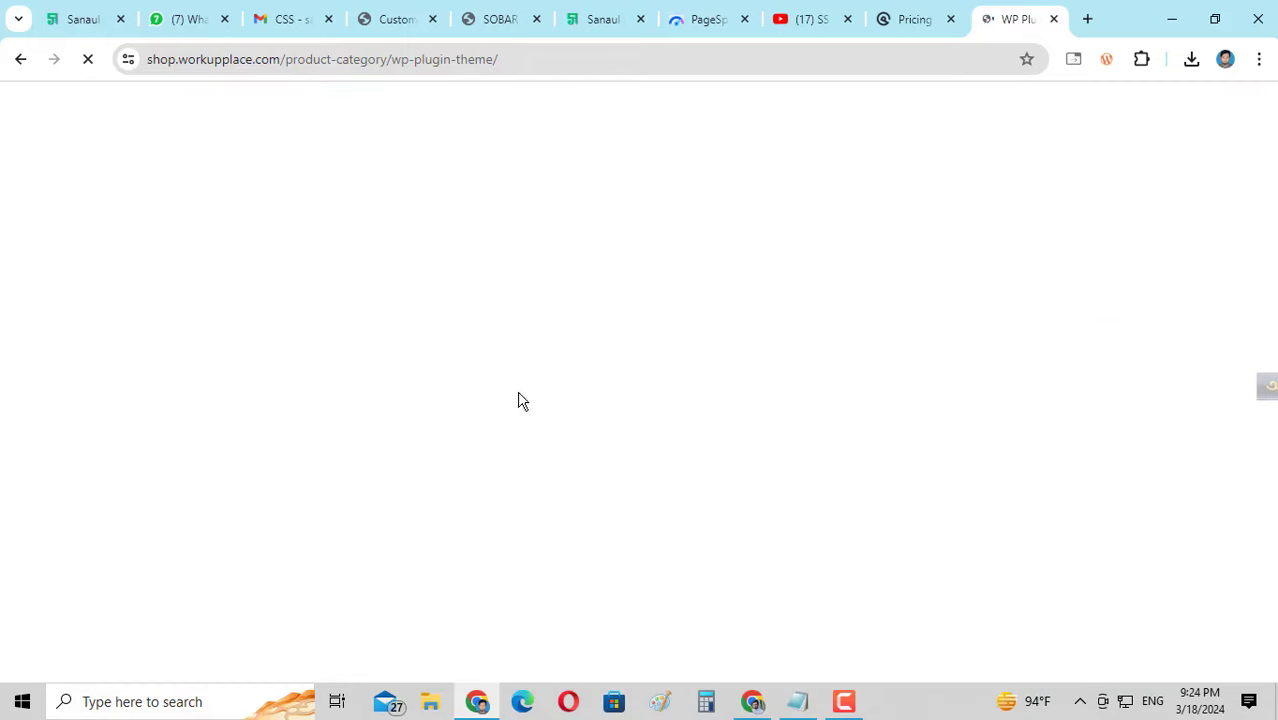
pyautogui.scroll(-5, 633, 408)
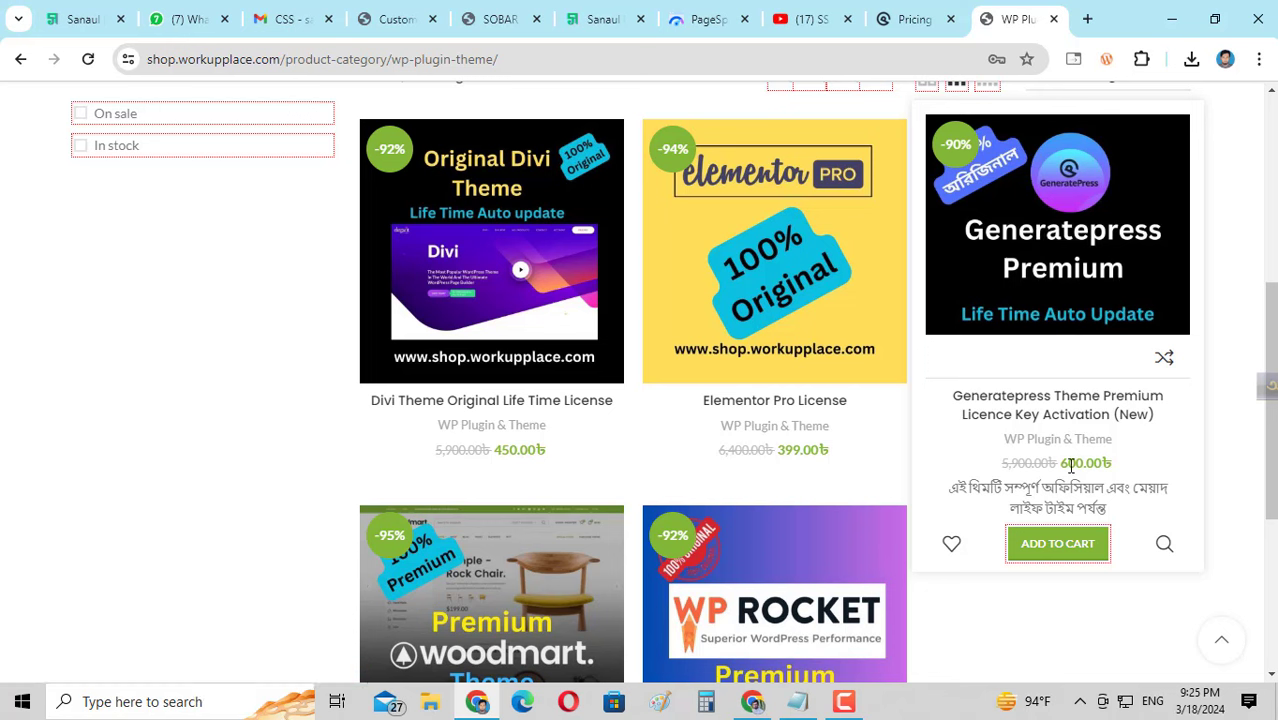
pyautogui.moveTo(1062, 465); pyautogui.dragTo(1120, 472)
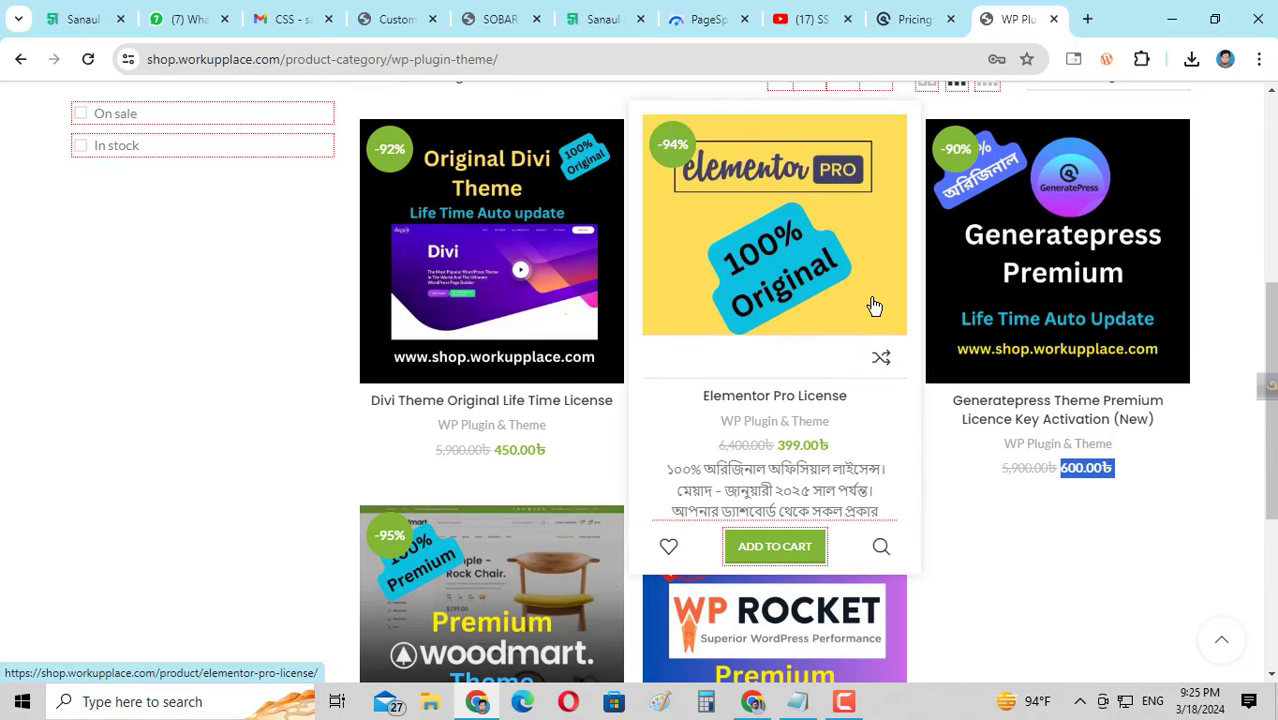
# - Open the shopping cart, proceed to checkout with the Generatepress Theme Premium licence, and review the billing fields and payment options
pyautogui.scroll(3, 874, 305)
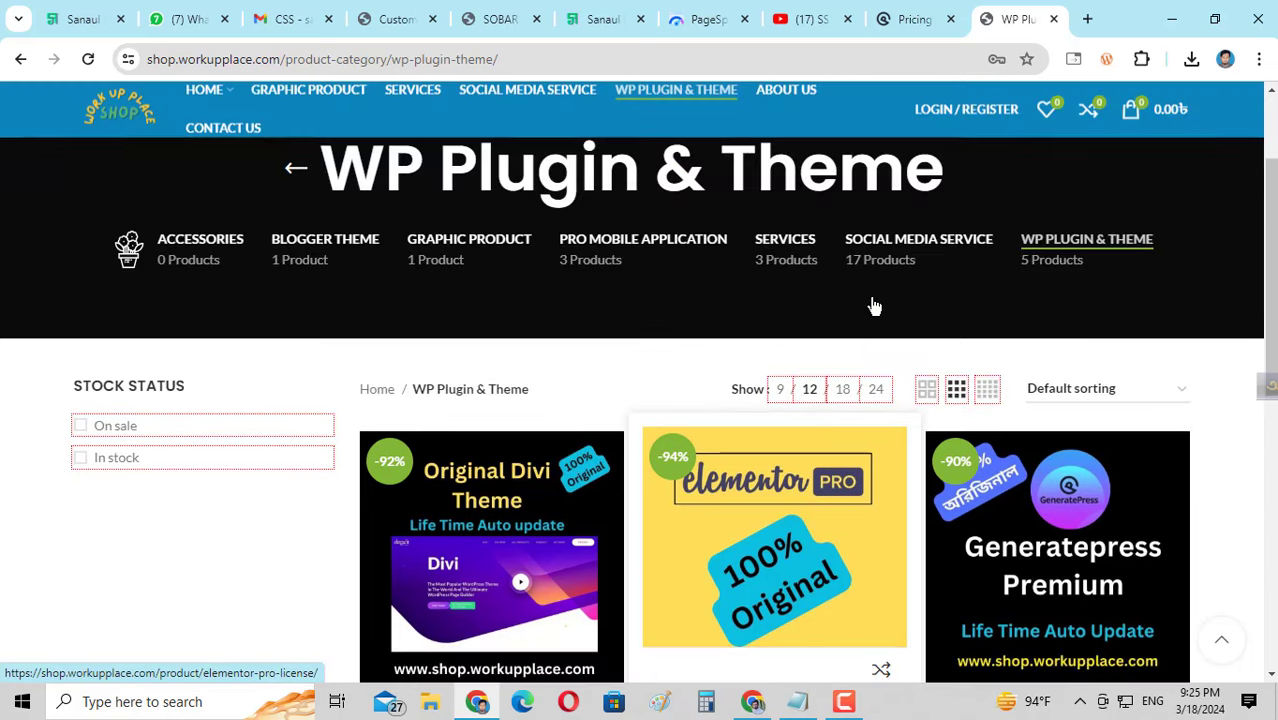
pyautogui.click(1135, 118)
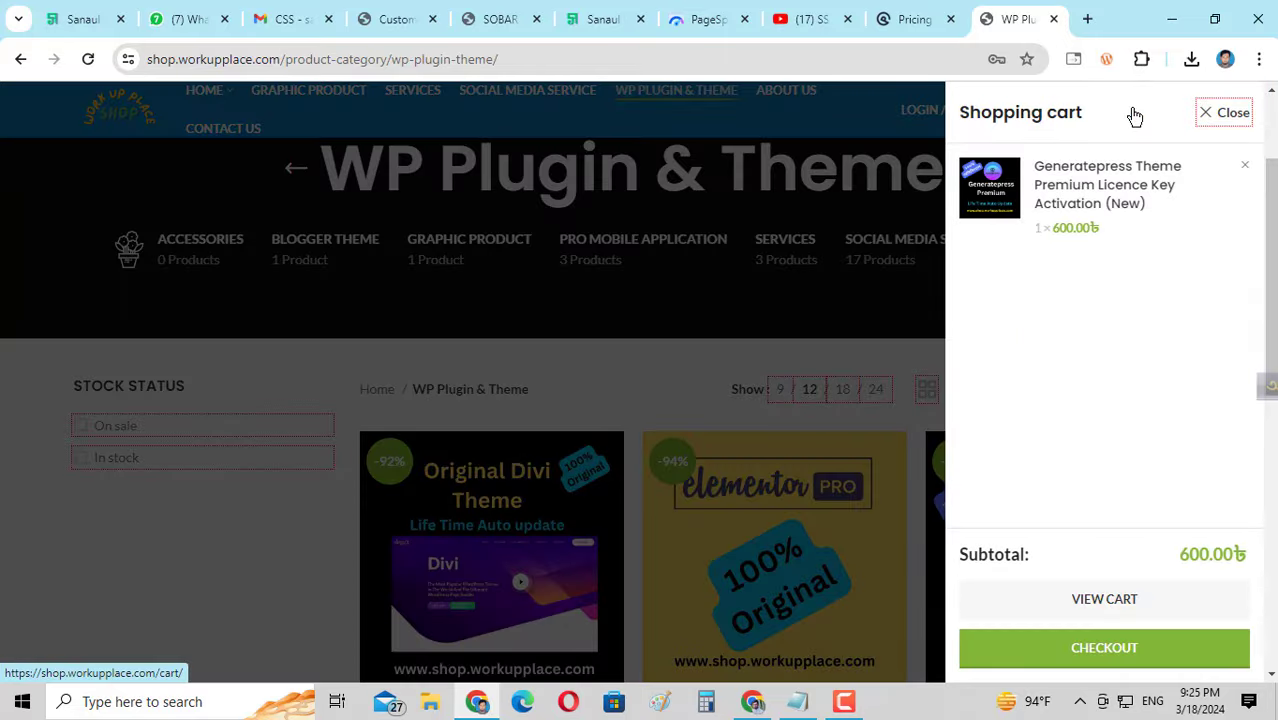
pyautogui.click(1106, 650)
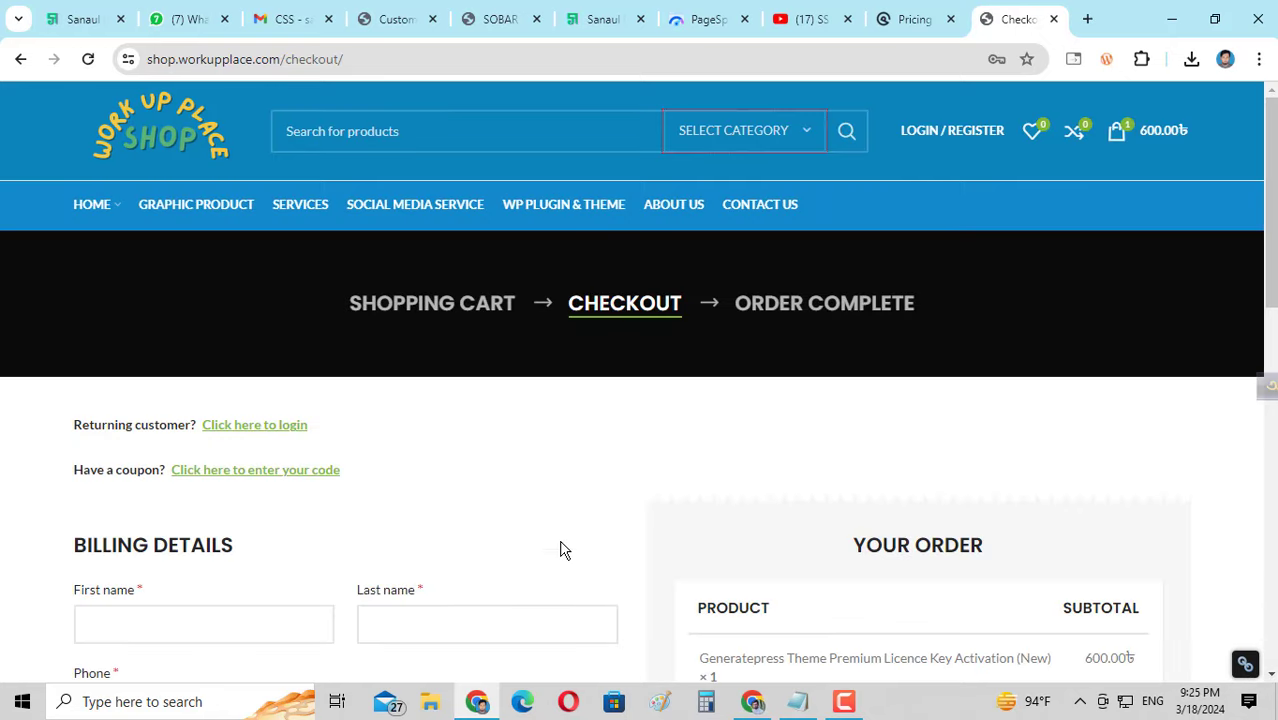
pyautogui.scroll(-5, 563, 550)
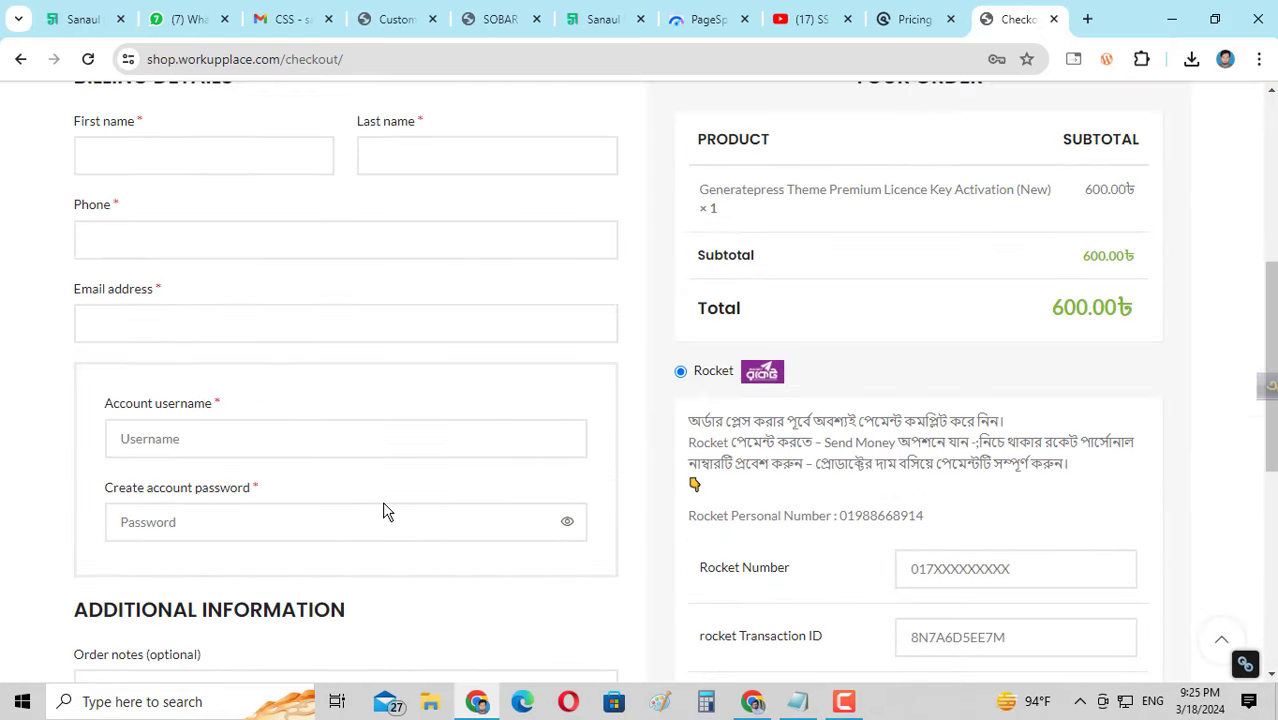
pyautogui.scroll(-3, 385, 505)
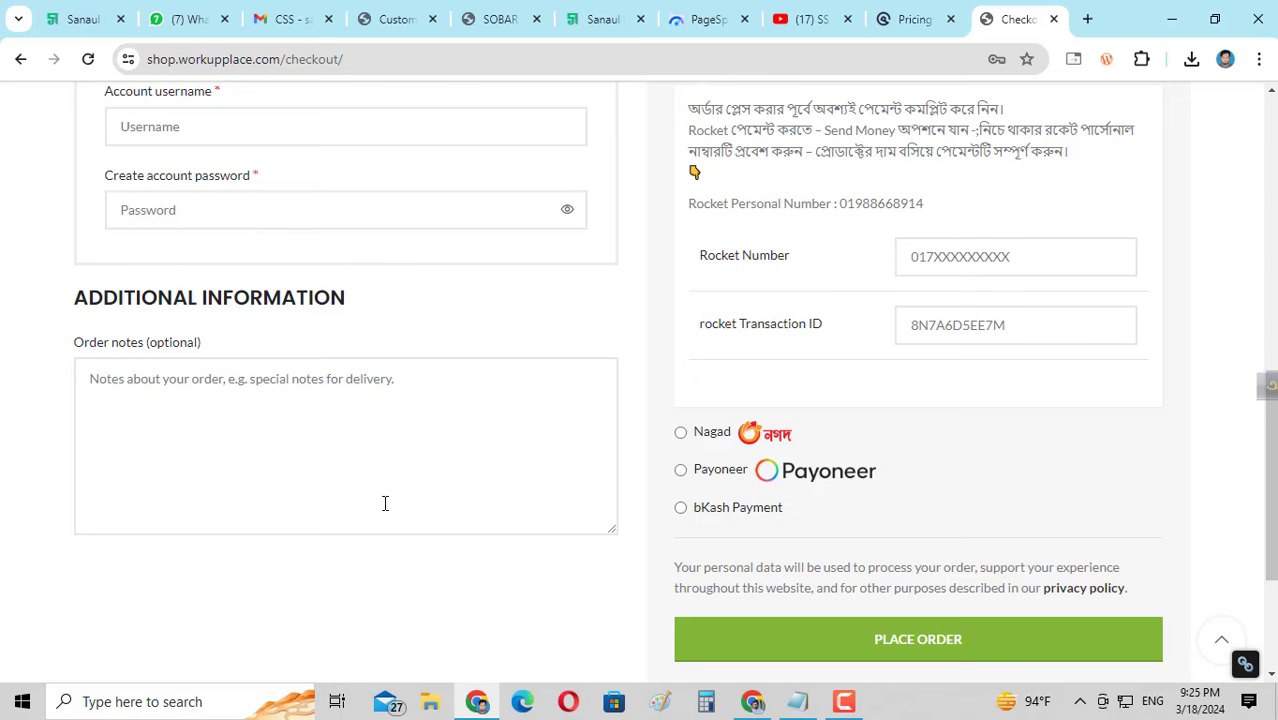
pyautogui.scroll(3, 385, 503)
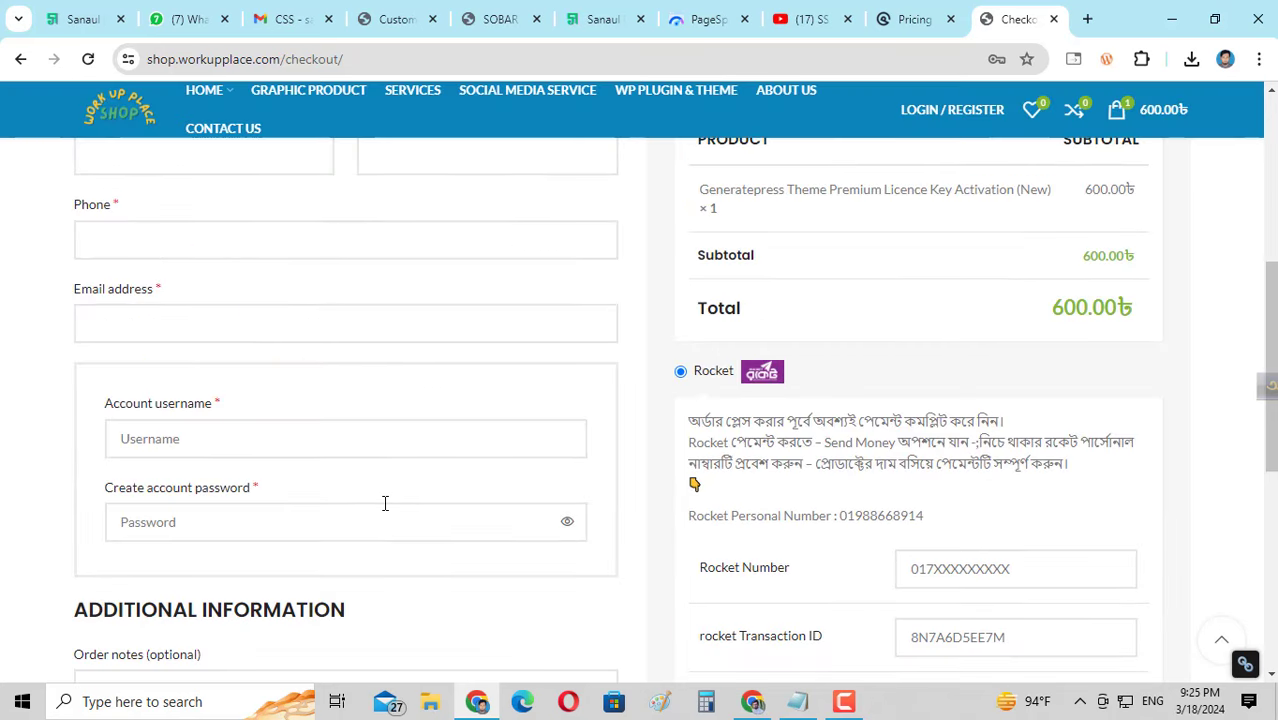